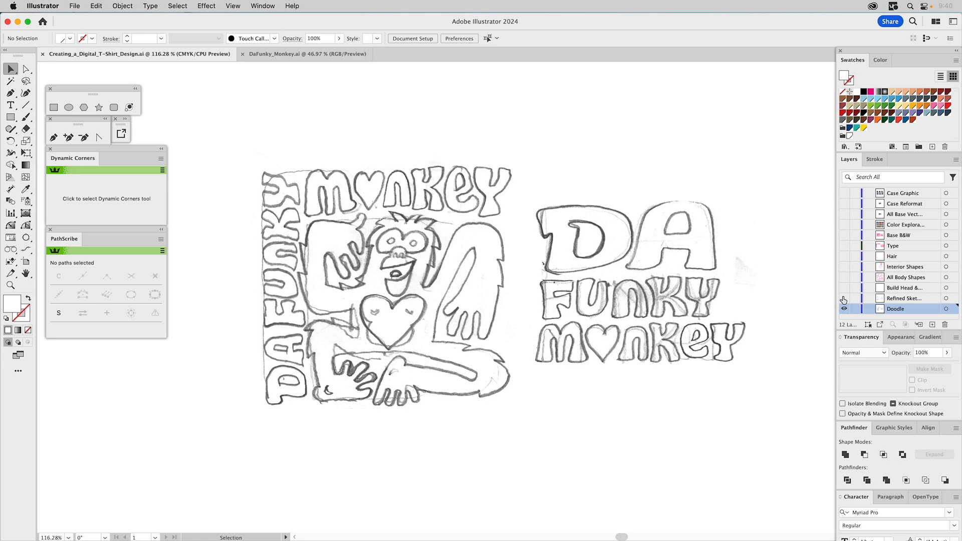
- Compare the rough and refined sketches, leaving the refined sketch layer visible and the Doodle layer hidden
{"action": "left_click", "coordinate": [843, 299]}
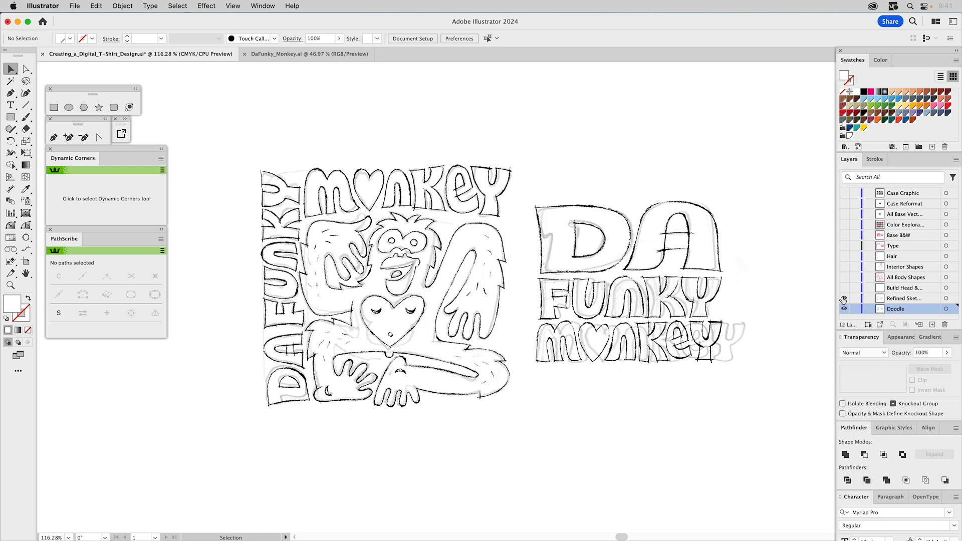
{"action": "left_click", "coordinate": [843, 299]}
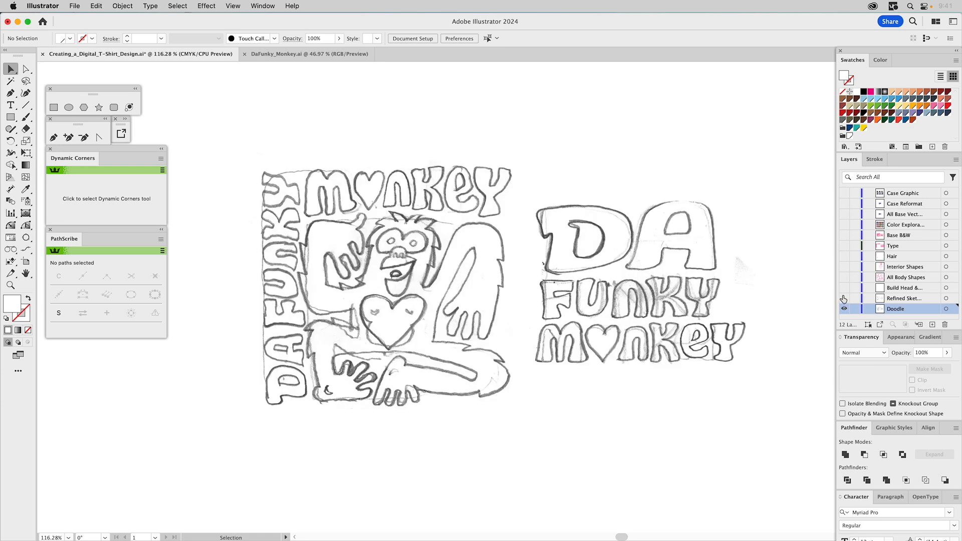
{"action": "left_click", "coordinate": [843, 299]}
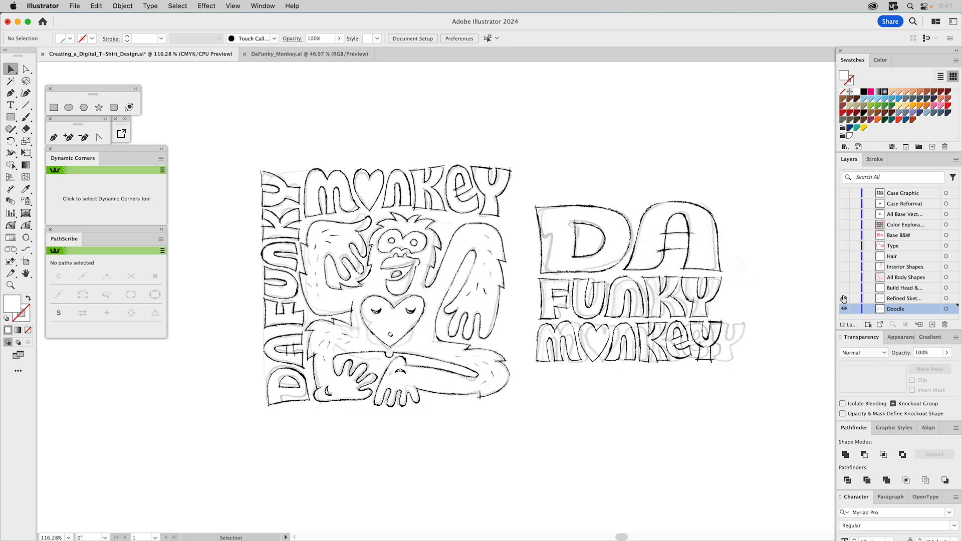
{"action": "left_click", "coordinate": [844, 297]}
{"action": "left_click", "coordinate": [843, 308]}
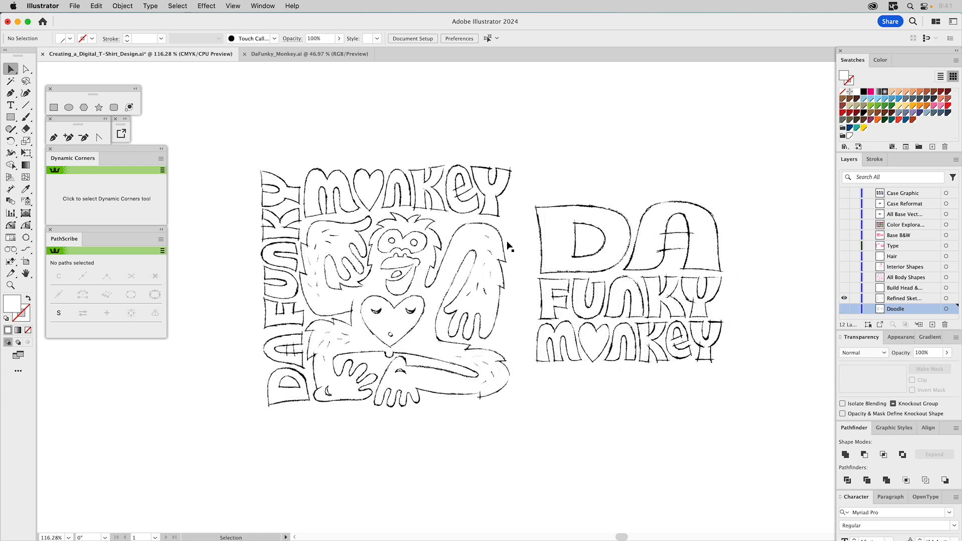
- Select both refined sketch images, the monkey artwork and the stacked lettering, and set their opacity to 20%
{"action": "left_click", "coordinate": [463, 239]}
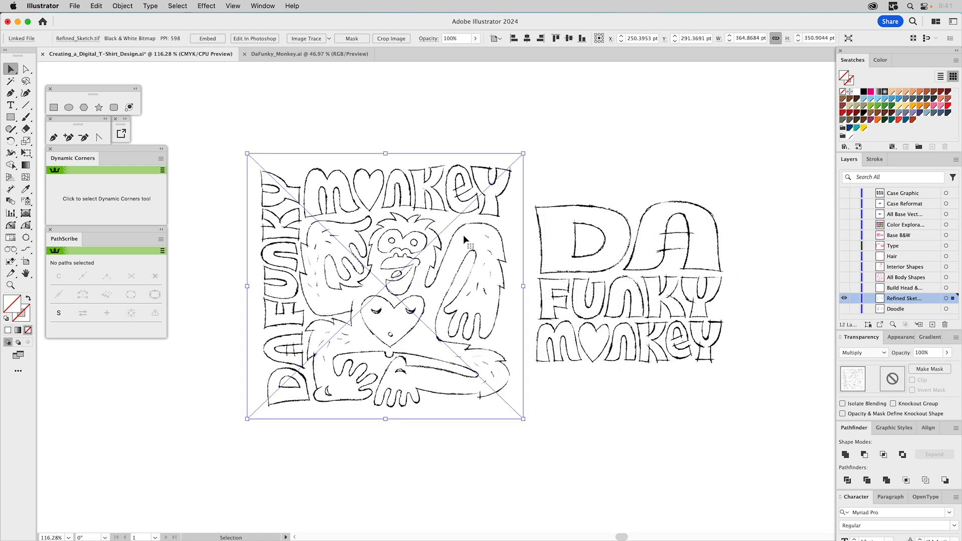
{"action": "left_click", "coordinate": [558, 235]}
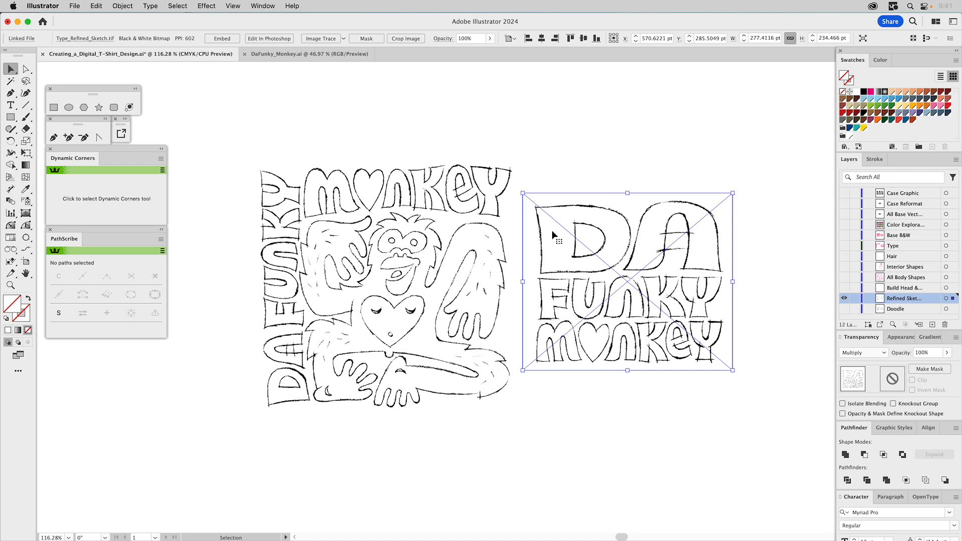
{"action": "left_click", "coordinate": [460, 230], "text": "shift"}
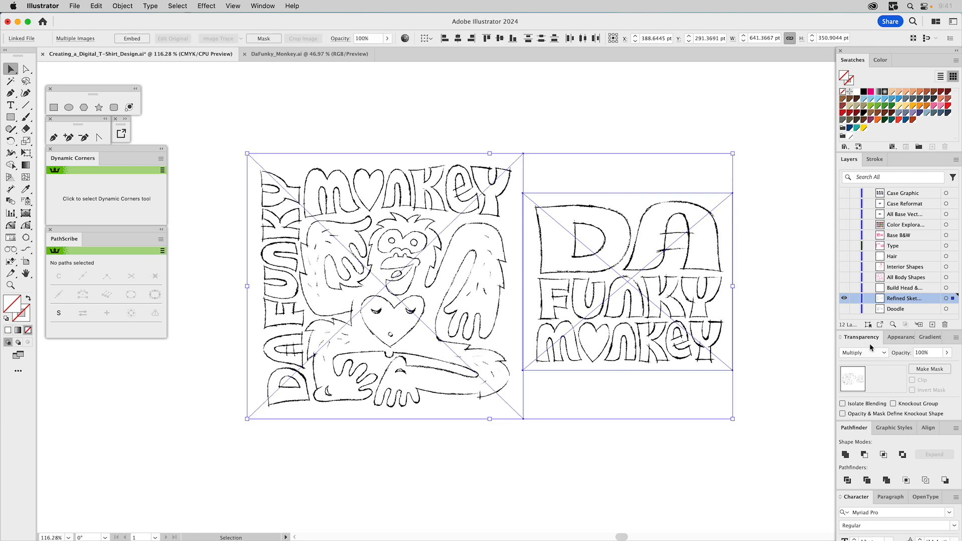
{"action": "left_click", "coordinate": [924, 355]}
{"action": "type", "text": "20"}
{"action": "key", "text": "Return"}
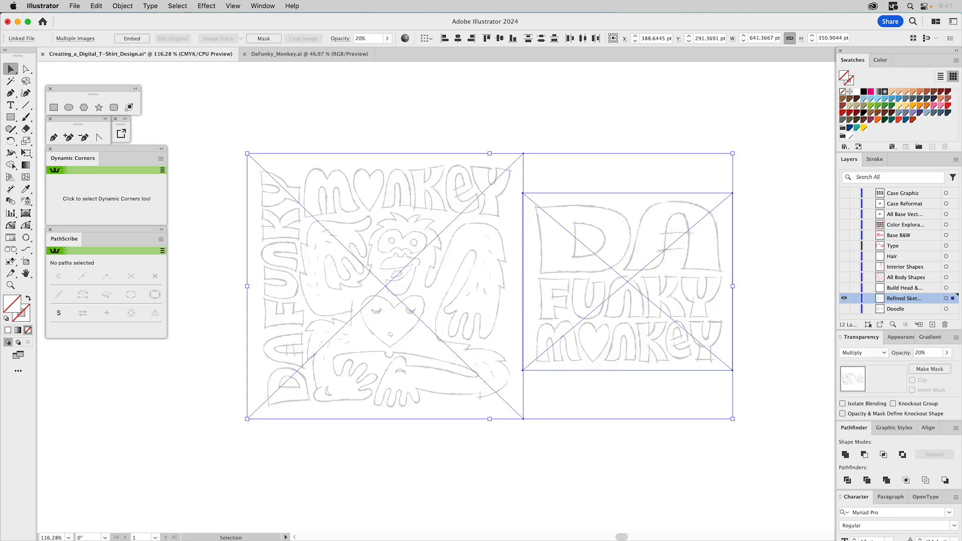
- Lock the refined sketch layer, then show the Build Head layer above it and make it active
{"action": "left_click", "coordinate": [855, 298]}
{"action": "left_click", "coordinate": [844, 288]}
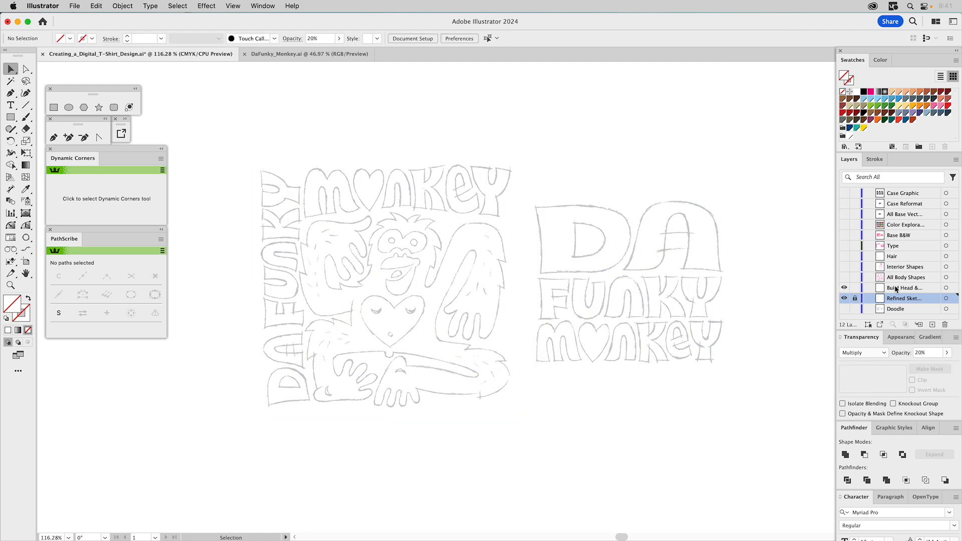
{"action": "left_click", "coordinate": [895, 289]}
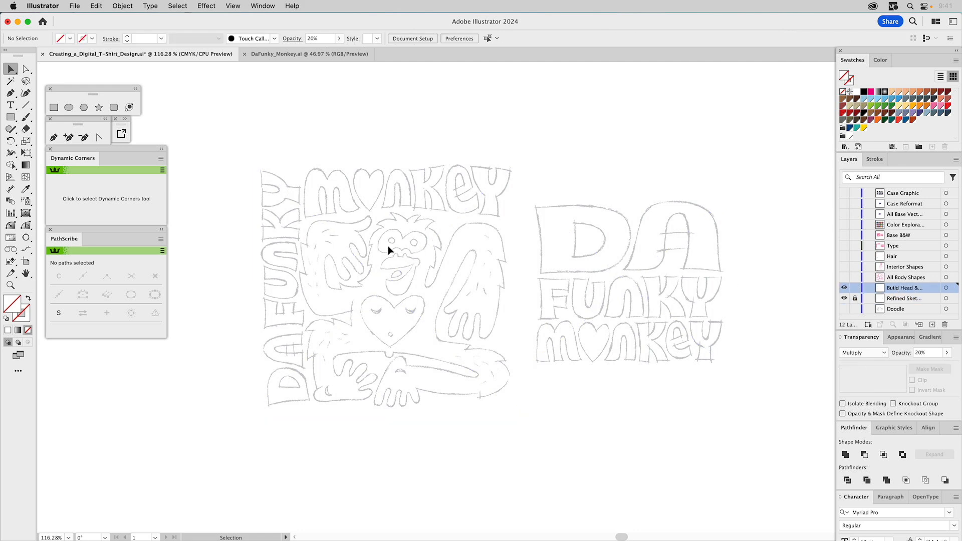
- Activate the magenta 0.5 pt stroke graphic style with no fill for drawing and display the stroke settings
{"action": "key", "text": "z"}
{"action": "left_click_drag", "start_coordinate": [280, 206], "coordinate": [402, 323]}
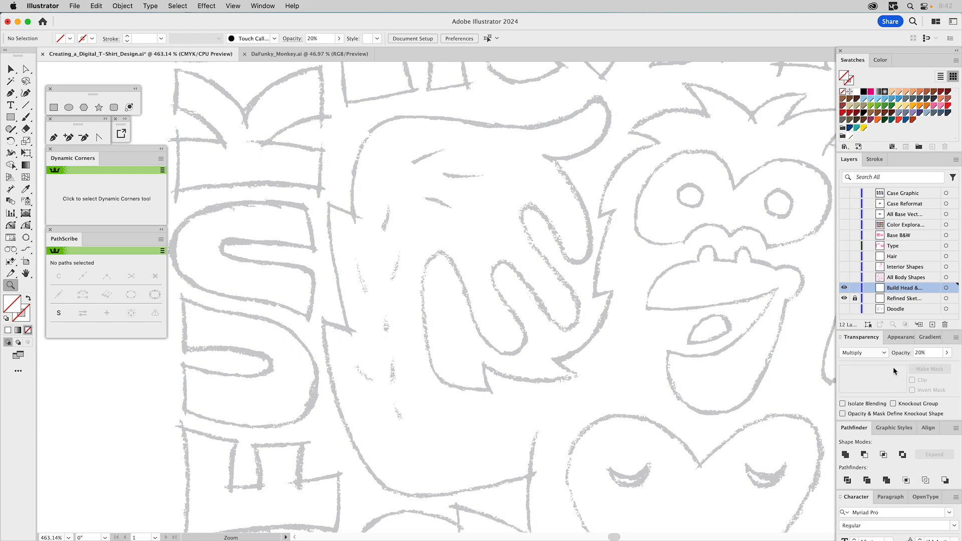
{"action": "left_click_drag", "start_coordinate": [716, 264], "coordinate": [626, 278]}
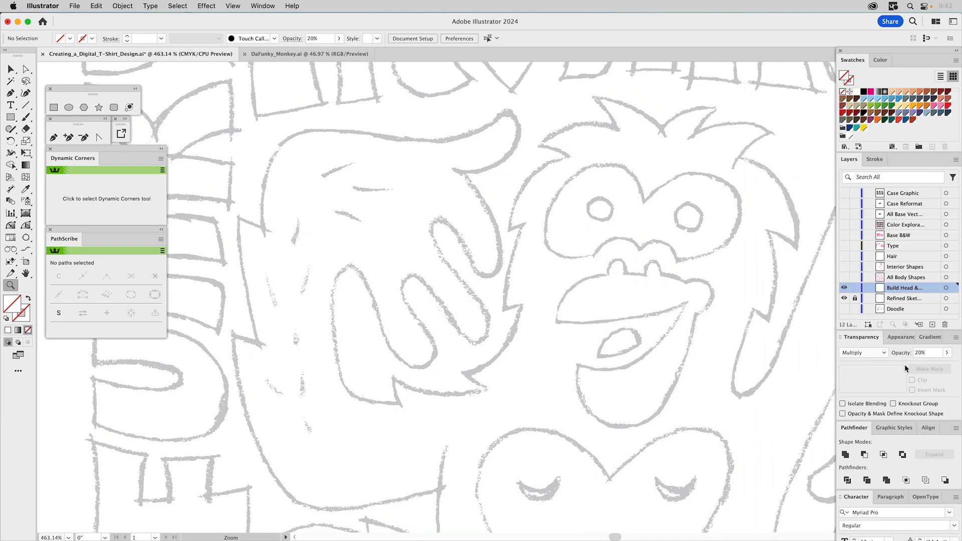
{"action": "left_click", "coordinate": [894, 428]}
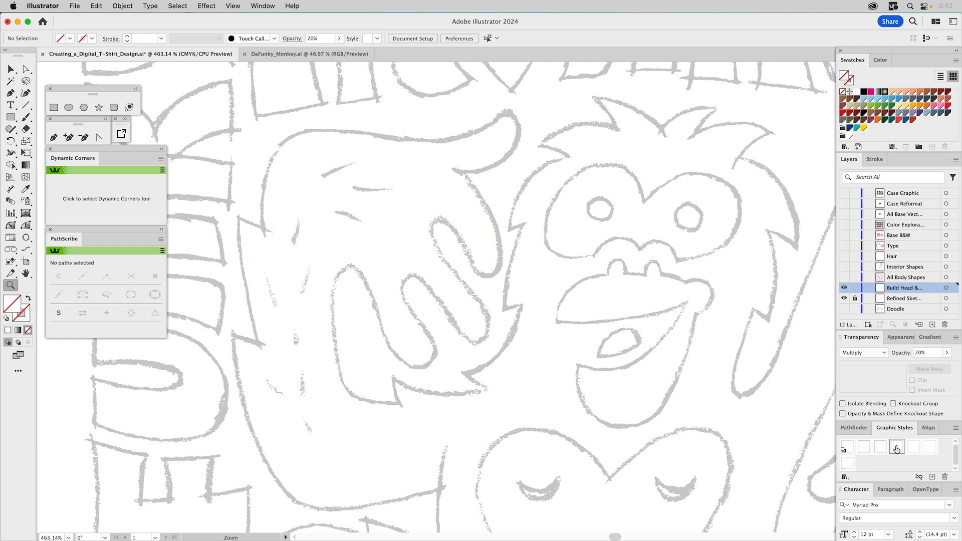
{"action": "left_click", "coordinate": [896, 447]}
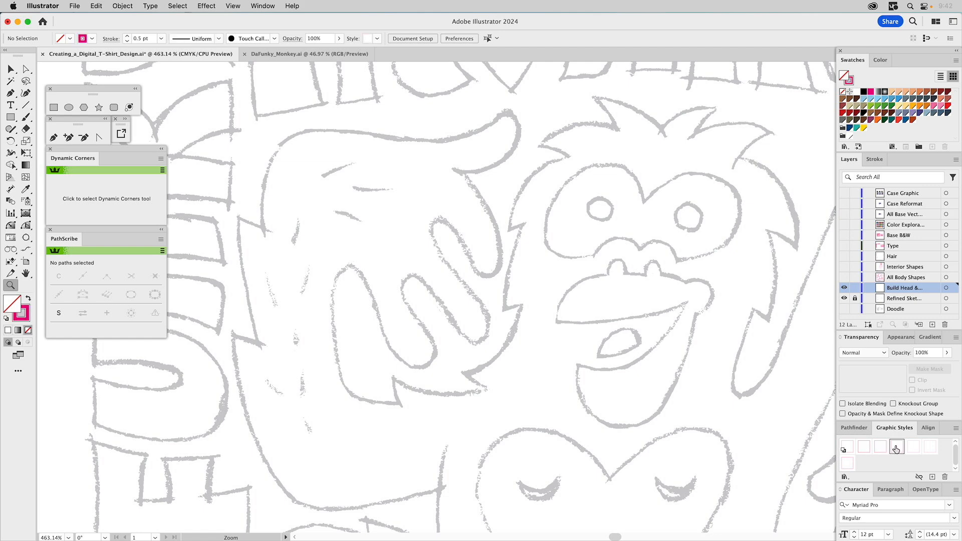
{"action": "left_click", "coordinate": [874, 160]}
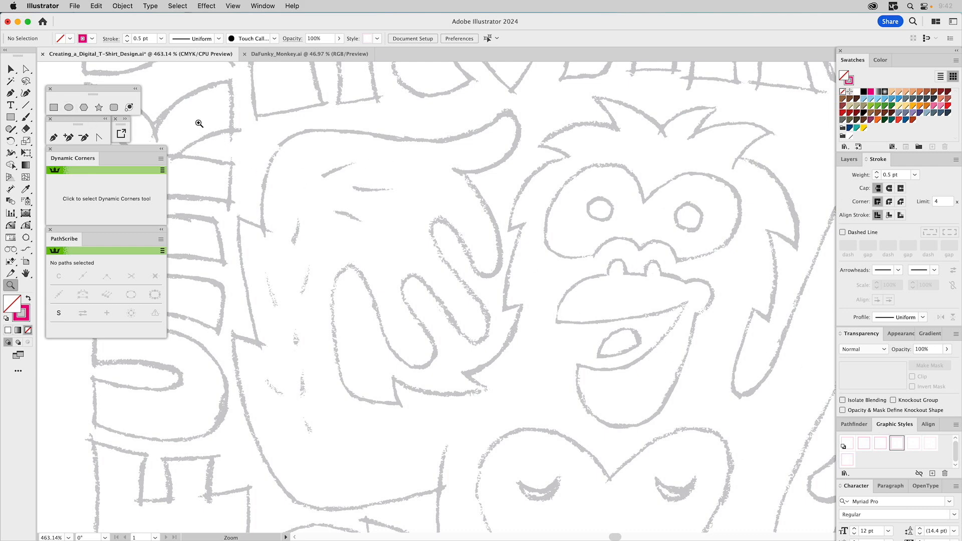
- Draw ellipses over the monkey's two pupils, about 8.3 × 7.6 pt on the left and 8.6 pt round on the right
{"action": "left_click", "coordinate": [69, 108]}
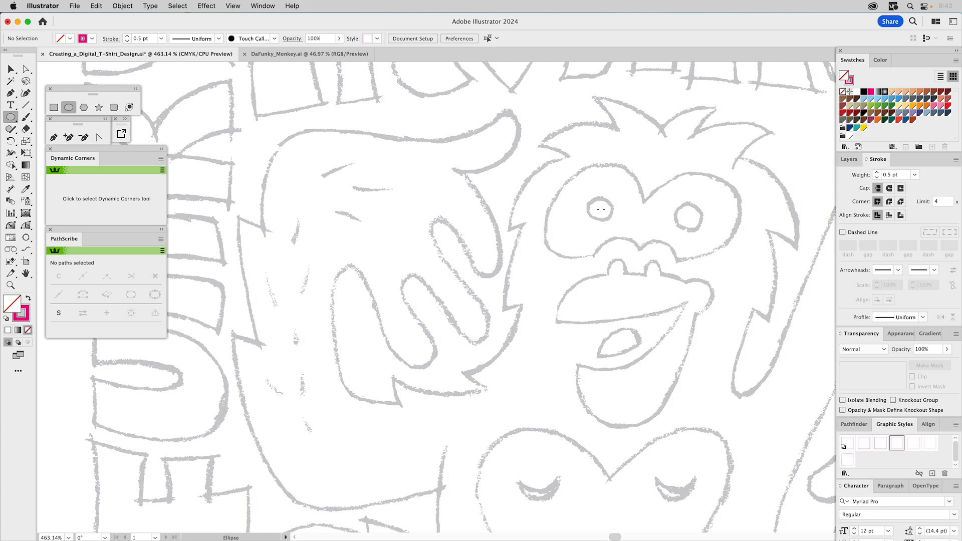
{"action": "left_click_drag", "start_coordinate": [601, 209], "coordinate": [613, 221]}
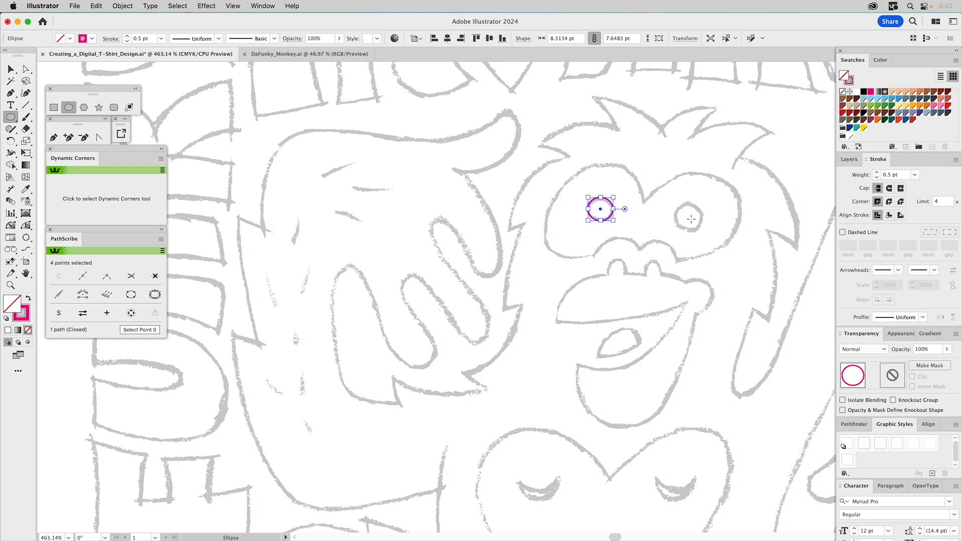
{"action": "left_click_drag", "start_coordinate": [689, 218], "coordinate": [701, 231]}
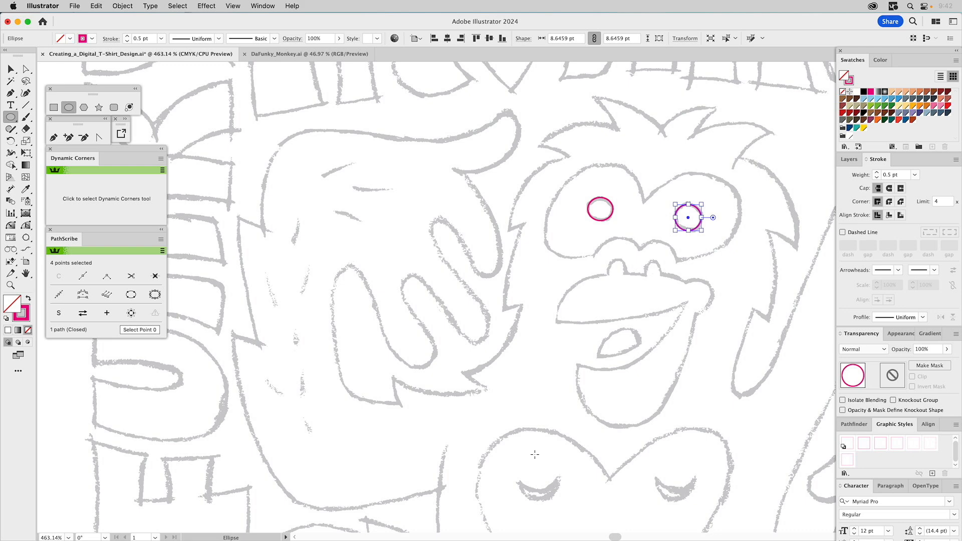
- Draw a circle about 13.6 pt in diameter over the heart's left closed eye
{"action": "scroll", "coordinate": [535, 367], "scroll_direction": "down", "scroll_amount": 5}
{"action": "scroll", "coordinate": [535, 367], "scroll_direction": "right", "scroll_amount": 2}
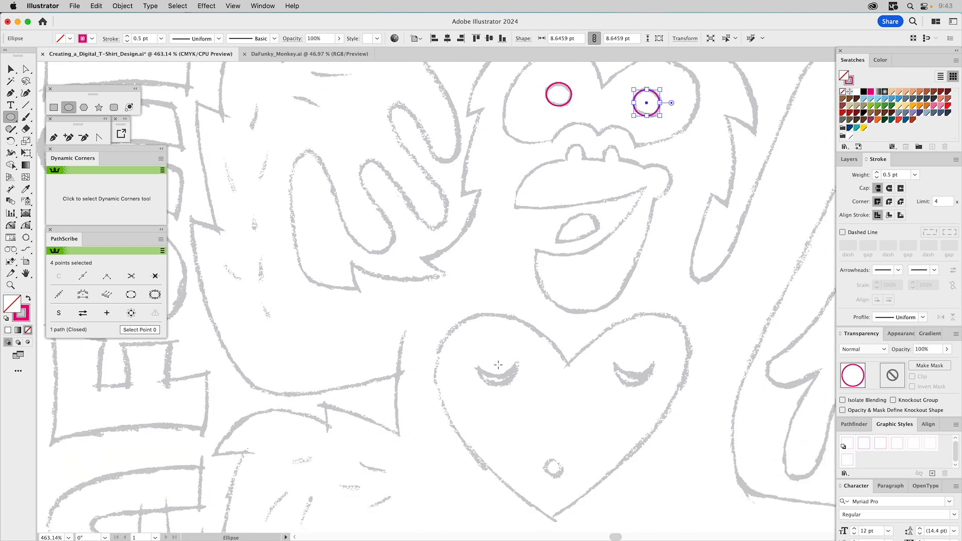
{"action": "left_click_drag", "start_coordinate": [497, 365], "coordinate": [518, 385]}
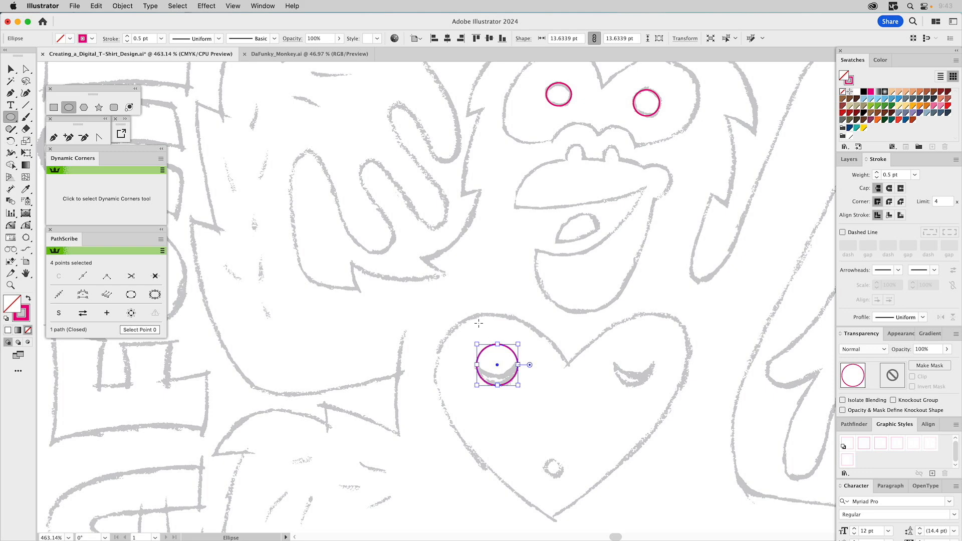
{"action": "key", "text": "v"}
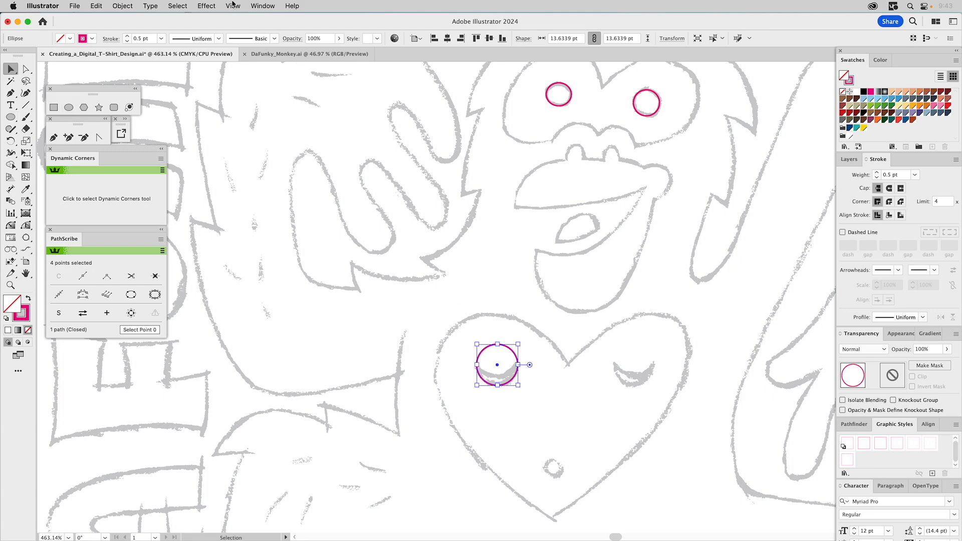
{"action": "left_click", "coordinate": [232, 5]}
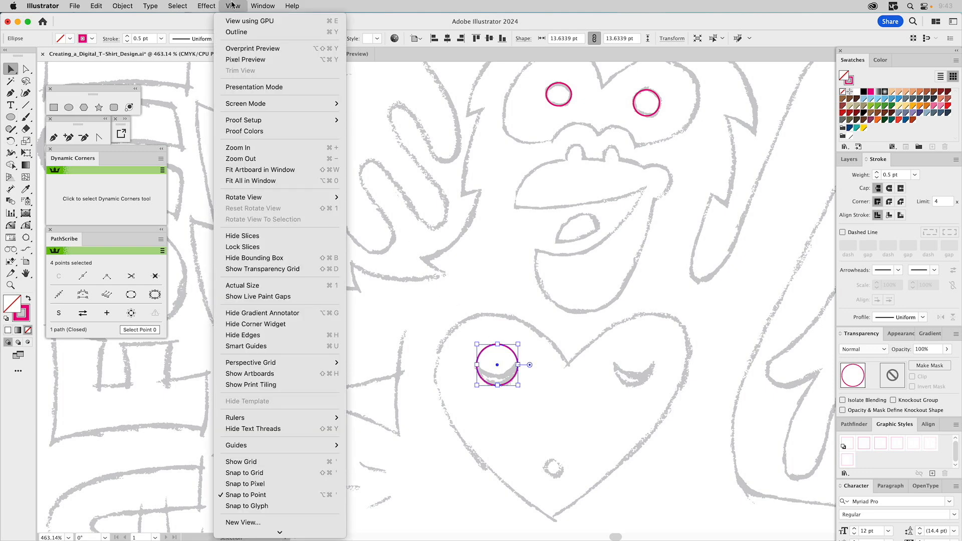
{"action": "left_click", "coordinate": [231, 5]}
{"action": "left_click", "coordinate": [256, 5]}
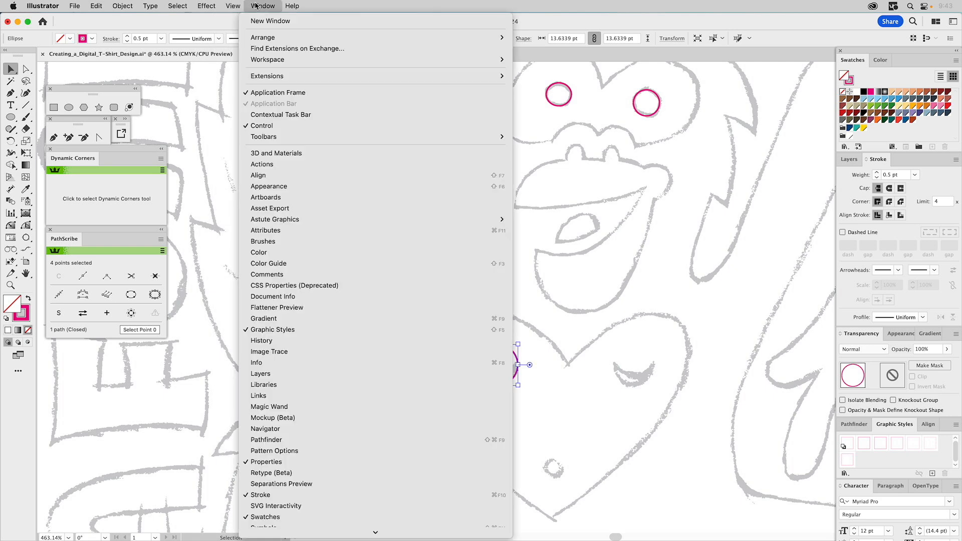
{"action": "left_click", "coordinate": [199, 86]}
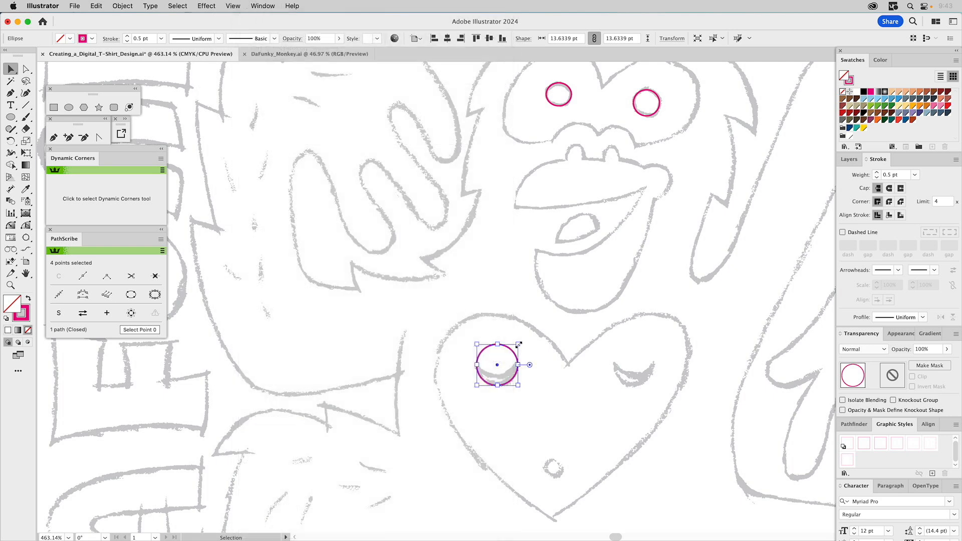
- Add a larger copy of the heart's eye circle, about 15 × 14.6 pt, offset slightly upward over the original
{"action": "left_click", "coordinate": [536, 344]}
{"action": "left_click_drag", "start_coordinate": [512, 350], "coordinate": [519, 332]}
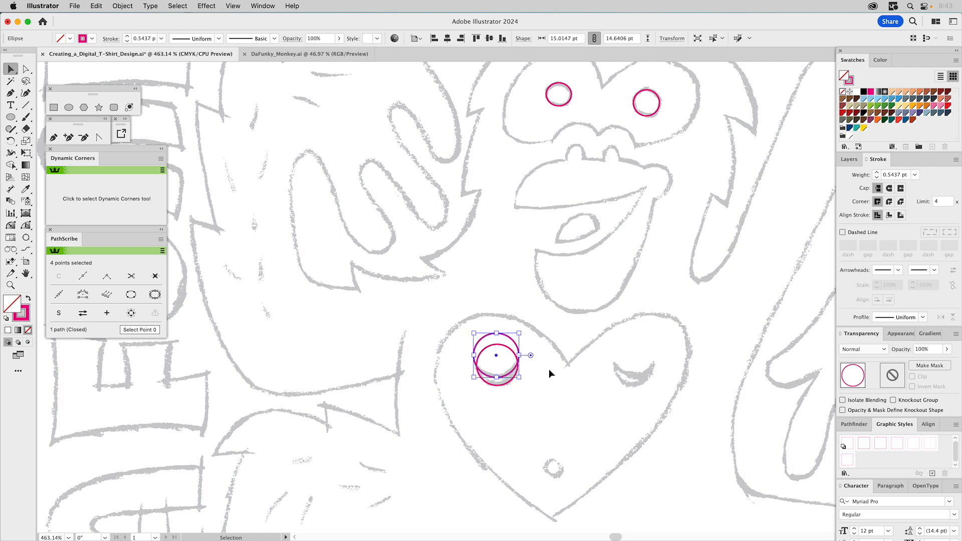
{"action": "left_click", "coordinate": [549, 369]}
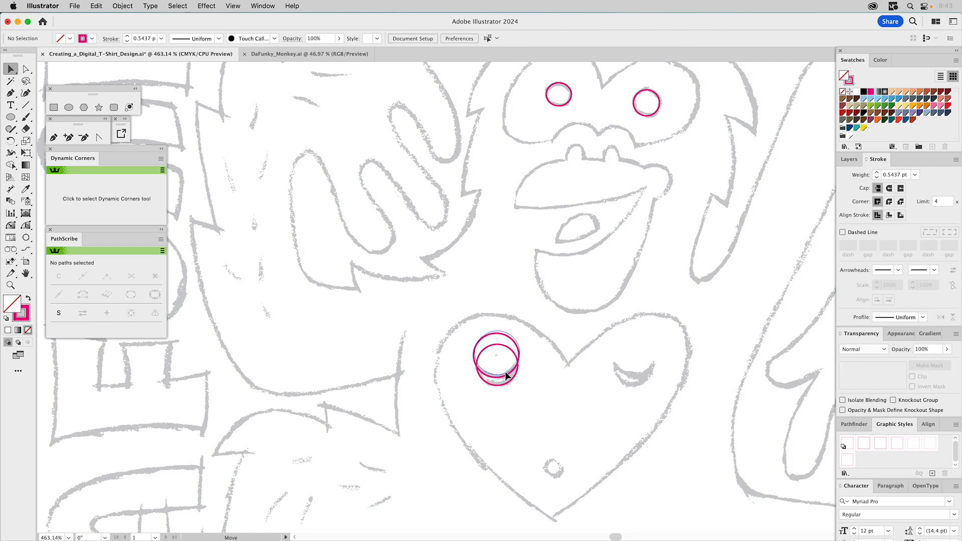
- Select both overlapping circles and subtract the front one with Minus Front to form the crescent-shaped closed eye
{"action": "left_click", "coordinate": [503, 373]}
{"action": "left_click", "coordinate": [518, 363], "text": "shift"}
{"action": "left_click", "coordinate": [853, 423]}
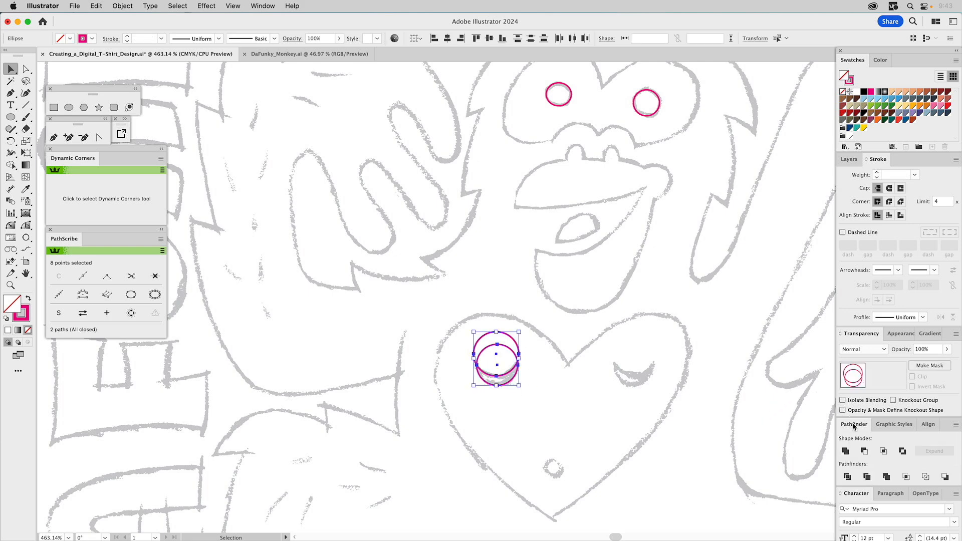
{"action": "left_click", "coordinate": [864, 450]}
{"action": "left_click", "coordinate": [640, 413]}
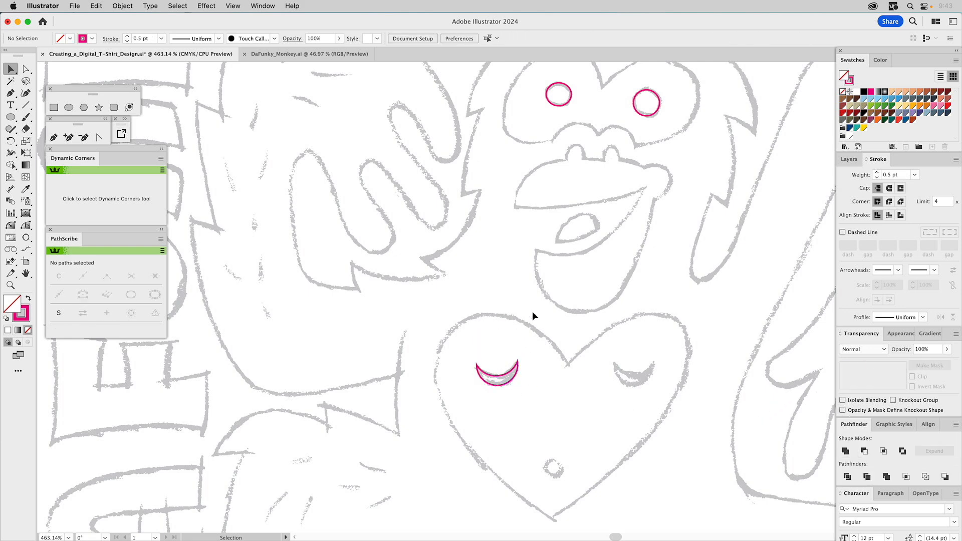
- Start a Pen path at the wrist's lower fur corner of the hand beside the monkey's face, tracing the palm edge and around the first finger
{"action": "left_click_drag", "start_coordinate": [489, 256], "coordinate": [599, 343]}
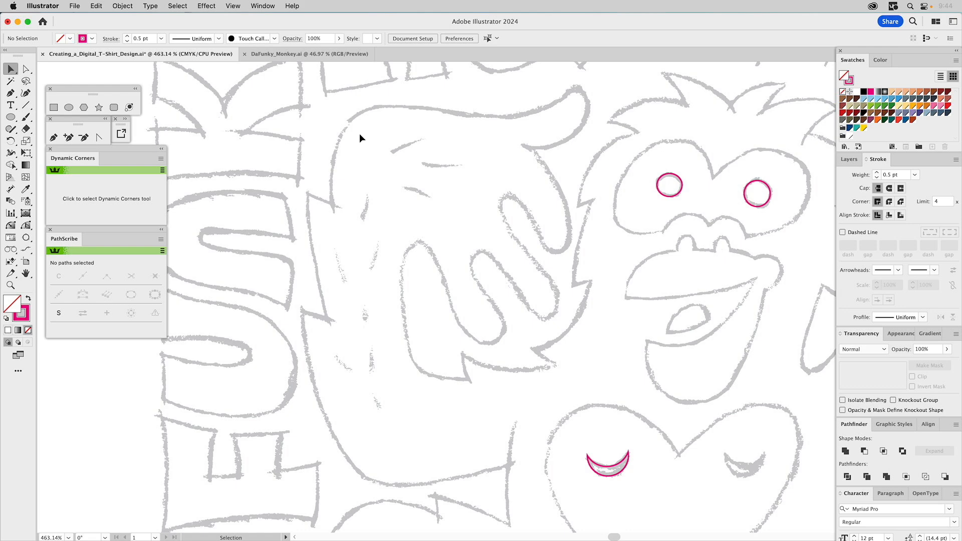
{"action": "left_click", "coordinate": [54, 138]}
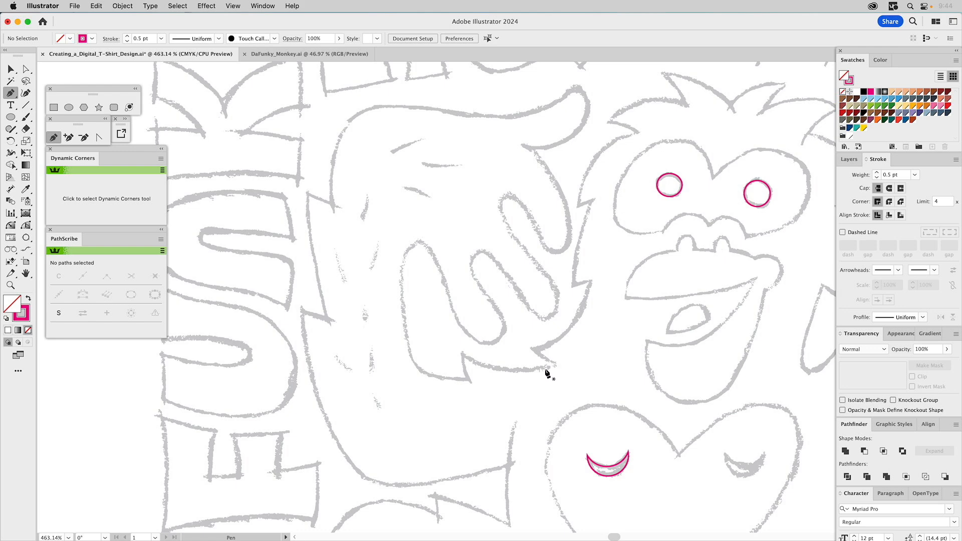
{"action": "left_click", "coordinate": [467, 379]}
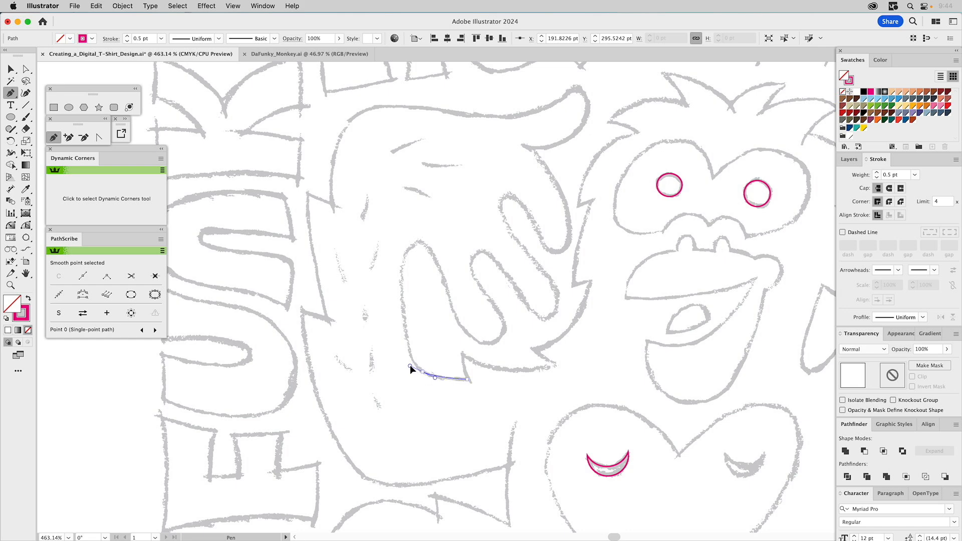
{"action": "left_click_drag", "start_coordinate": [410, 366], "coordinate": [409, 366]}
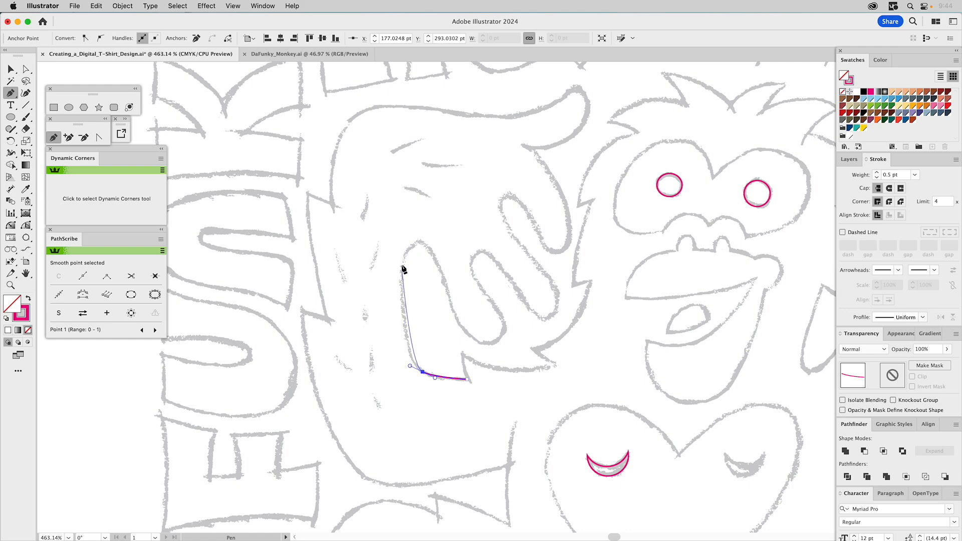
{"action": "left_click_drag", "start_coordinate": [401, 265], "coordinate": [405, 248]}
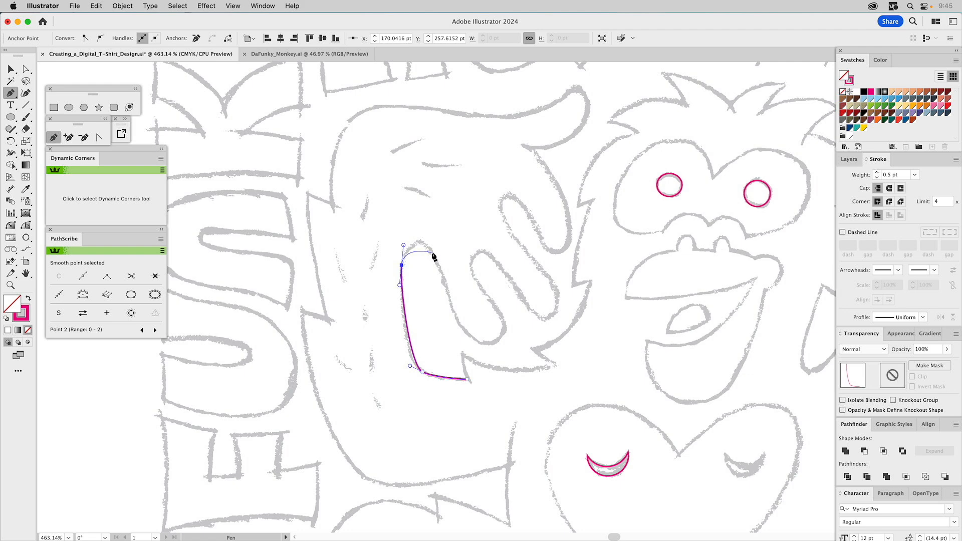
{"action": "left_click_drag", "start_coordinate": [432, 253], "coordinate": [431, 253]}
{"action": "left_click_drag", "start_coordinate": [440, 266], "coordinate": [440, 266]}
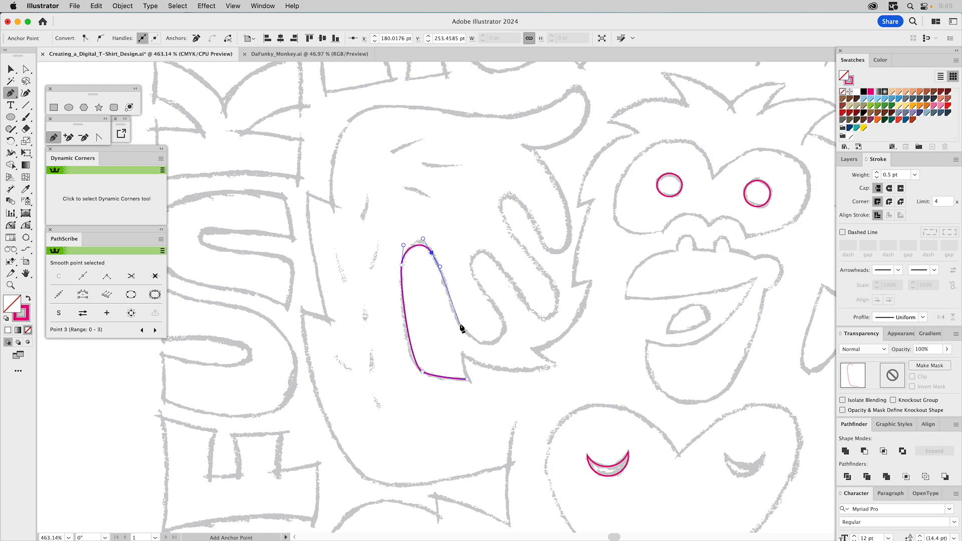
{"action": "left_click_drag", "start_coordinate": [461, 327], "coordinate": [472, 342]}
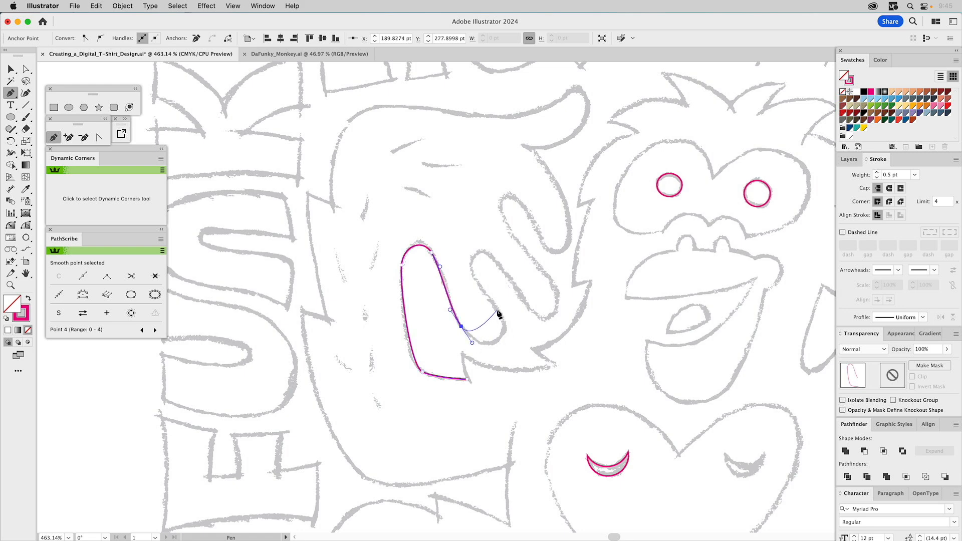
- Continue the hand path through the first finger gap, around the second finger and into the next gap
{"action": "left_click_drag", "start_coordinate": [498, 310], "coordinate": [485, 289]}
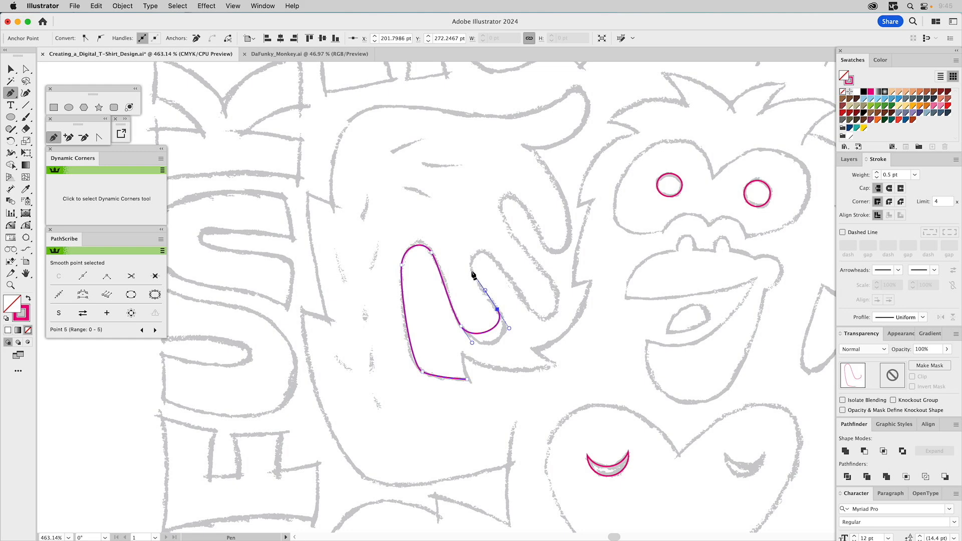
{"action": "left_click_drag", "start_coordinate": [471, 271], "coordinate": [467, 258]}
{"action": "left_click_drag", "start_coordinate": [497, 261], "coordinate": [533, 319]}
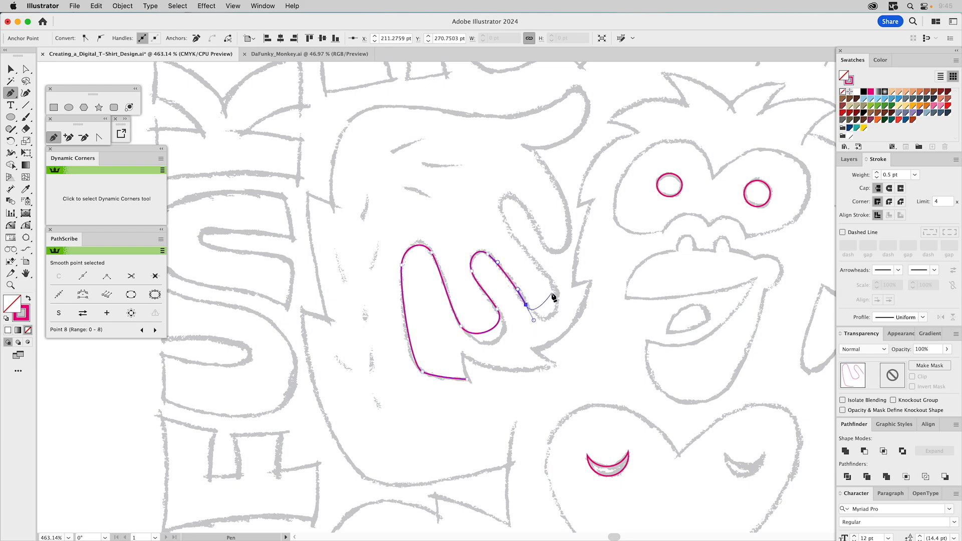
{"action": "left_click_drag", "start_coordinate": [551, 271], "coordinate": [540, 256]}
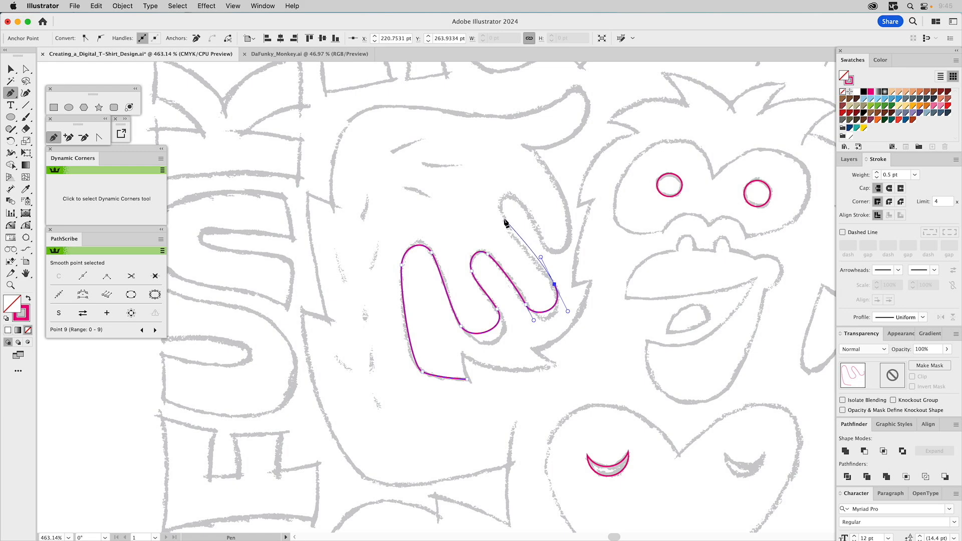
- Trace the hand path around the third finger and through the gap beside the thumb
{"action": "left_click_drag", "start_coordinate": [503, 219], "coordinate": [491, 196]}
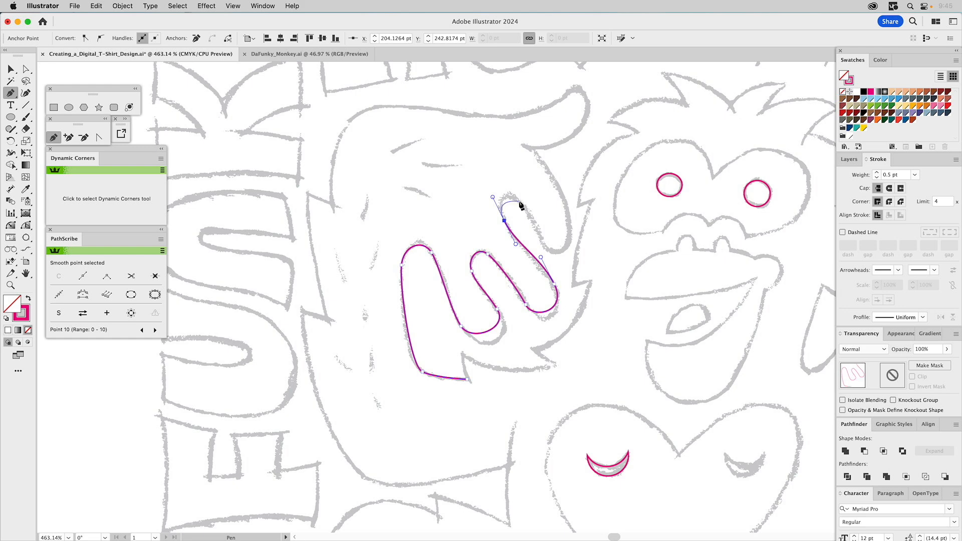
{"action": "left_click_drag", "start_coordinate": [513, 196], "coordinate": [522, 204]}
{"action": "left_click_drag", "start_coordinate": [527, 209], "coordinate": [527, 210]}
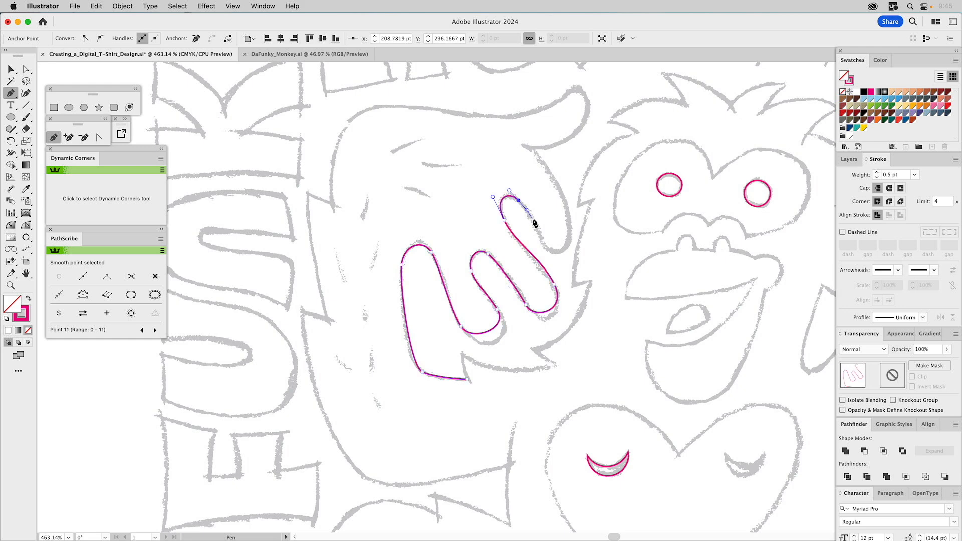
{"action": "left_click", "coordinate": [544, 247]}
{"action": "left_click", "coordinate": [541, 241]}
{"action": "left_click_drag", "start_coordinate": [568, 212], "coordinate": [567, 203]}
{"action": "left_click_drag", "start_coordinate": [567, 205], "coordinate": [566, 205]}
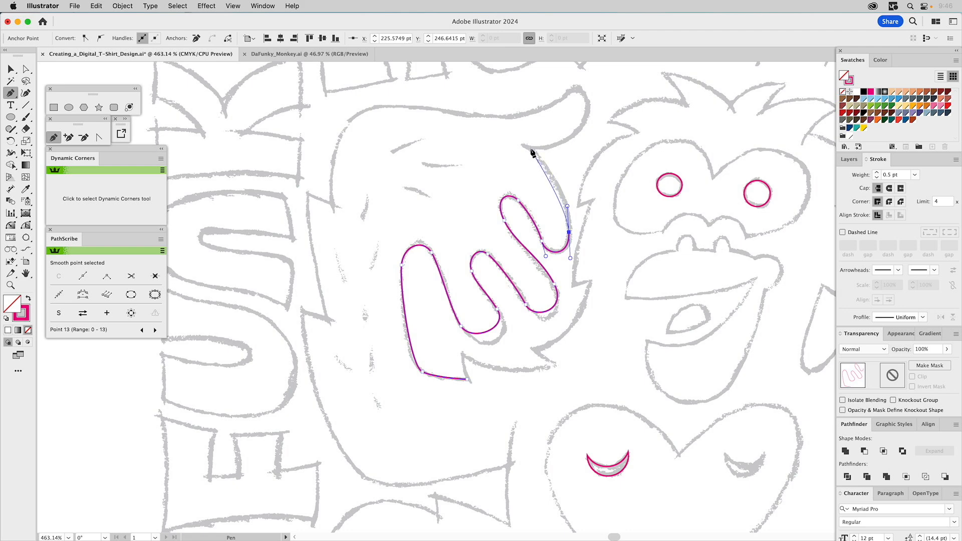
- Trace around the thumb and along the back of the hand to the upper fur notch, ending the hand outline as an open path
{"action": "left_click_drag", "start_coordinate": [531, 149], "coordinate": [593, 82]}
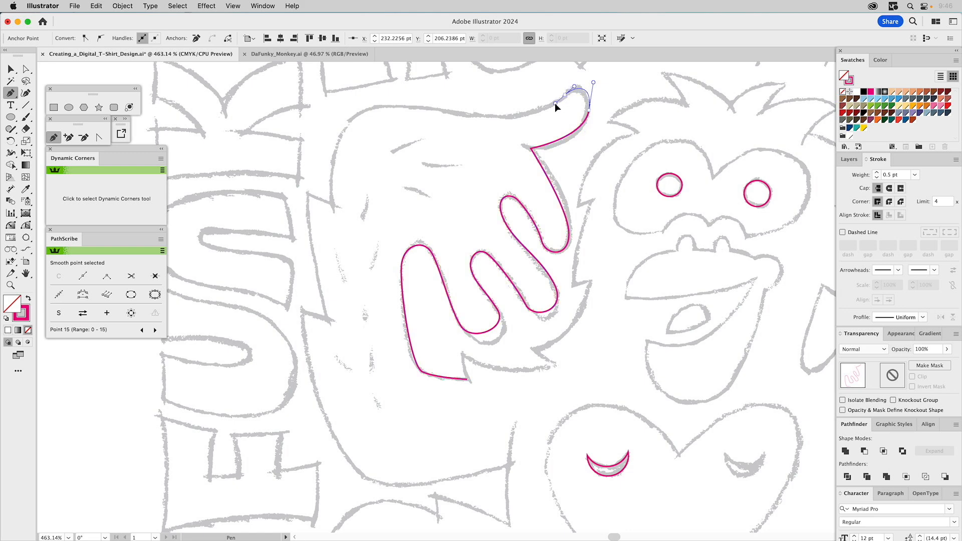
{"action": "left_click_drag", "start_coordinate": [554, 103], "coordinate": [554, 103]}
{"action": "left_click_drag", "start_coordinate": [473, 115], "coordinate": [435, 107]}
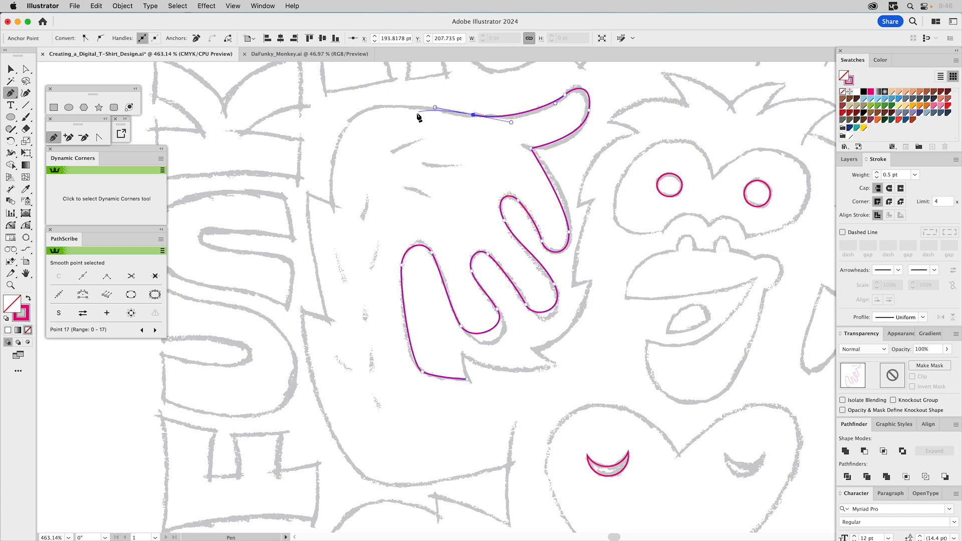
{"action": "left_click_drag", "start_coordinate": [350, 119], "coordinate": [328, 137]}
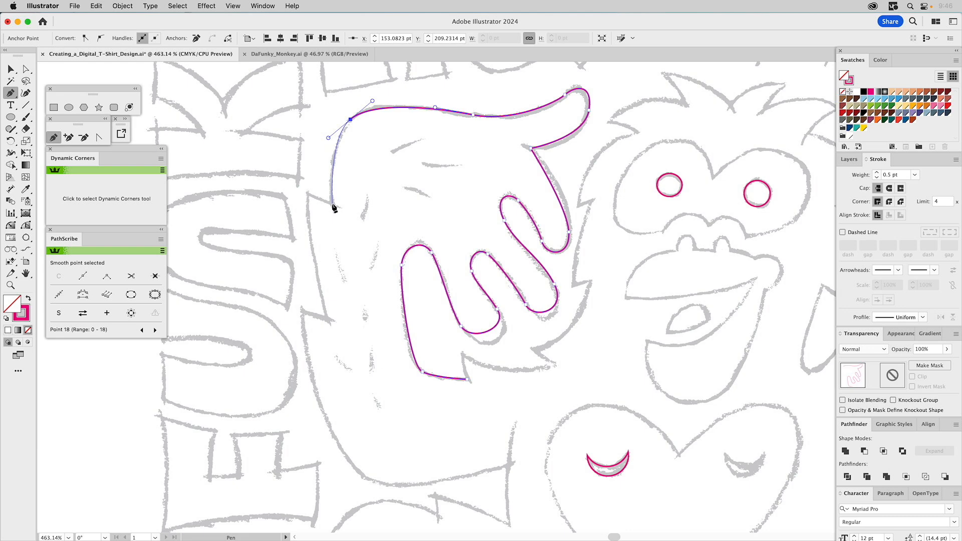
{"action": "left_click_drag", "start_coordinate": [332, 204], "coordinate": [319, 204]}
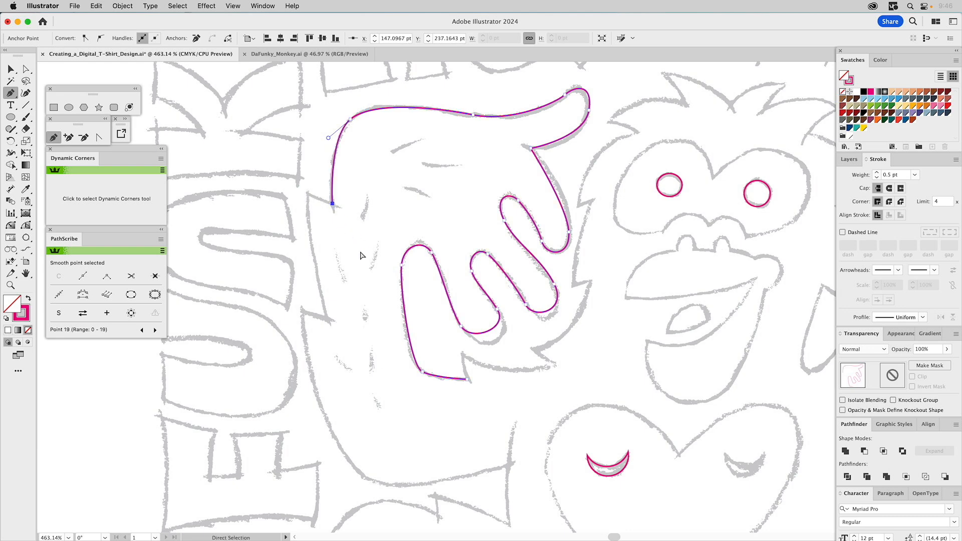
{"action": "left_click", "coordinate": [361, 255], "text": "super"}
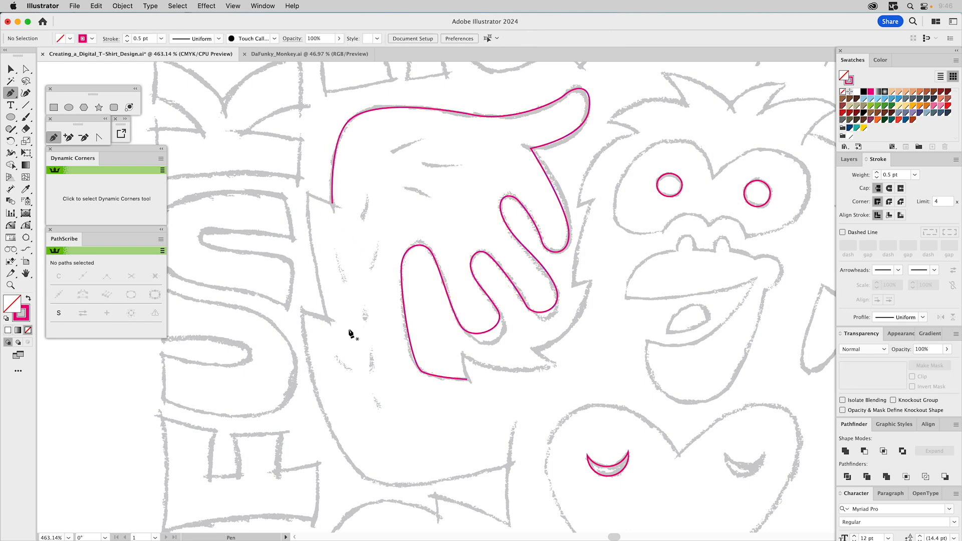
- Trace the arm from its lower outer fur tip around the elbow with the Pen tool, adding a straight edge up to the inner fur tip
{"action": "left_click_drag", "start_coordinate": [348, 328], "coordinate": [414, 268]}
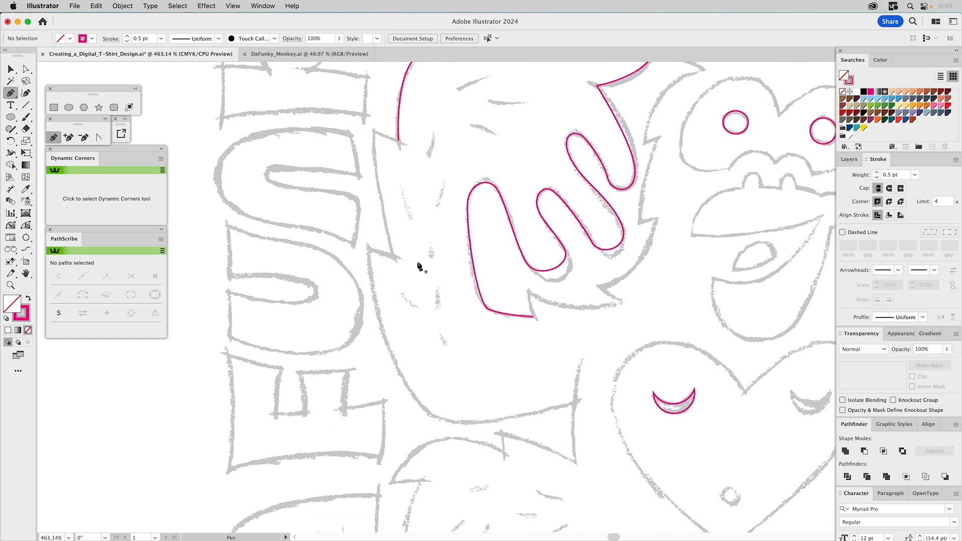
{"action": "left_click", "coordinate": [368, 248]}
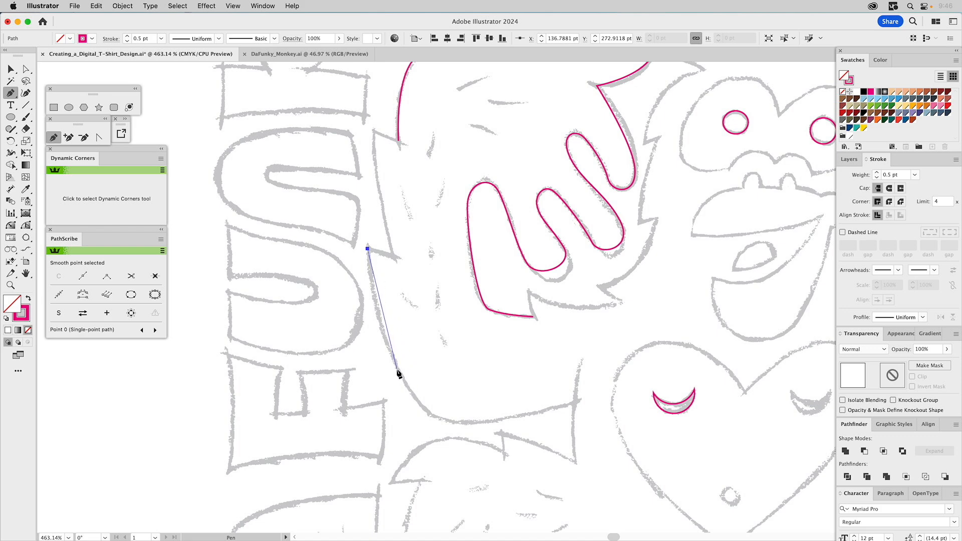
{"action": "left_click_drag", "start_coordinate": [395, 368], "coordinate": [411, 400]}
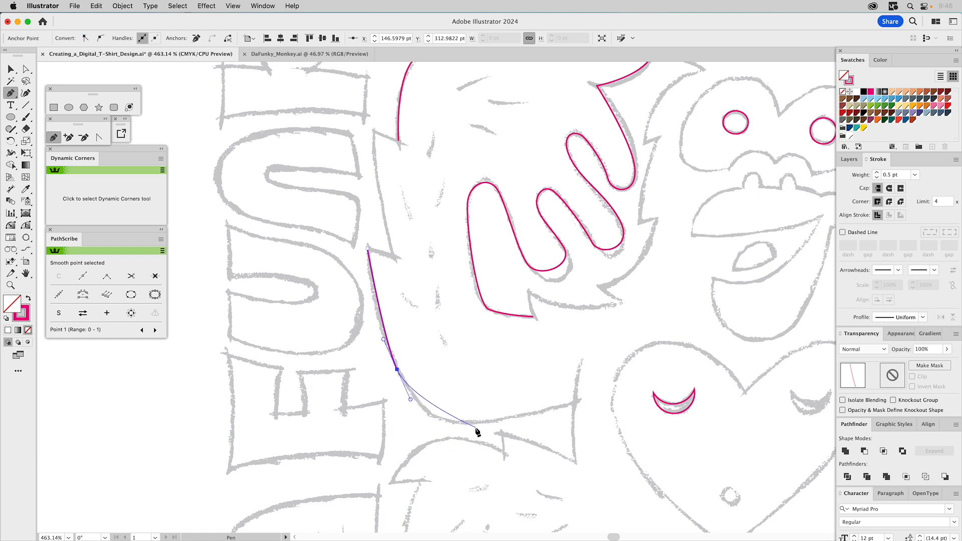
{"action": "left_click_drag", "start_coordinate": [471, 423], "coordinate": [503, 424]}
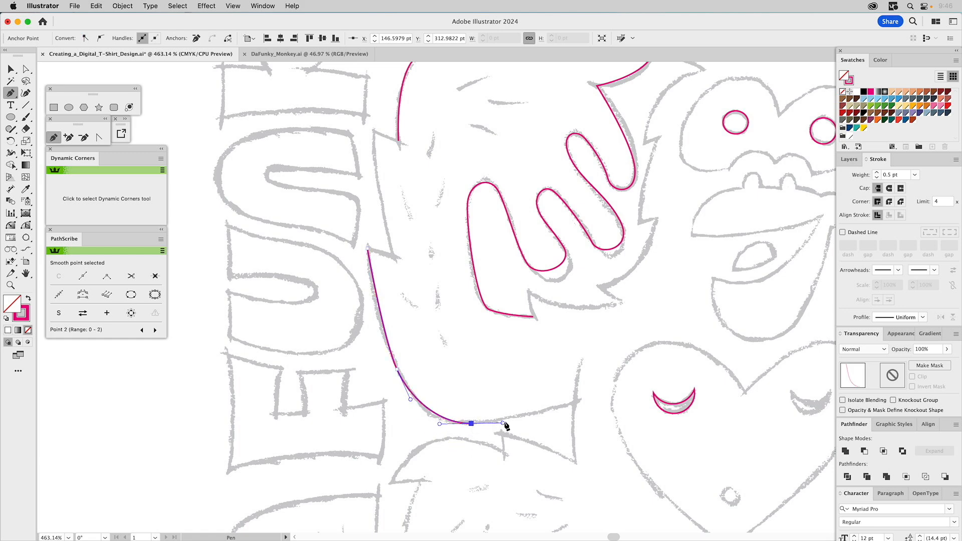
{"action": "left_click", "coordinate": [591, 398]}
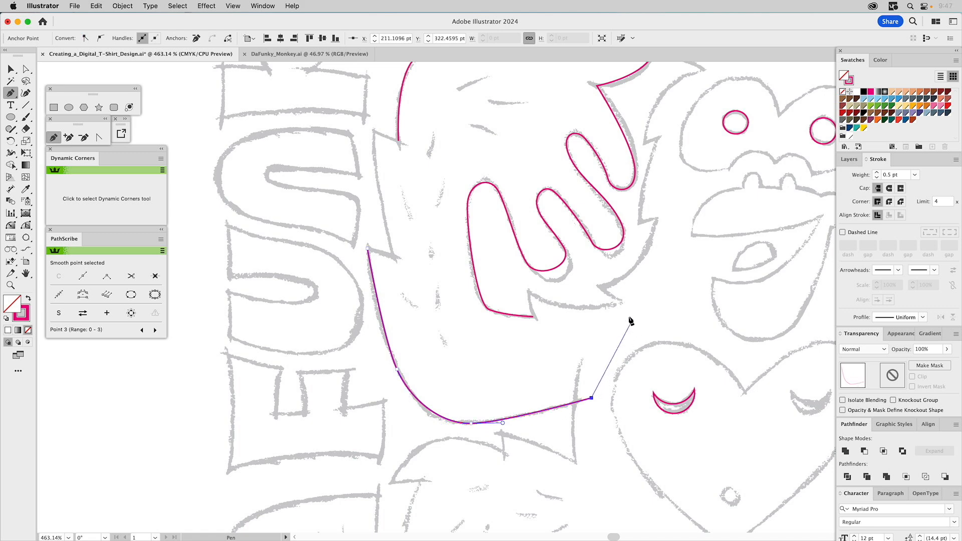
{"action": "left_click", "coordinate": [621, 304]}
{"action": "left_click", "coordinate": [574, 315], "text": "super"}
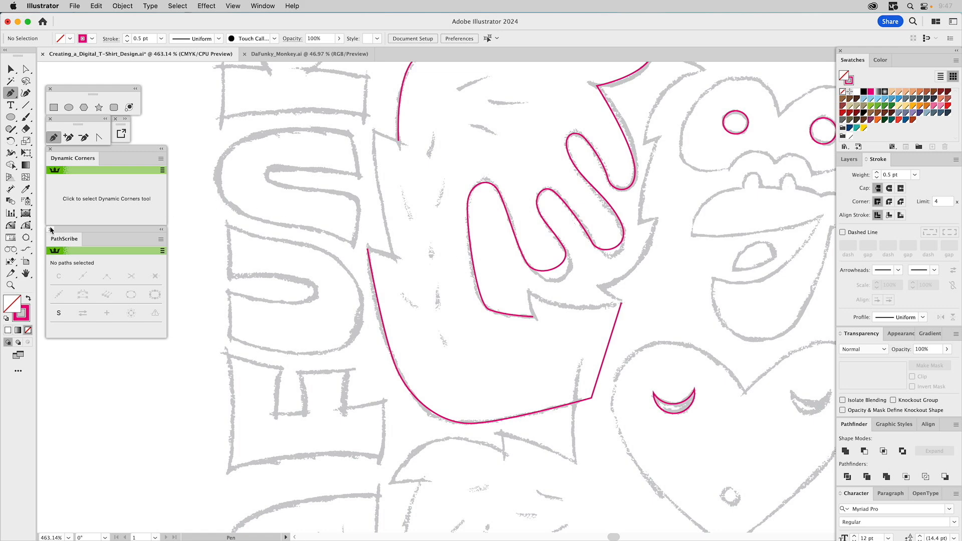
- Draw the inner wrist's fur edges with the Arc by Points tool, connecting the arm path to the open end at the palm
{"action": "left_click", "coordinate": [27, 238]}
{"action": "left_click", "coordinate": [27, 239]}
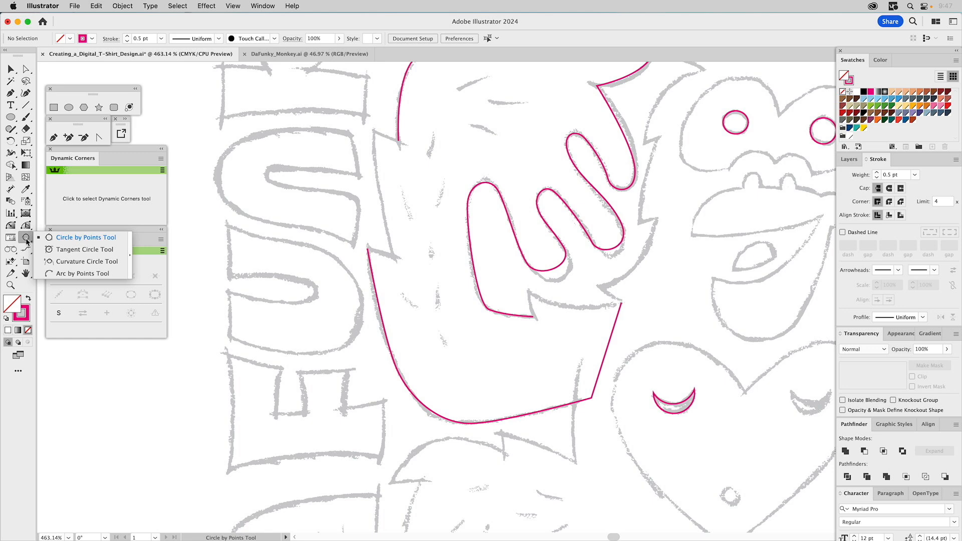
{"action": "left_click", "coordinate": [58, 274]}
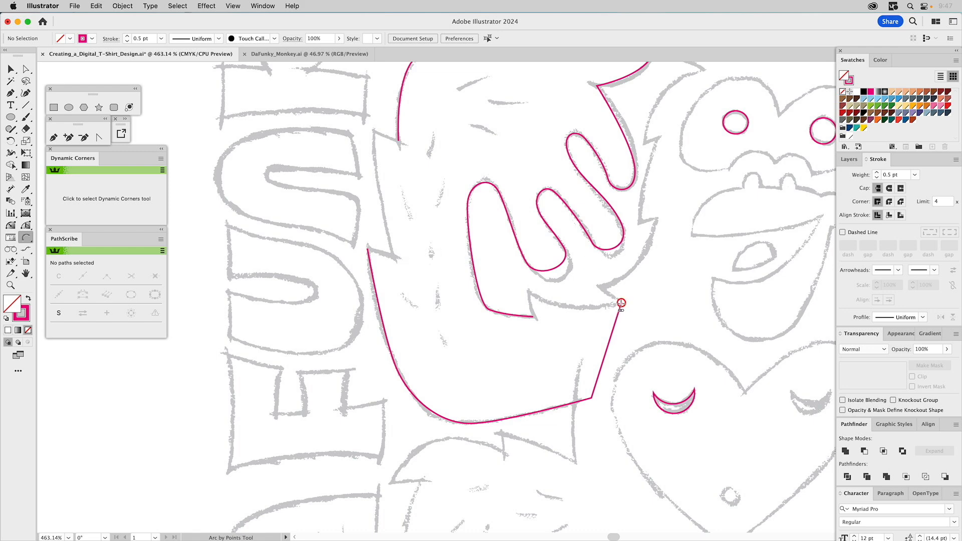
{"action": "left_click", "coordinate": [620, 303]}
{"action": "left_click", "coordinate": [529, 291]}
{"action": "left_click", "coordinate": [544, 301]}
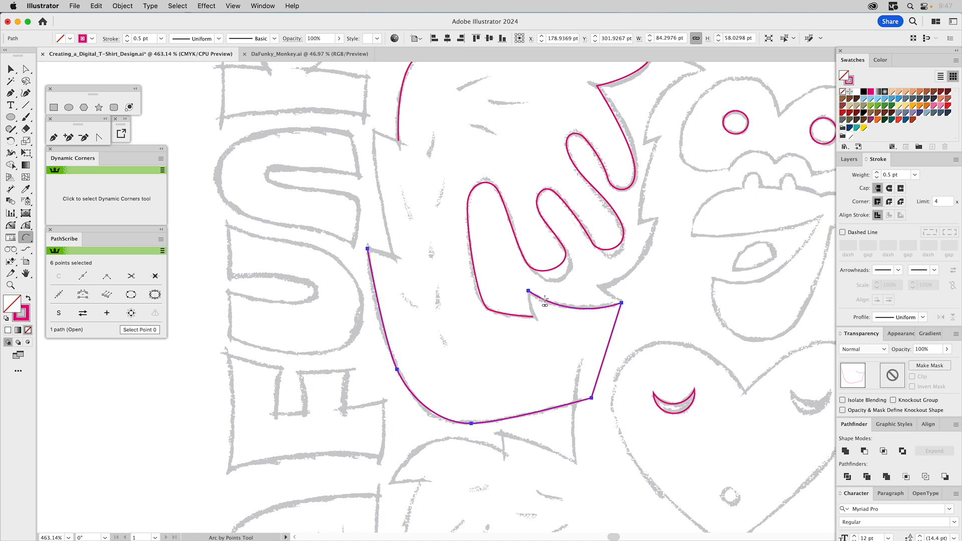
{"action": "left_click", "coordinate": [528, 291]}
{"action": "left_click", "coordinate": [533, 315]}
- Add arcs along the arm's outer fur notches with the Arc by Points tool to close the hand and arm outline
{"action": "left_click", "coordinate": [398, 141]}
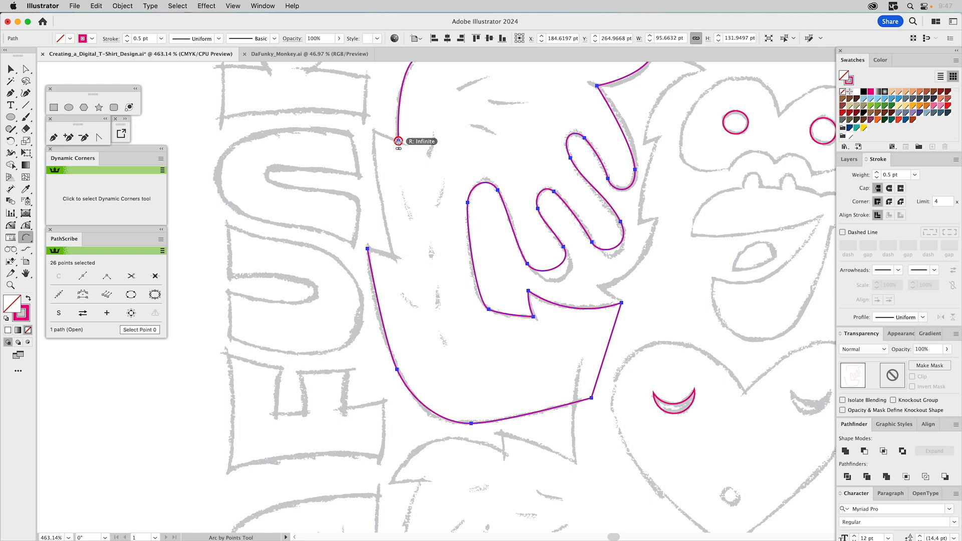
{"action": "left_click", "coordinate": [373, 132]}
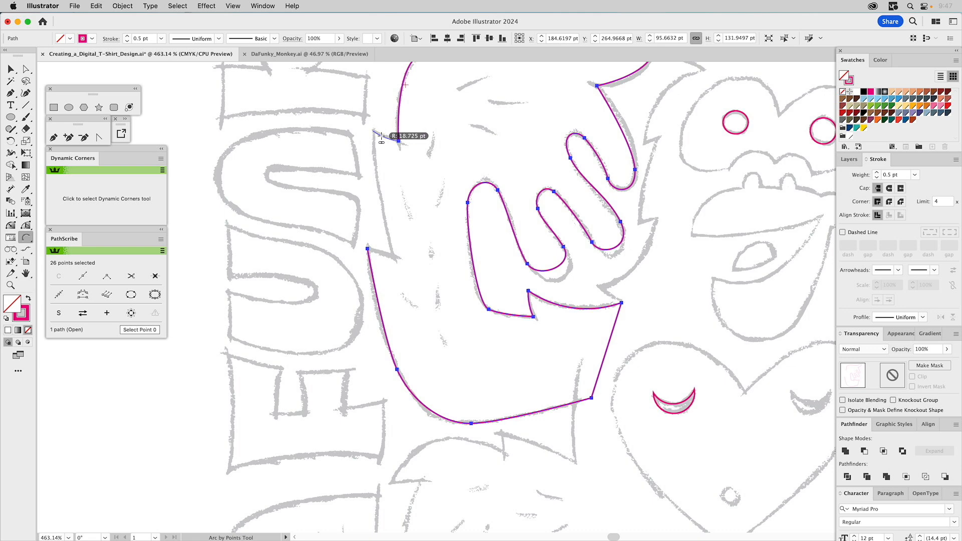
{"action": "left_click", "coordinate": [373, 131]}
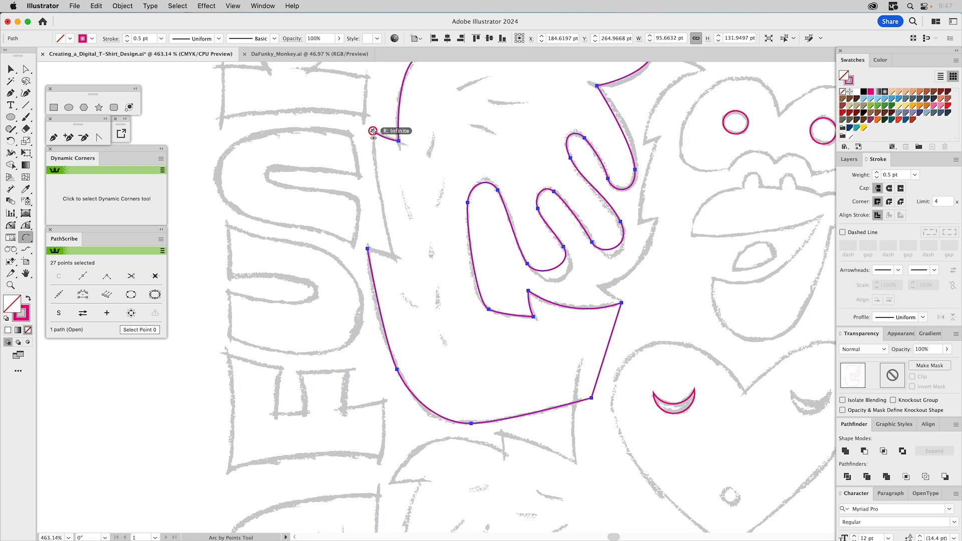
{"action": "left_click", "coordinate": [393, 256]}
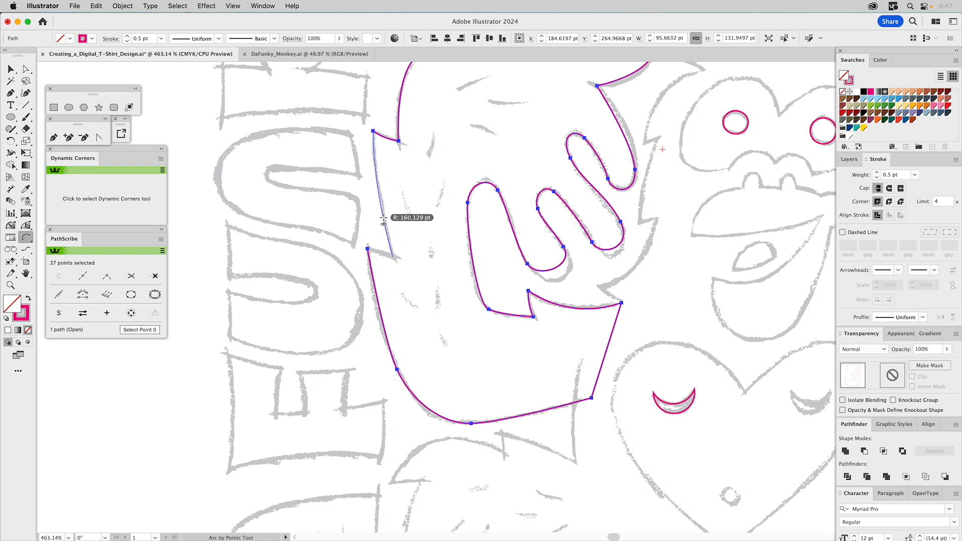
{"action": "left_click", "coordinate": [383, 219]}
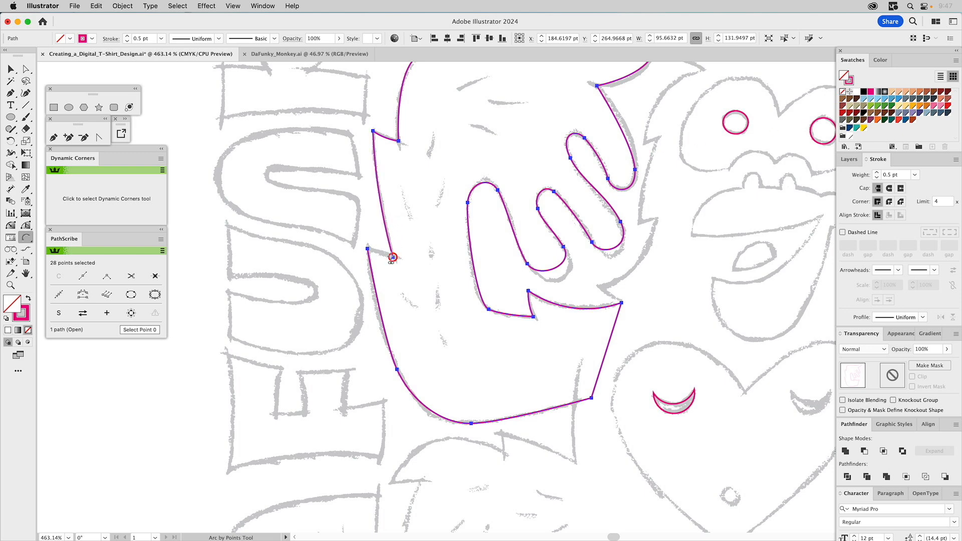
{"action": "left_click", "coordinate": [367, 249]}
- Adjust the curve handles of the lower outer arm anchor and the elbow's bottom anchor to fit the sketch
{"action": "key", "text": "a"}
{"action": "left_click_drag", "start_coordinate": [403, 352], "coordinate": [386, 375]}
{"action": "left_click_drag", "start_coordinate": [382, 341], "coordinate": [370, 314]}
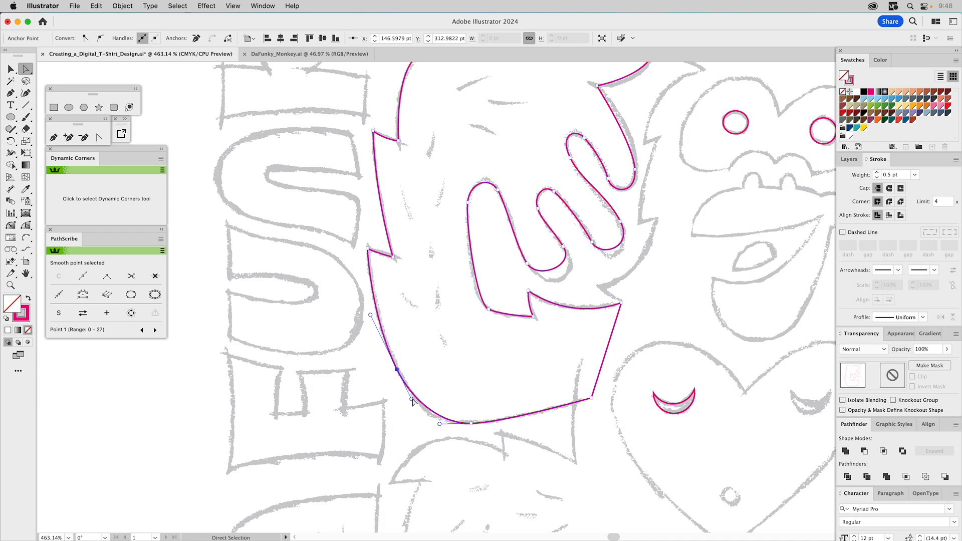
{"action": "left_click_drag", "start_coordinate": [411, 399], "coordinate": [414, 406]}
{"action": "left_click", "coordinate": [470, 424]}
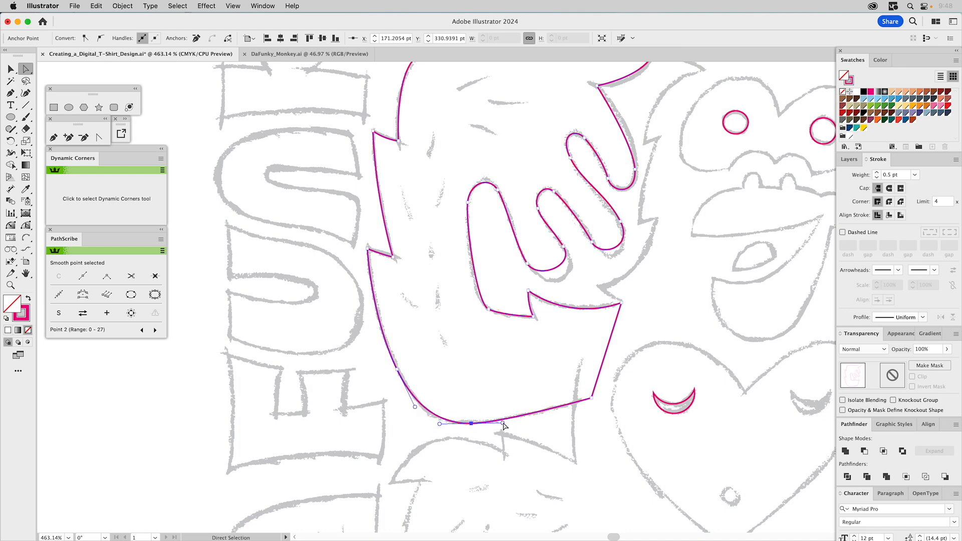
{"action": "left_click_drag", "start_coordinate": [503, 422], "coordinate": [531, 421]}
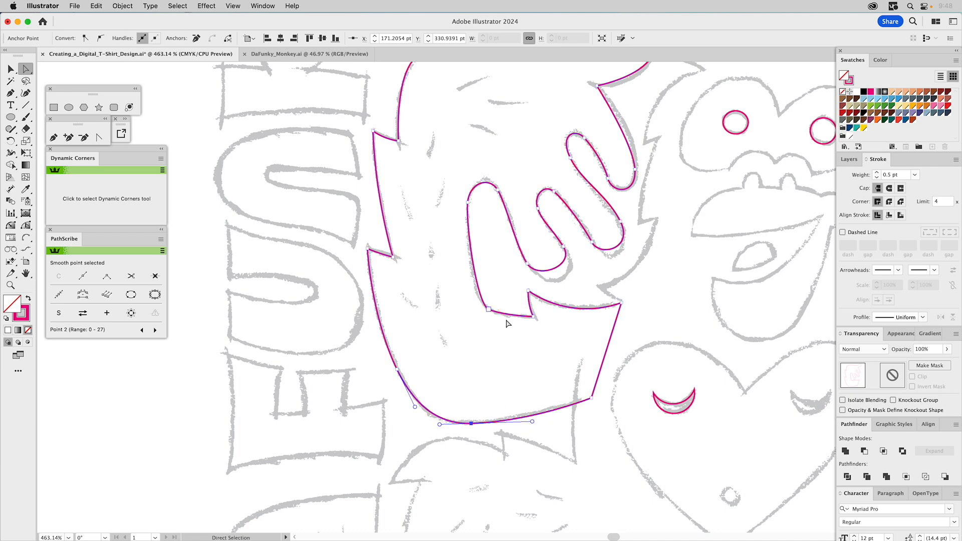
- Adjust the curve handles of the two anchors on the palm side of the lowest finger gap to fit the sketch
{"action": "left_click", "coordinate": [485, 314]}
{"action": "left_click_drag", "start_coordinate": [501, 316], "coordinate": [509, 322]}
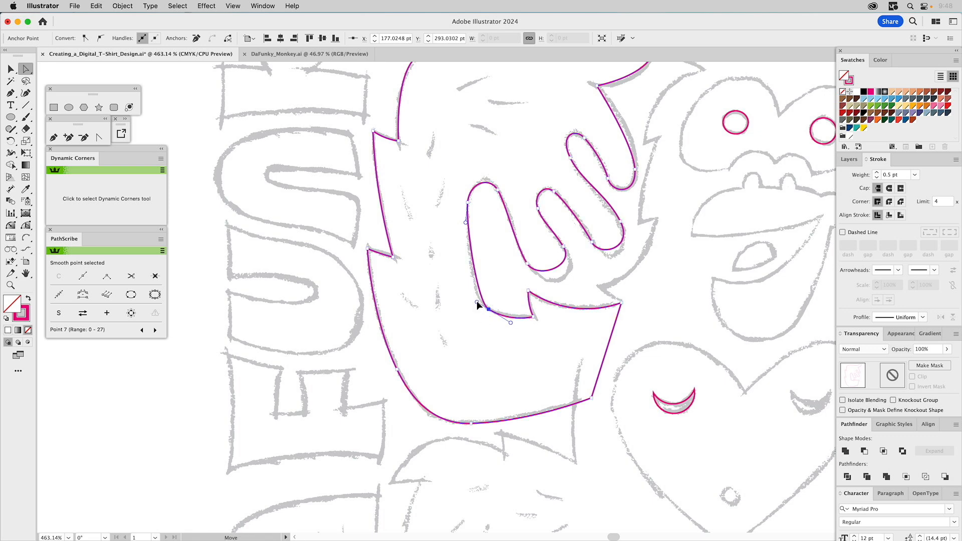
{"action": "left_click_drag", "start_coordinate": [476, 302], "coordinate": [469, 297]}
{"action": "left_click", "coordinate": [468, 202]}
{"action": "left_click_drag", "start_coordinate": [469, 183], "coordinate": [472, 178]}
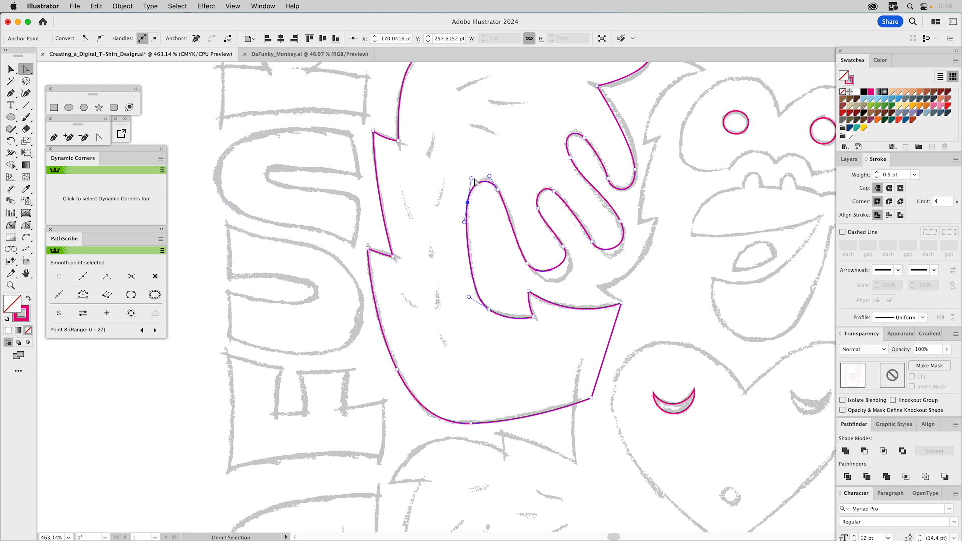
- Reshape the lowest finger's inner edge and rounded tip by adjusting its curve handles to match the sketch
{"action": "left_click", "coordinate": [498, 190]}
{"action": "left_click_drag", "start_coordinate": [506, 205], "coordinate": [512, 239]}
{"action": "left_click", "coordinate": [527, 264]}
{"action": "left_click_drag", "start_coordinate": [537, 281], "coordinate": [544, 295]}
{"action": "left_click_drag", "start_coordinate": [575, 267], "coordinate": [581, 278]}
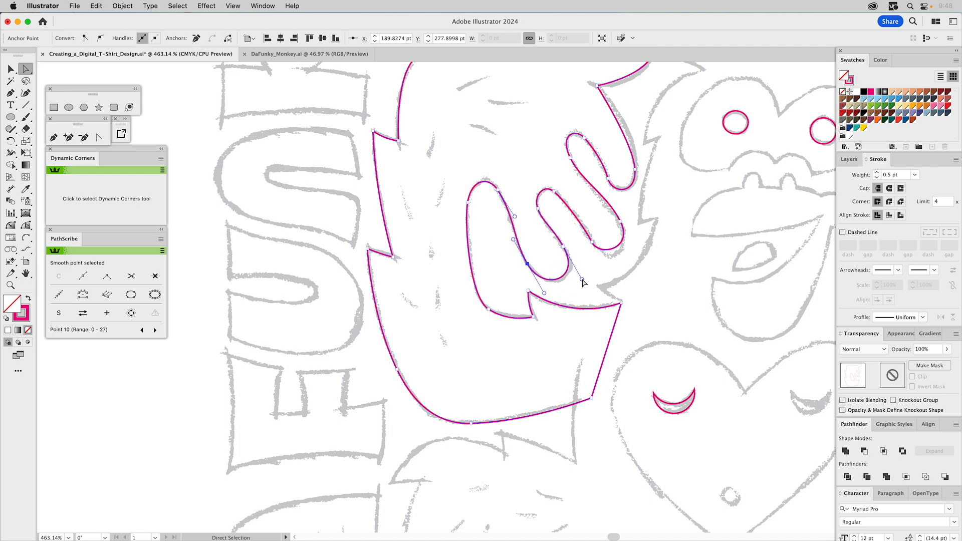
- Refine the lowest finger's outer edge and the rounded top of the middle finger gap by adjusting anchors and handles
{"action": "left_click", "coordinate": [563, 247]}
{"action": "left_click_drag", "start_coordinate": [553, 230], "coordinate": [554, 231]}
{"action": "left_click", "coordinate": [534, 206]}
{"action": "left_click", "coordinate": [10, 285]}
{"action": "scroll", "coordinate": [445, 225], "scroll_direction": "up", "scroll_amount": 5}
{"action": "left_click_drag", "start_coordinate": [396, 192], "coordinate": [601, 424]}
{"action": "key", "text": "a"}
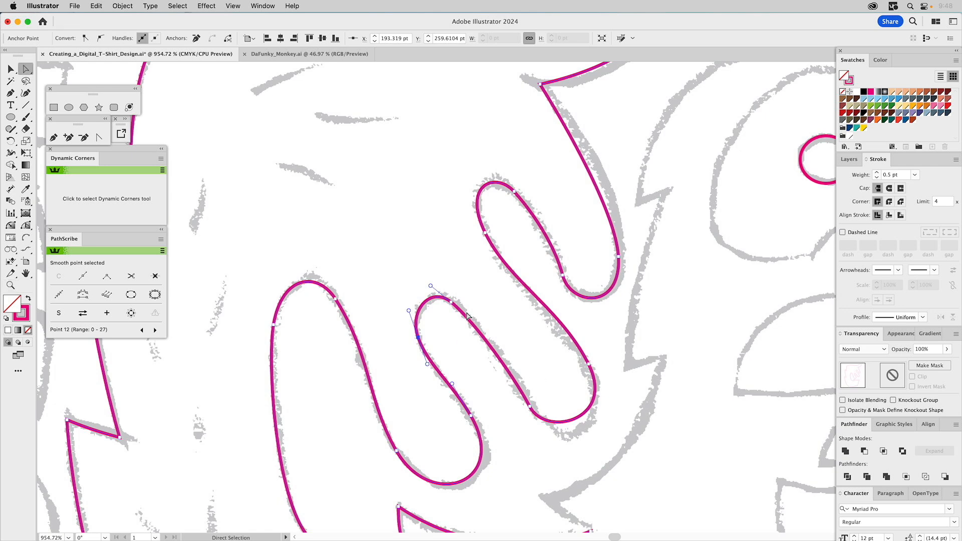
{"action": "left_click_drag", "start_coordinate": [451, 302], "coordinate": [404, 308]}
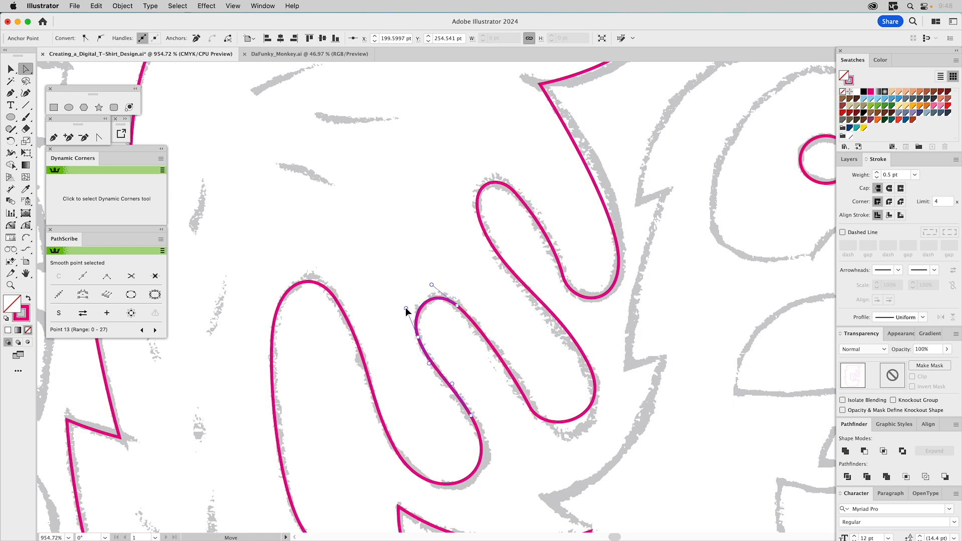
- Fit the middle finger's lower edge and rounded tip to the sketch by adjusting the handles of the surrounding anchors
{"action": "scroll", "coordinate": [499, 316], "scroll_direction": "down", "scroll_amount": 5}
{"action": "scroll", "coordinate": [499, 316], "scroll_direction": "right", "scroll_amount": 3}
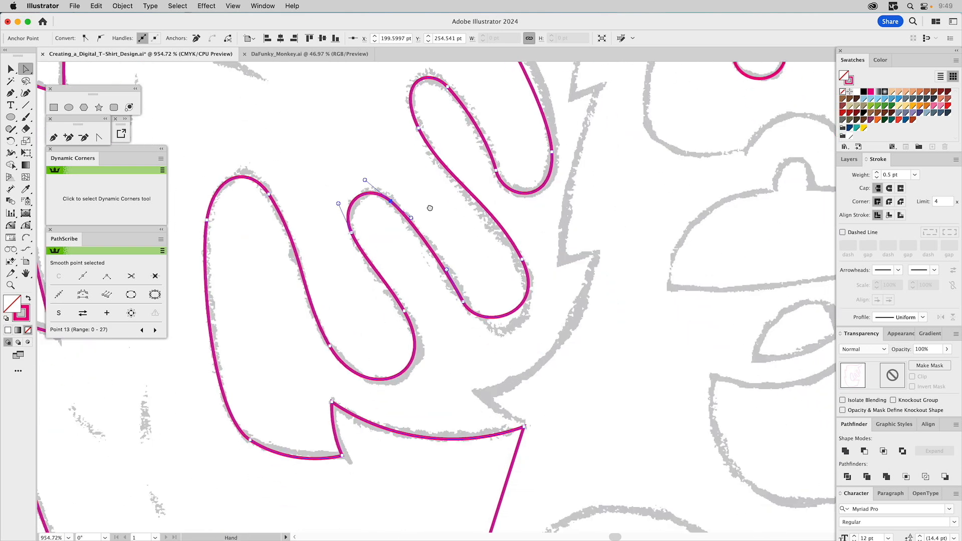
{"action": "left_click_drag", "start_coordinate": [447, 270], "coordinate": [443, 269]}
{"action": "left_click", "coordinate": [464, 303]}
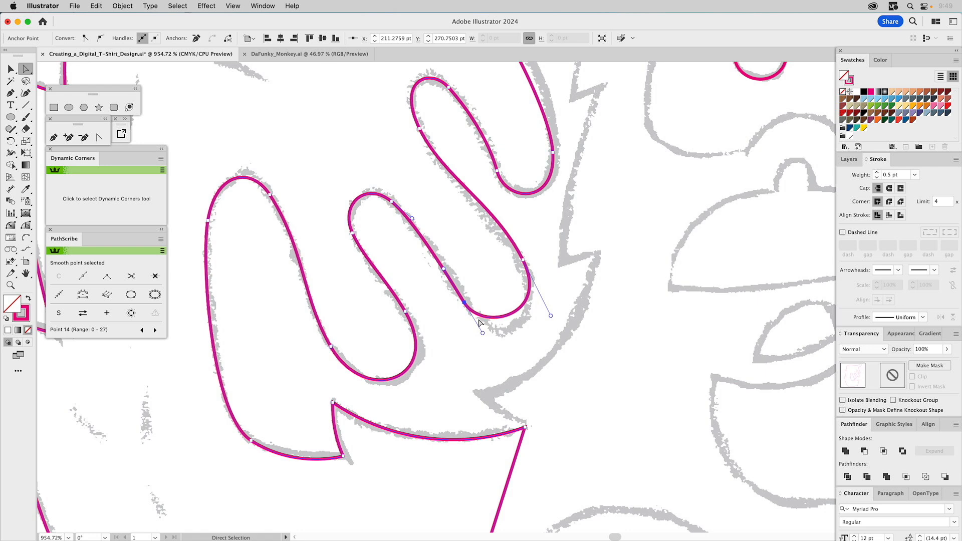
{"action": "left_click_drag", "start_coordinate": [482, 332], "coordinate": [502, 354]}
{"action": "left_click_drag", "start_coordinate": [553, 295], "coordinate": [583, 317]}
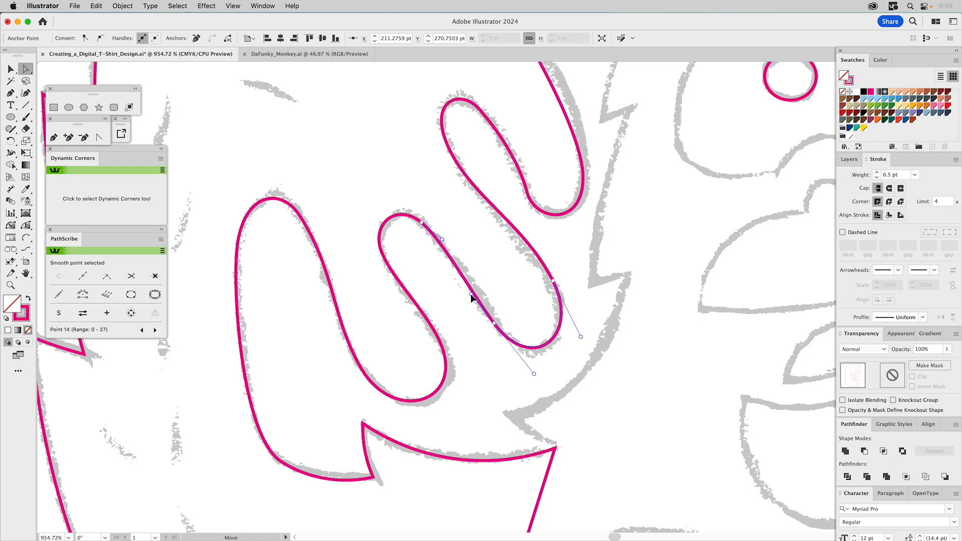
{"action": "left_click_drag", "start_coordinate": [442, 242], "coordinate": [455, 252]}
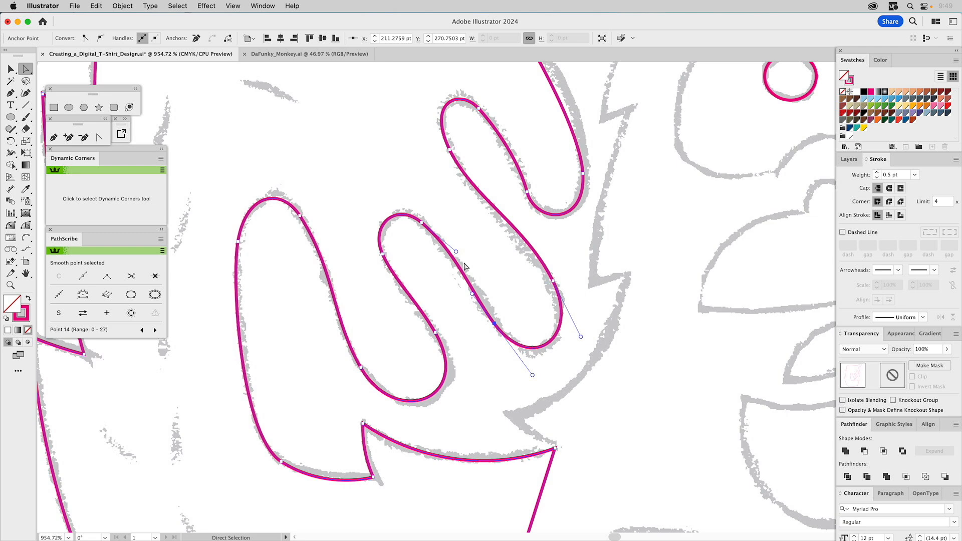
- Extend the lower handle of the upper finger gap's outer anchor to fit the middle finger's upper edge
{"action": "key", "text": "space"}
{"action": "left_click_drag", "start_coordinate": [500, 177], "coordinate": [479, 253]}
{"action": "left_click", "coordinate": [428, 226]}
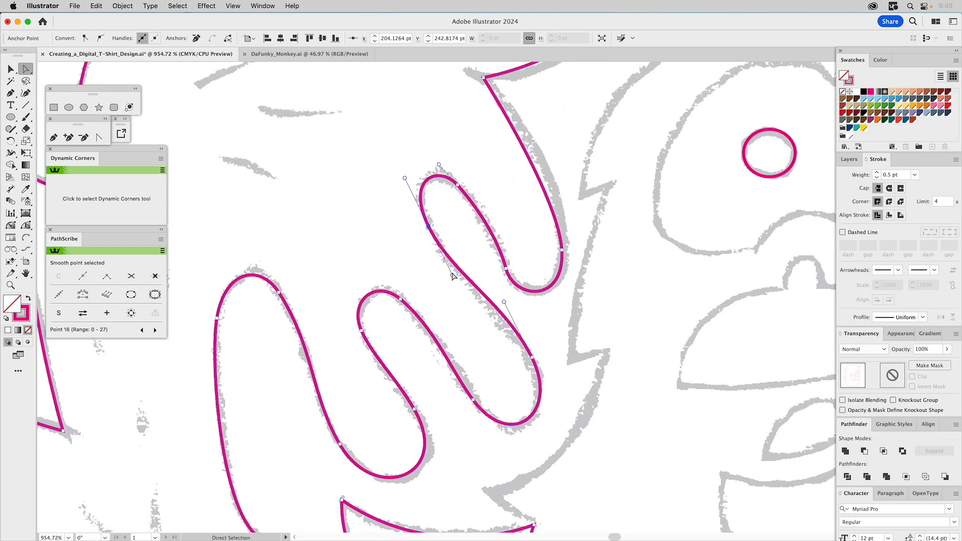
{"action": "left_click_drag", "start_coordinate": [453, 277], "coordinate": [458, 286]}
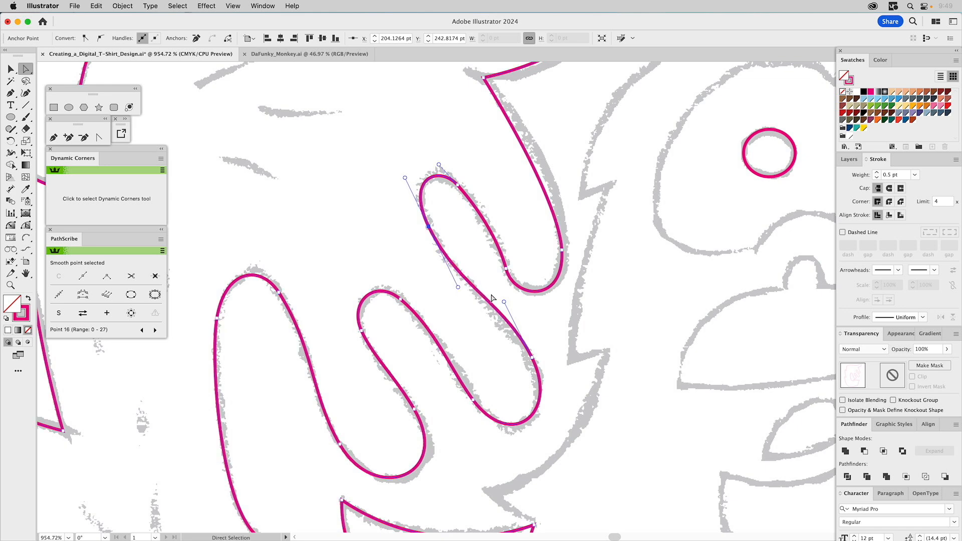
- Adjust the curve handles along the uppermost finger's inner edge and at the start of its rounded tip
{"action": "left_click", "coordinate": [505, 268]}
{"action": "left_click_drag", "start_coordinate": [498, 239], "coordinate": [495, 236]}
{"action": "left_click", "coordinate": [493, 239]}
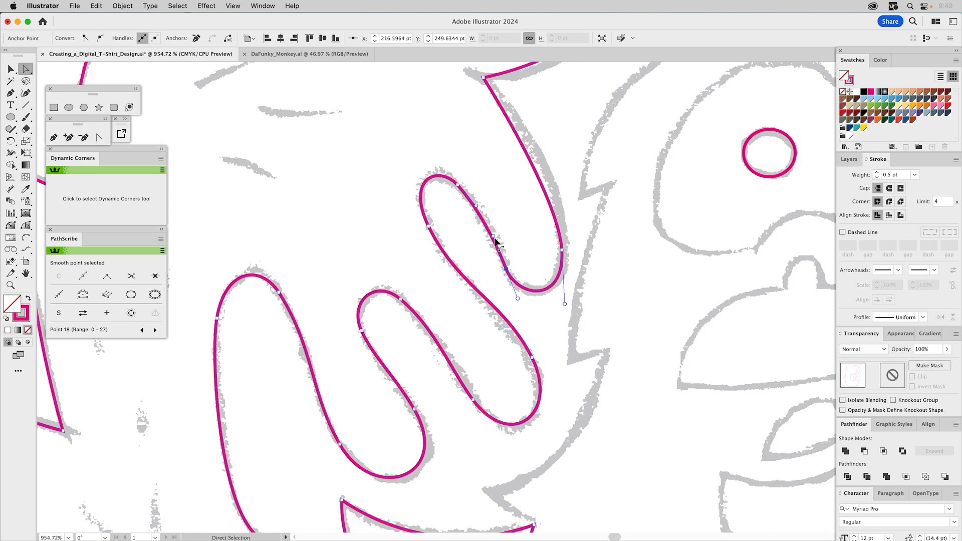
{"action": "left_click_drag", "start_coordinate": [518, 299], "coordinate": [519, 304]}
{"action": "left_click", "coordinate": [477, 210]}
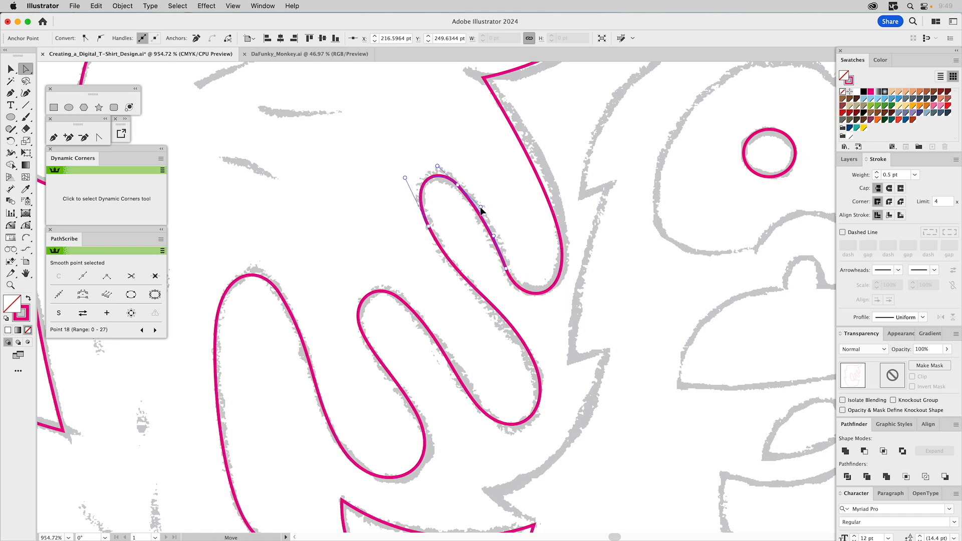
{"action": "left_click_drag", "start_coordinate": [480, 207], "coordinate": [480, 207]}
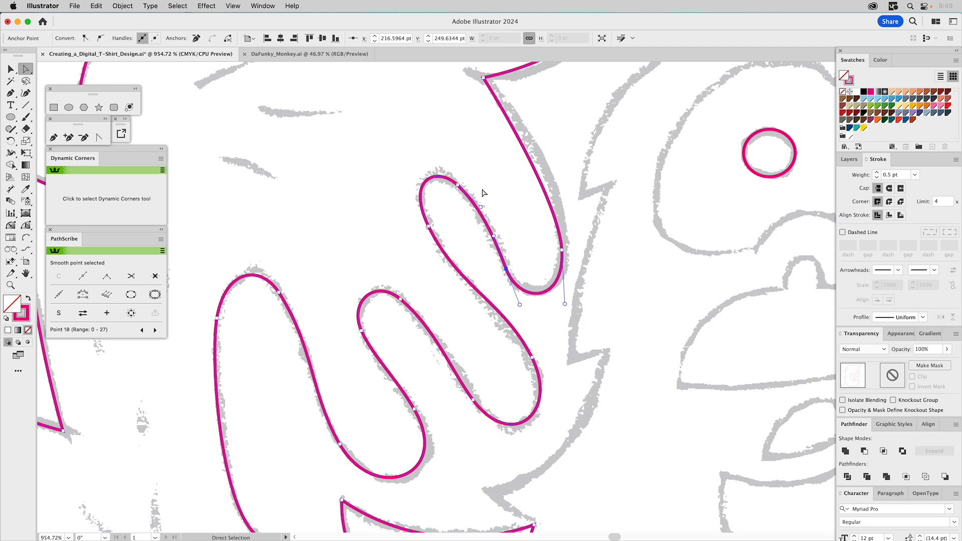
{"action": "left_click_drag", "start_coordinate": [493, 236], "coordinate": [491, 242]}
{"action": "left_click_drag", "start_coordinate": [526, 304], "coordinate": [525, 306]}
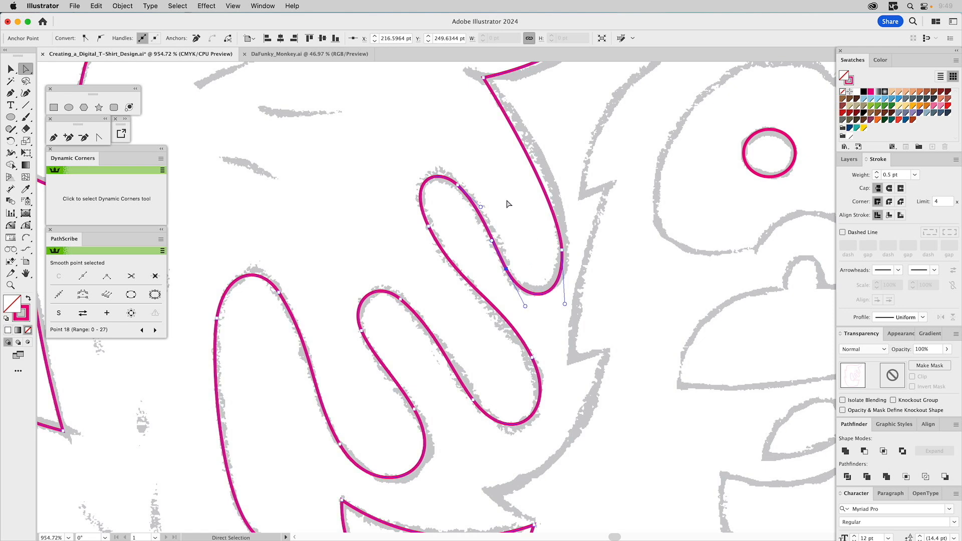
- Move the anchor on the uppermost finger's outer side outward and adjust both its handles to follow the sketch
{"action": "left_click_drag", "start_coordinate": [506, 198], "coordinate": [472, 282]}
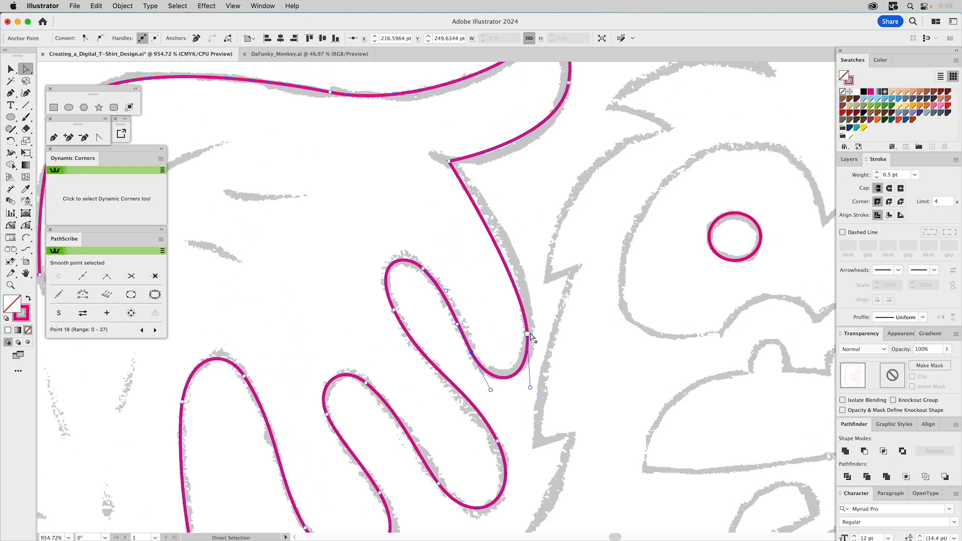
{"action": "left_click_drag", "start_coordinate": [529, 334], "coordinate": [532, 331]}
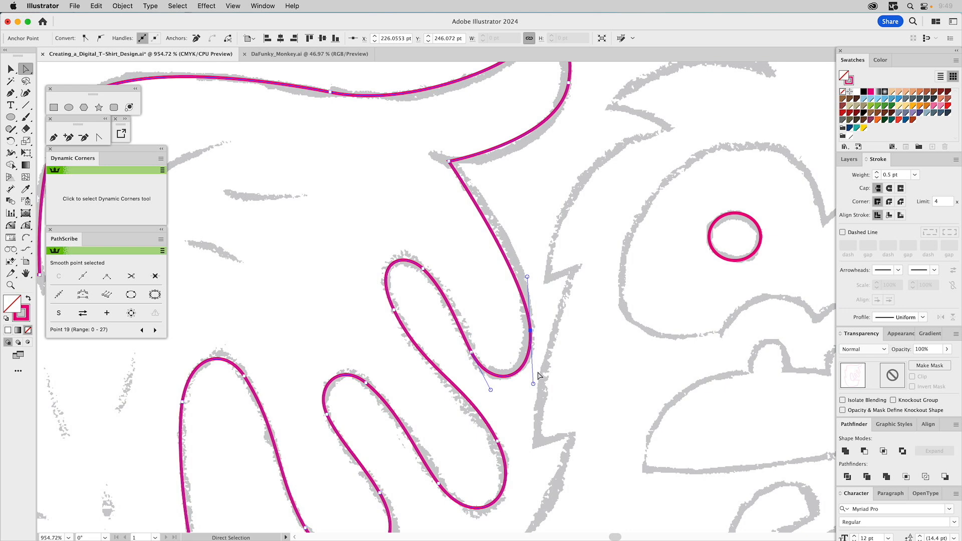
{"action": "left_click_drag", "start_coordinate": [533, 382], "coordinate": [535, 387]}
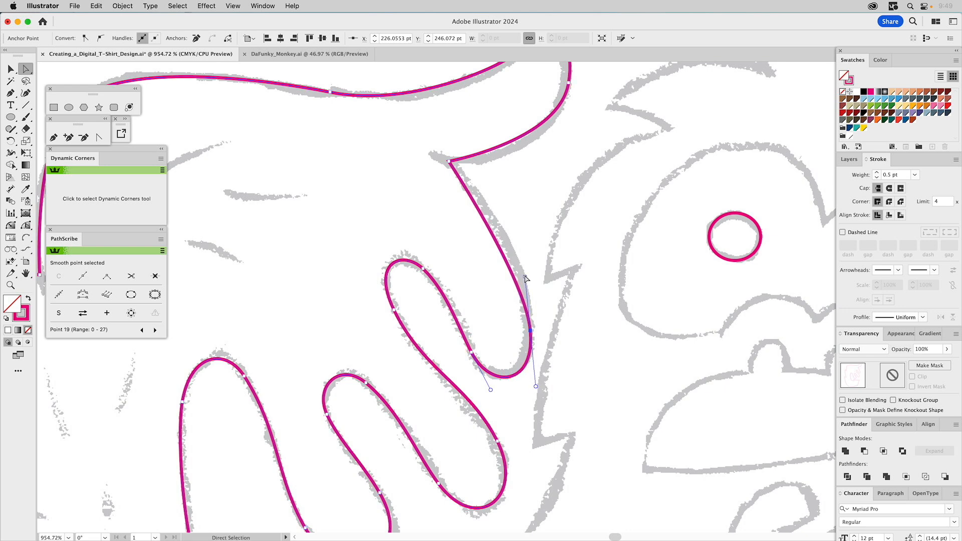
{"action": "left_click_drag", "start_coordinate": [525, 276], "coordinate": [522, 233]}
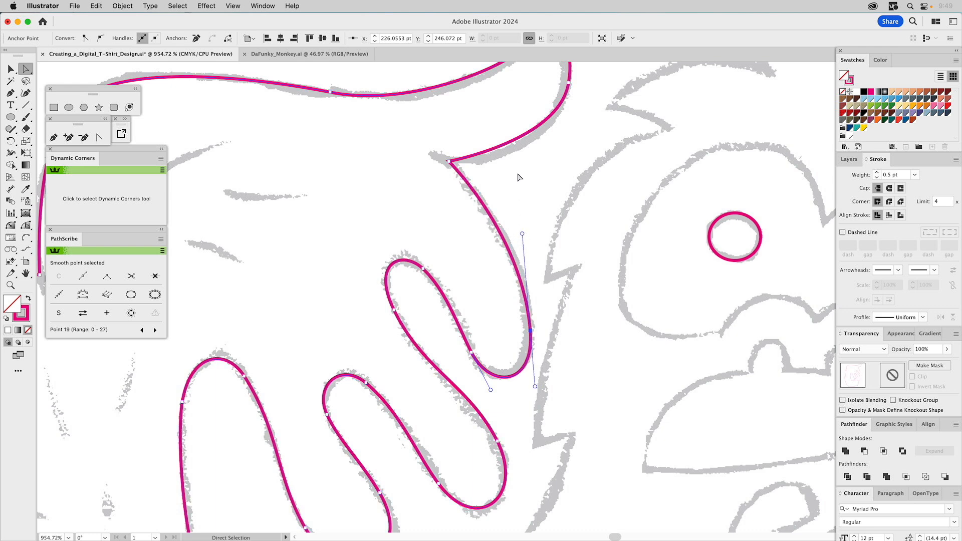
- Reposition the thumb's outer anchor slightly inward and adjust its handles to fit the sketched curve
{"action": "left_click_drag", "start_coordinate": [527, 186], "coordinate": [514, 295]}
{"action": "left_click_drag", "start_coordinate": [497, 224], "coordinate": [532, 281]}
{"action": "left_click_drag", "start_coordinate": [545, 248], "coordinate": [545, 265]}
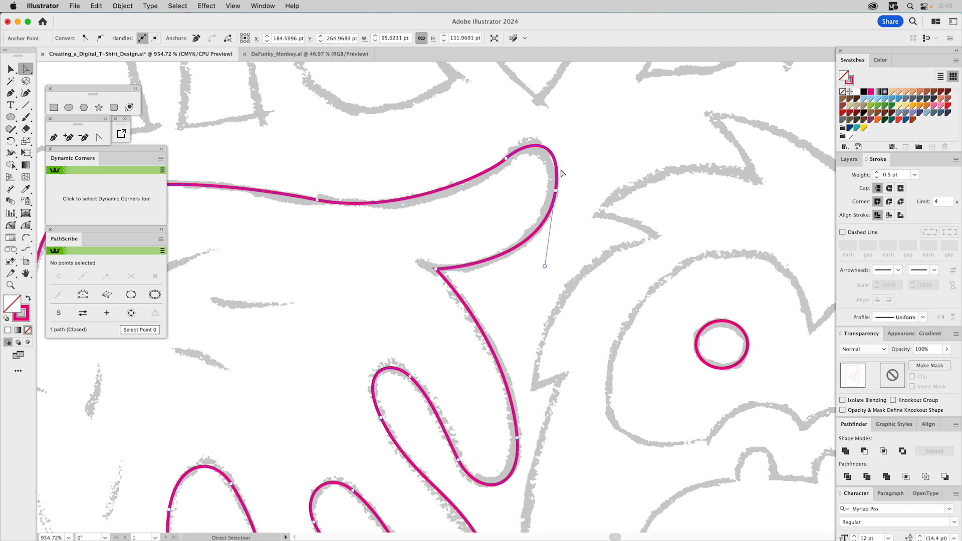
{"action": "left_click", "coordinate": [555, 191]}
{"action": "left_click_drag", "start_coordinate": [556, 191], "coordinate": [553, 190]}
{"action": "left_click_drag", "start_coordinate": [561, 133], "coordinate": [560, 149]}
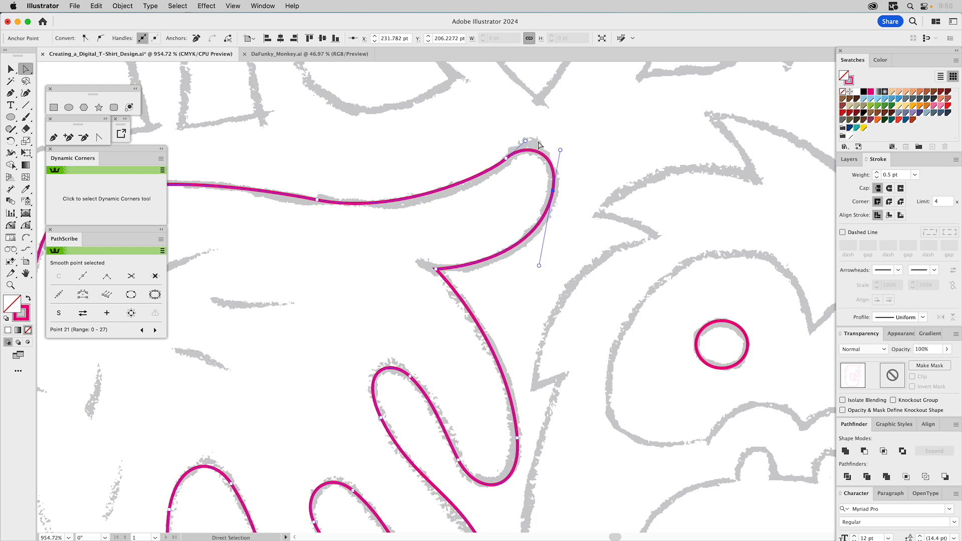
- Adjust the handles of the anchor behind the thumb's tip to shape the rounded tip and the adjoining upper edge
{"action": "left_click_drag", "start_coordinate": [529, 135], "coordinate": [494, 175]}
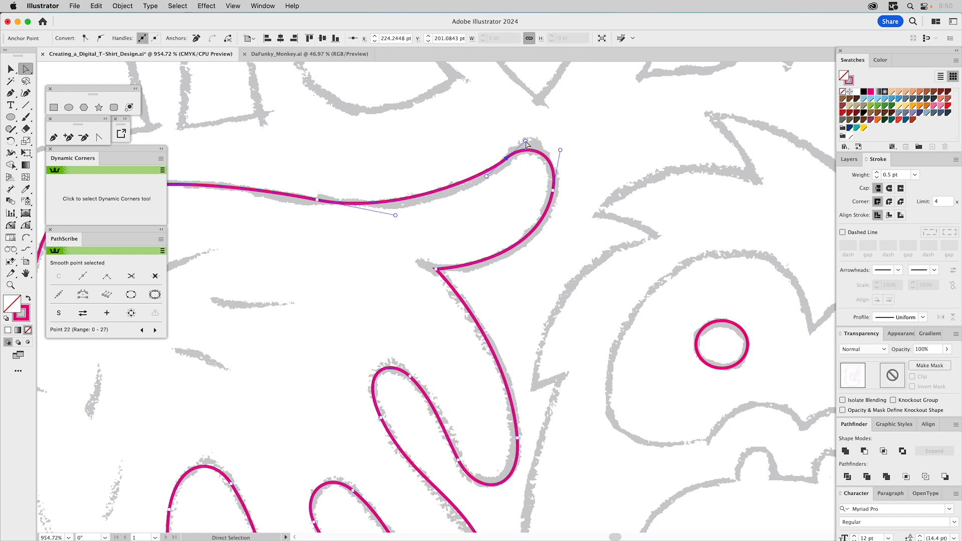
{"action": "left_click_drag", "start_coordinate": [534, 130], "coordinate": [533, 131]}
{"action": "left_click_drag", "start_coordinate": [487, 178], "coordinate": [475, 186]}
{"action": "left_click_drag", "start_coordinate": [506, 159], "coordinate": [534, 131]}
- Smooth the curve along the back of the hand by adjusting the handles of its middle and wrist-side anchors
{"action": "left_click_drag", "start_coordinate": [491, 222], "coordinate": [537, 274]}
{"action": "key", "text": "space"}
{"action": "left_click_drag", "start_coordinate": [495, 242], "coordinate": [669, 240]}
{"action": "left_click", "coordinate": [498, 199]}
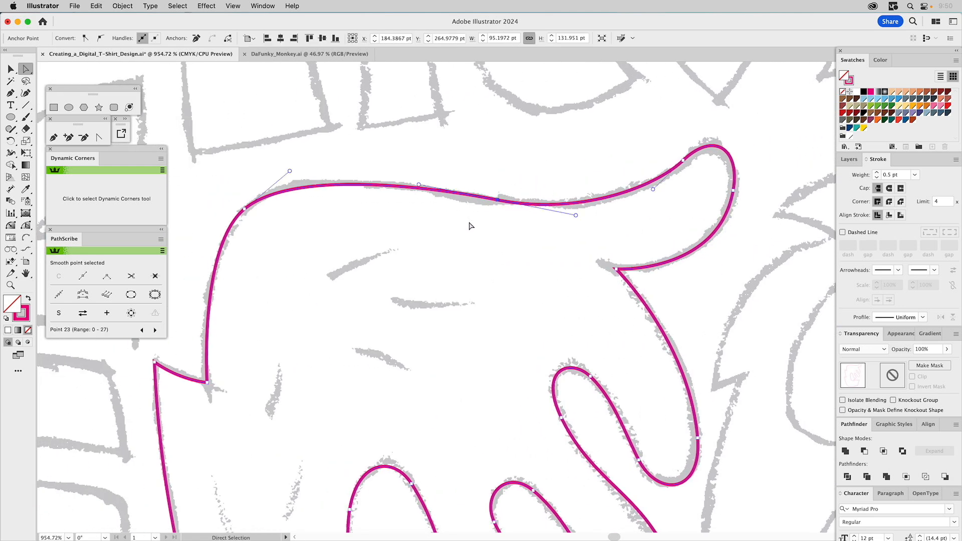
{"action": "left_click_drag", "start_coordinate": [289, 171], "coordinate": [294, 162]}
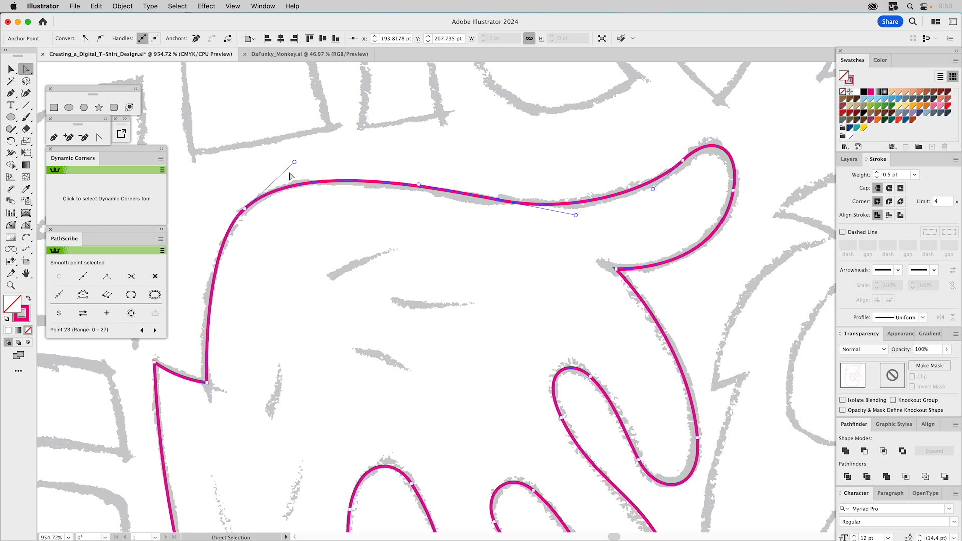
{"action": "left_click", "coordinate": [244, 209]}
{"action": "left_click_drag", "start_coordinate": [201, 251], "coordinate": [193, 256]}
- Examine the whole hand and arm outline against the sketch, checking the anchor points around the upper finger gap
{"action": "left_click", "coordinate": [10, 285]}
{"action": "left_click", "coordinate": [376, 320], "text": "alt"}
{"action": "left_click", "coordinate": [391, 319], "text": "alt"}
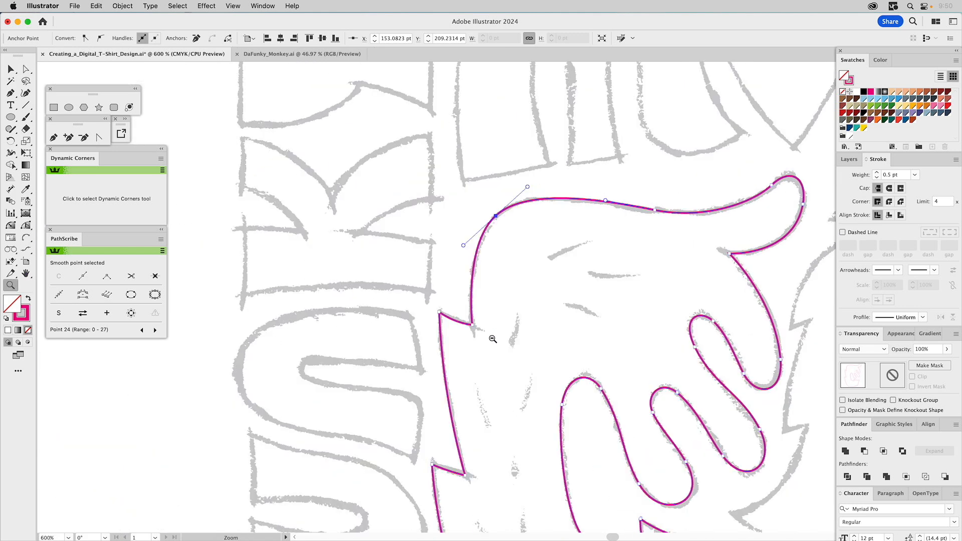
{"action": "left_click", "coordinate": [511, 338], "text": "alt"}
{"action": "left_click", "coordinate": [562, 298], "text": "super"}
{"action": "key", "text": "space"}
{"action": "left_click_drag", "start_coordinate": [596, 272], "coordinate": [447, 216]}
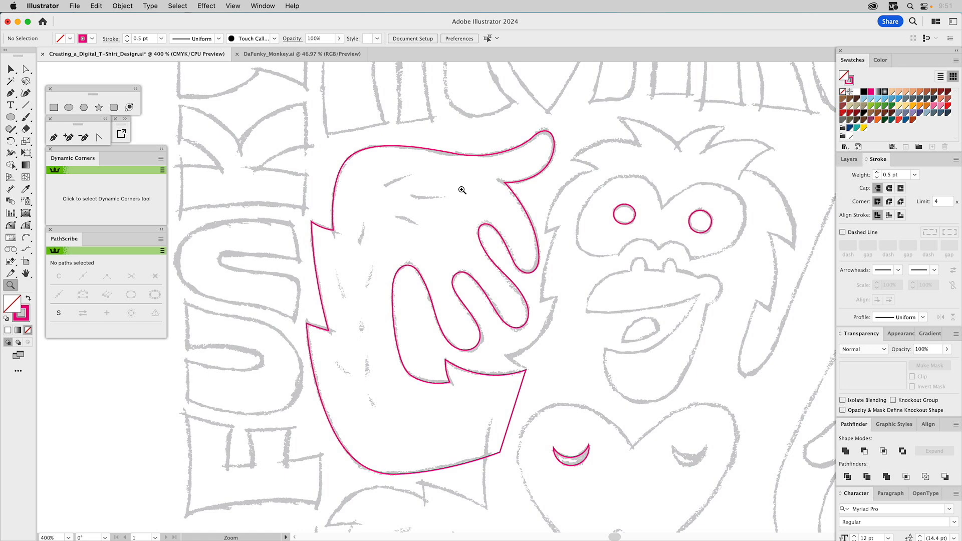
{"action": "key", "text": "a"}
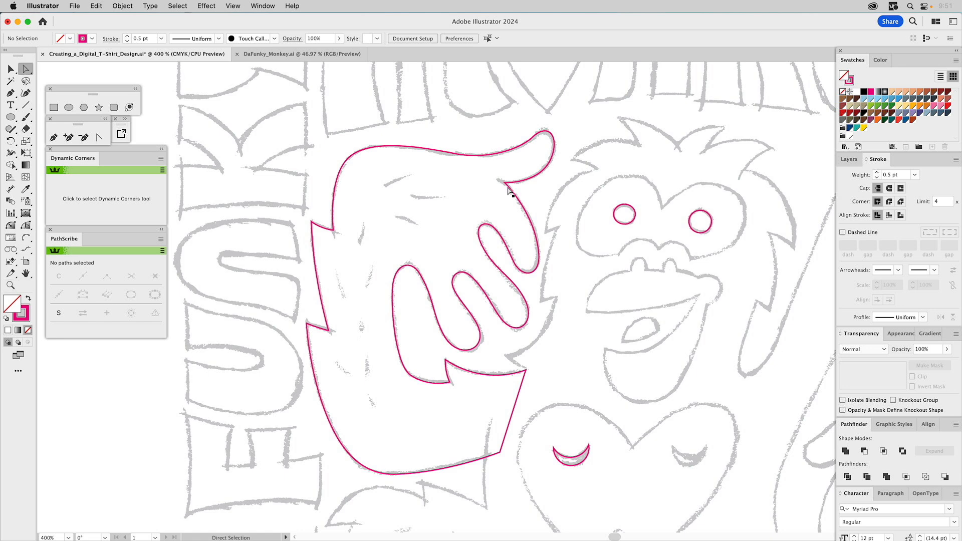
{"action": "left_click_drag", "start_coordinate": [495, 214], "coordinate": [472, 266]}
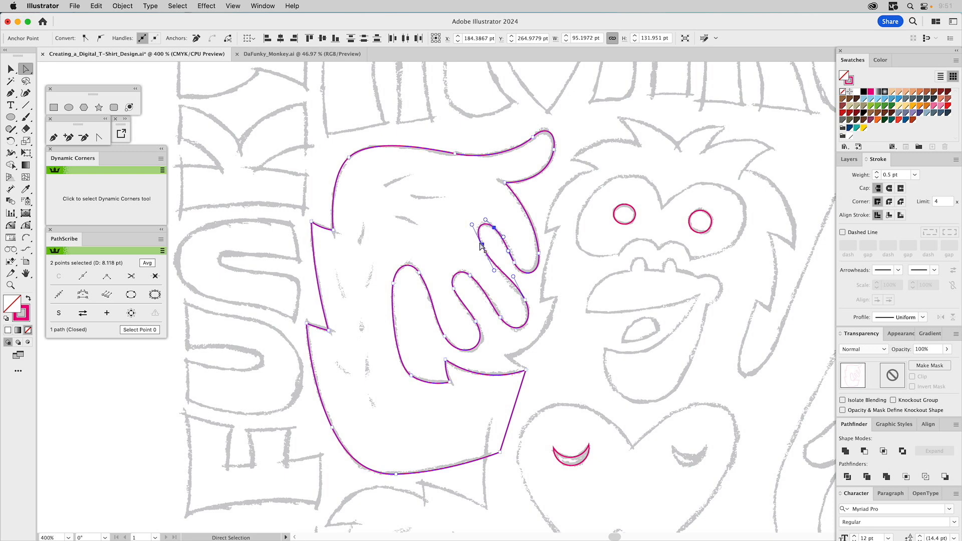
{"action": "left_click", "coordinate": [570, 200]}
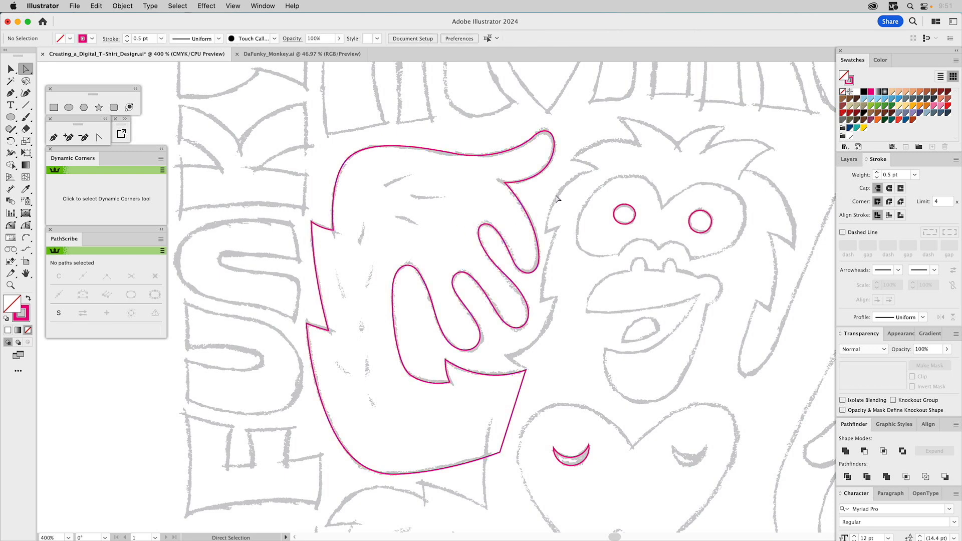
- Hide the Build Head layer and show the All Body Shapes layer, framing the full monkey figure
{"action": "key", "text": "super+0"}
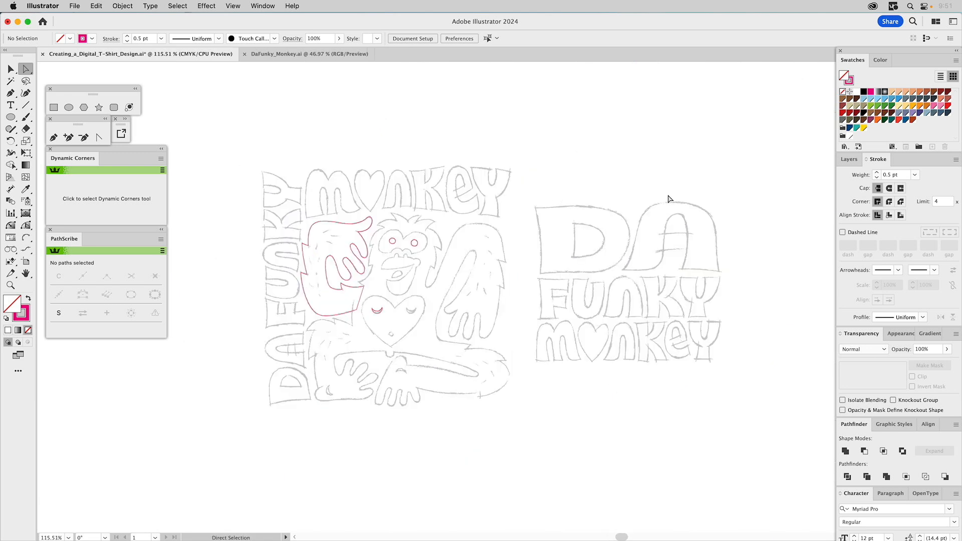
{"action": "left_click", "coordinate": [845, 160]}
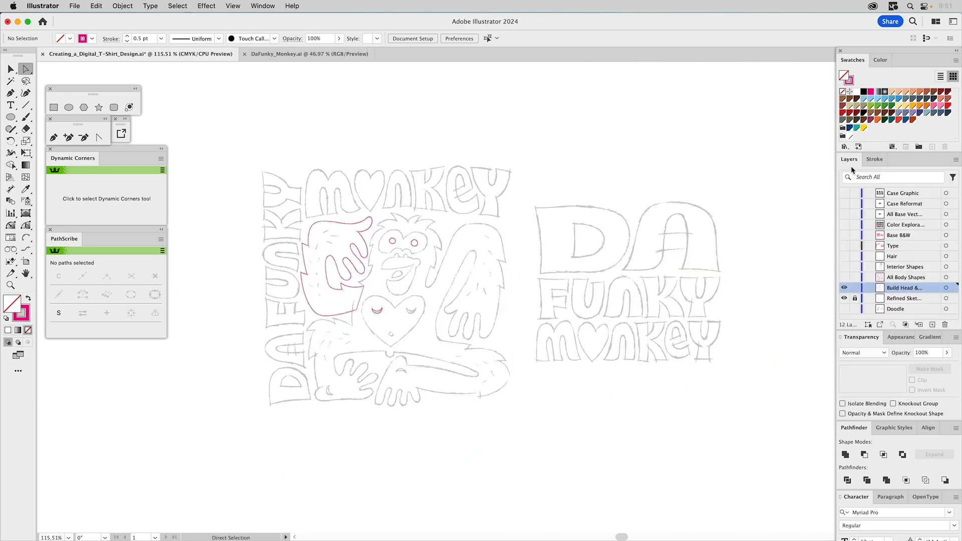
{"action": "left_click", "coordinate": [844, 288]}
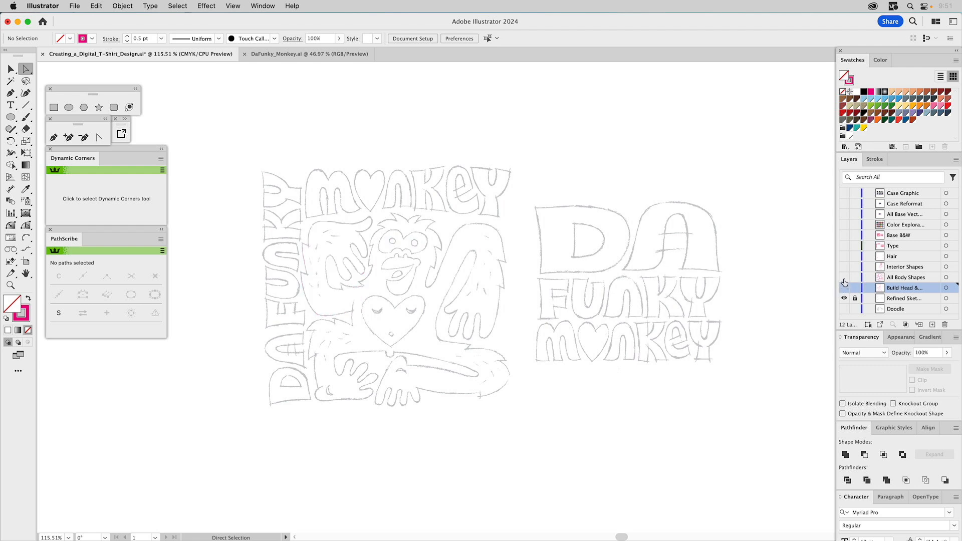
{"action": "left_click", "coordinate": [843, 278]}
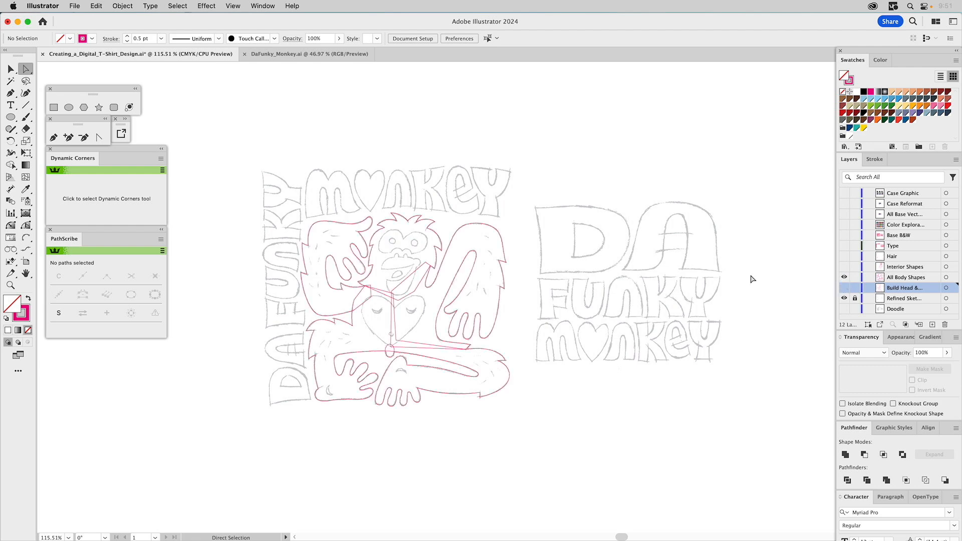
{"action": "key", "text": "z"}
{"action": "left_click_drag", "start_coordinate": [270, 203], "coordinate": [586, 434]}
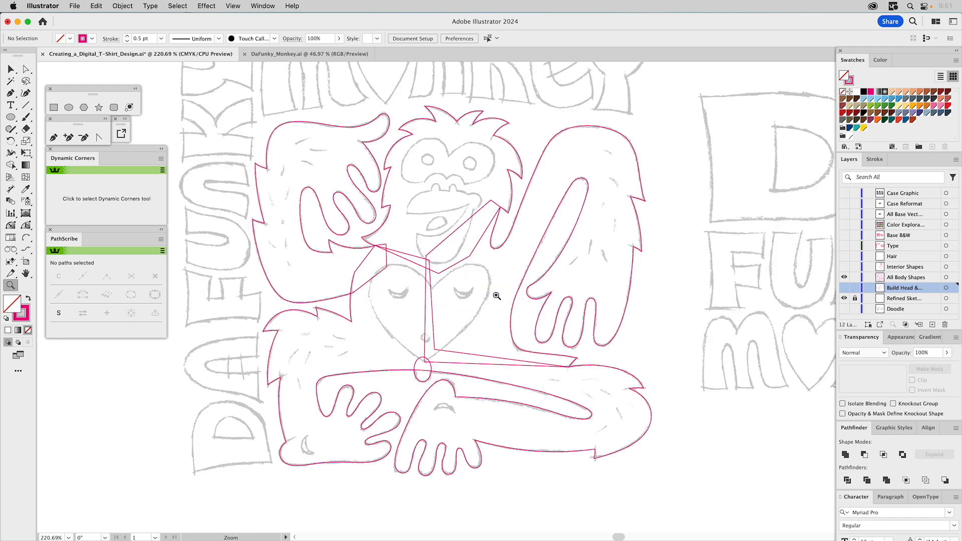
{"action": "key", "text": "v"}
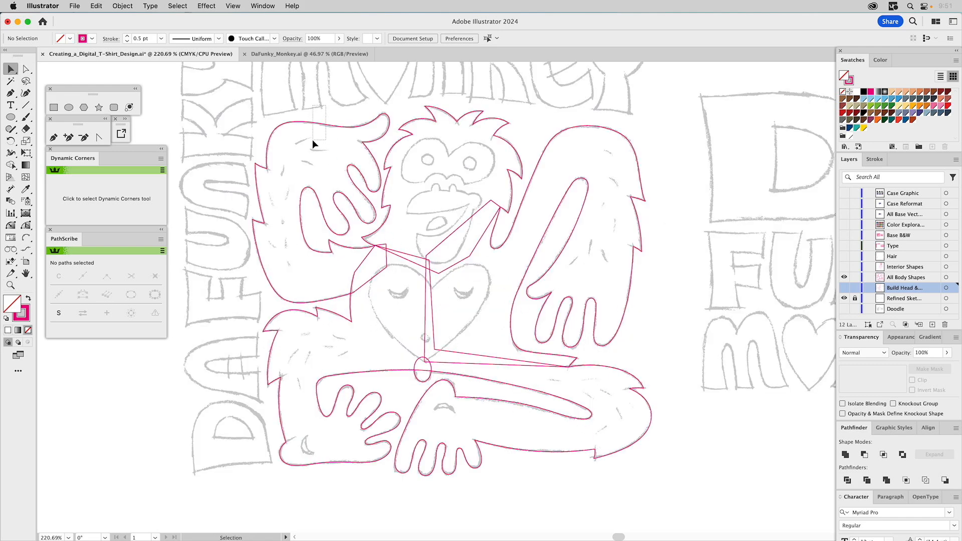
- Select all the overlapping head, arm, leg and belly-button body shapes and unite them into a single outline
{"action": "left_click_drag", "start_coordinate": [312, 140], "coordinate": [314, 142]}
{"action": "left_click", "coordinate": [513, 144]}
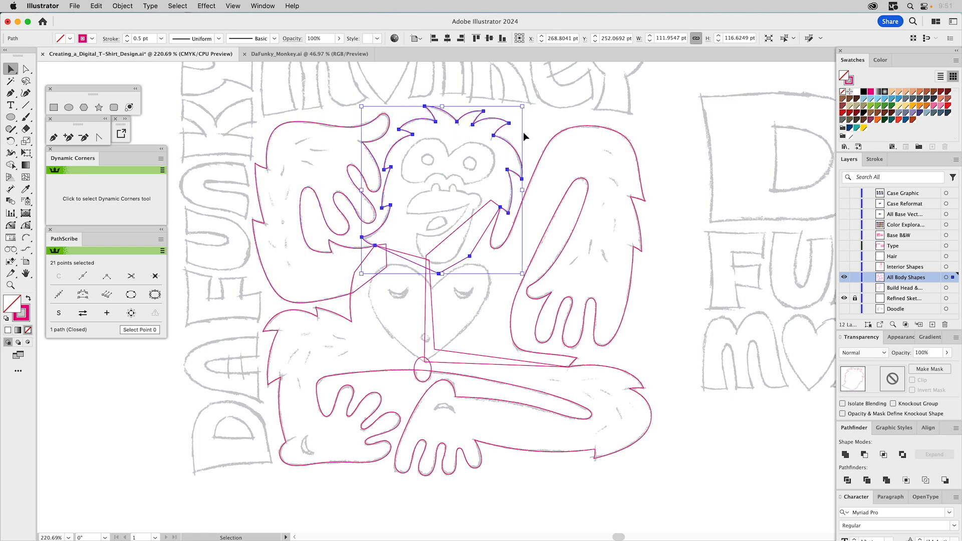
{"action": "left_click", "coordinate": [589, 173]}
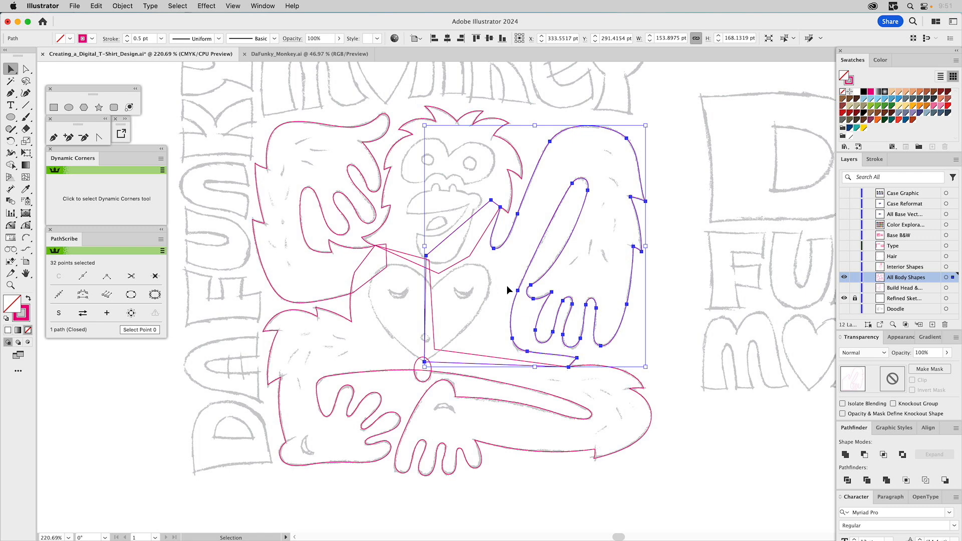
{"action": "left_click_drag", "start_coordinate": [601, 398], "coordinate": [565, 434]}
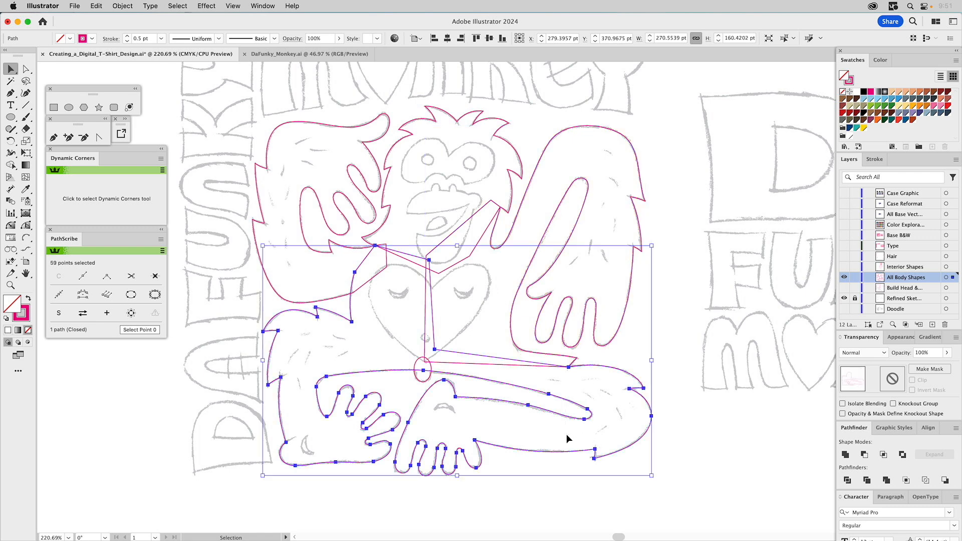
{"action": "left_click", "coordinate": [469, 314]}
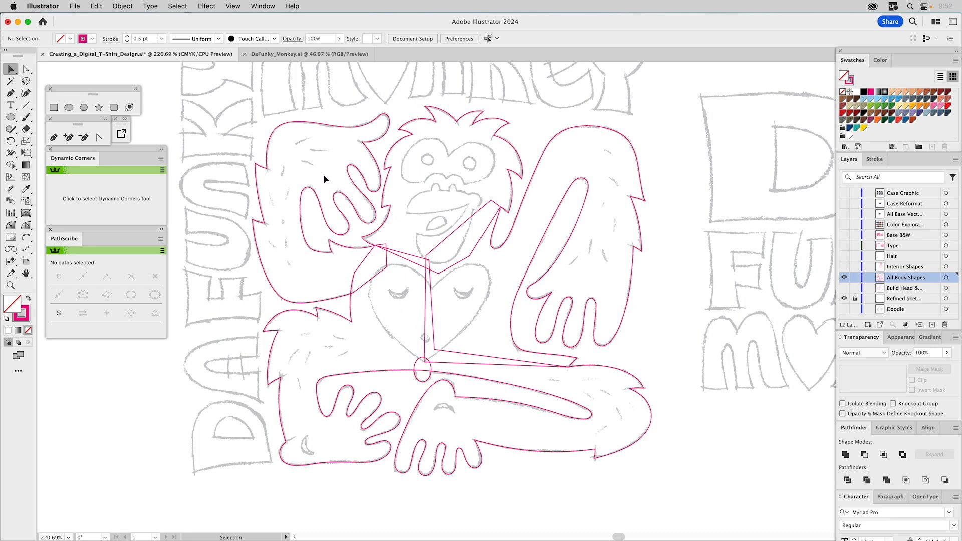
{"action": "key", "text": "super+a"}
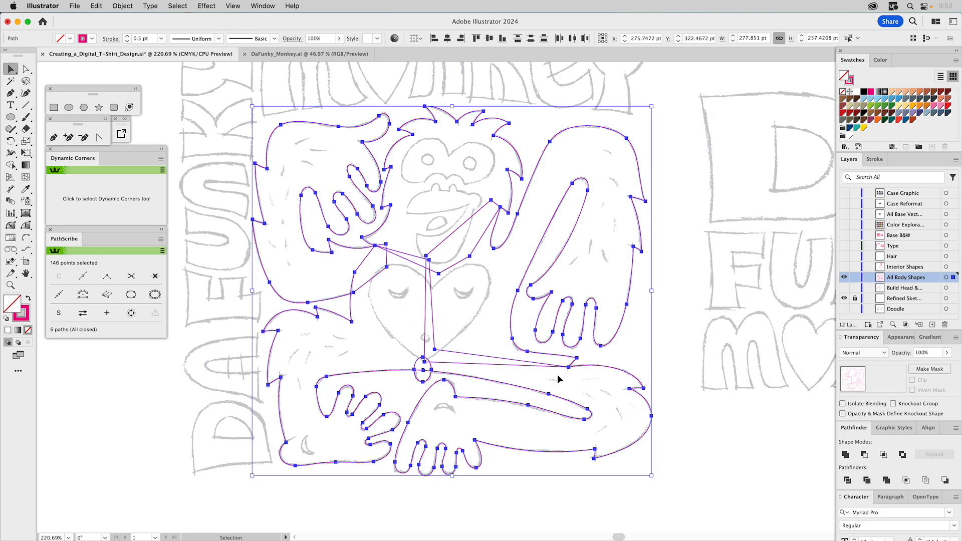
{"action": "left_click", "coordinate": [845, 455]}
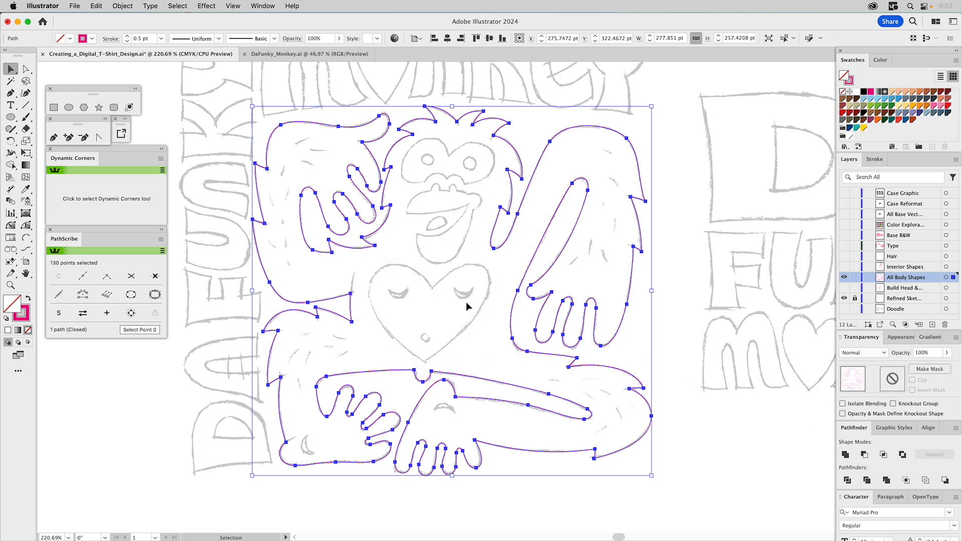
{"action": "left_click", "coordinate": [452, 296]}
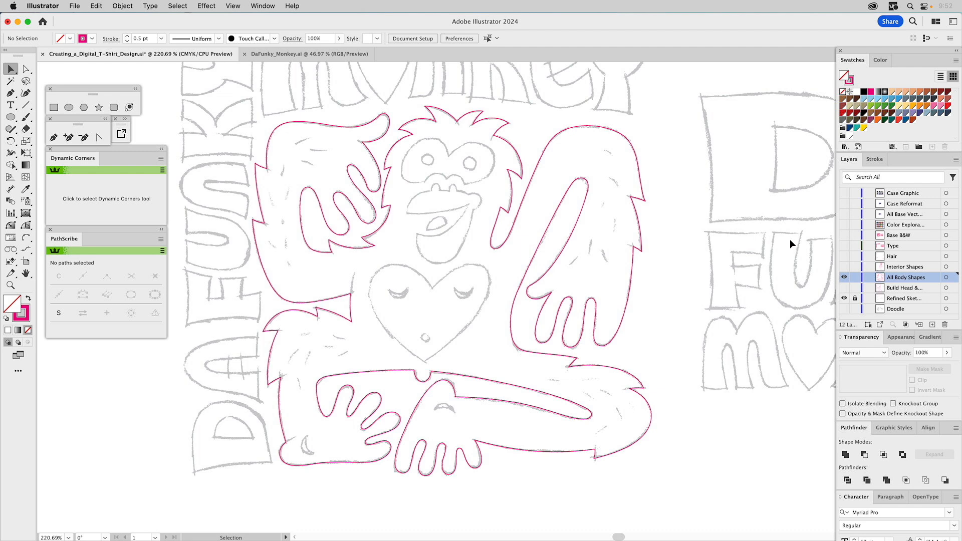
- Show the Interior Shapes layer and unite the two large overlapping ellipses around the nostrils into one shape
{"action": "left_click", "coordinate": [844, 267]}
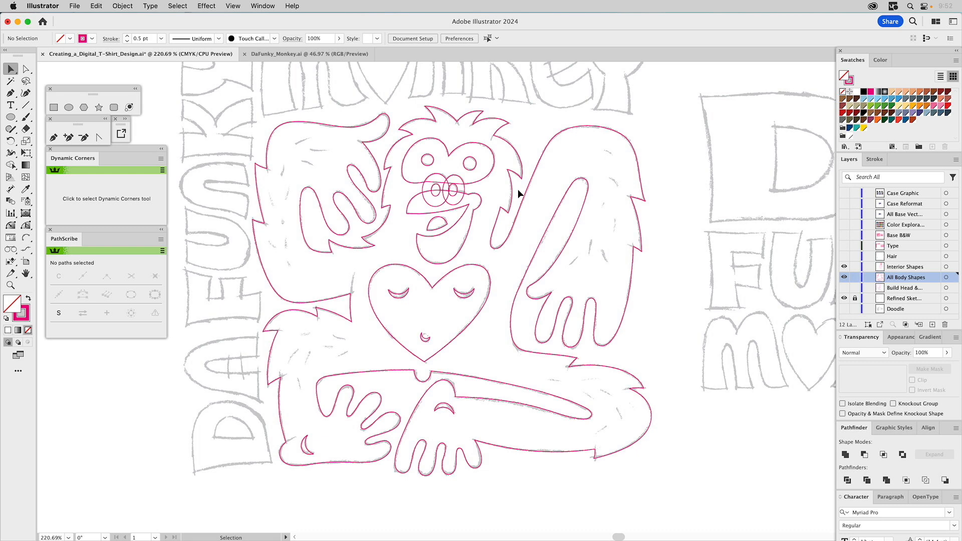
{"action": "left_click", "coordinate": [10, 284]}
{"action": "left_click_drag", "start_coordinate": [362, 124], "coordinate": [535, 284]}
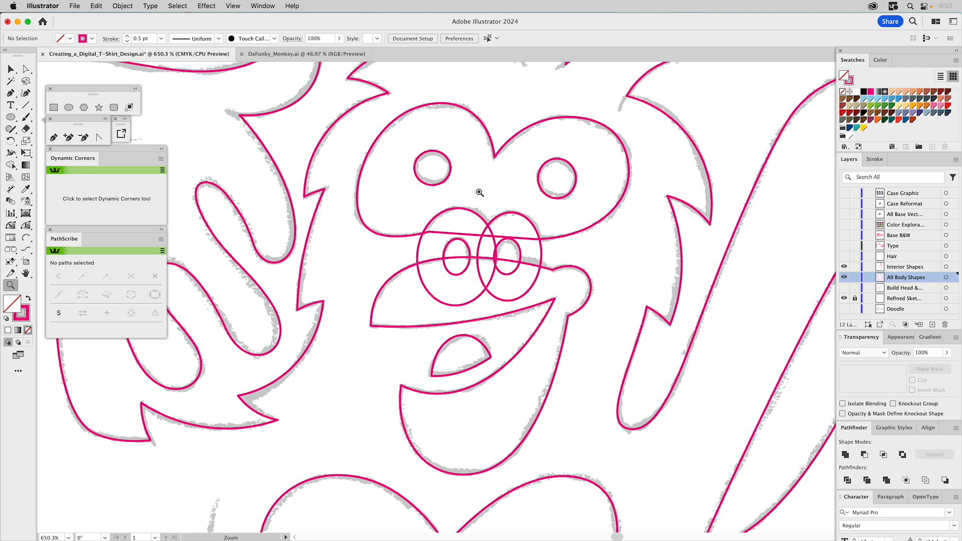
{"action": "key", "text": "v"}
{"action": "left_click", "coordinate": [457, 210]}
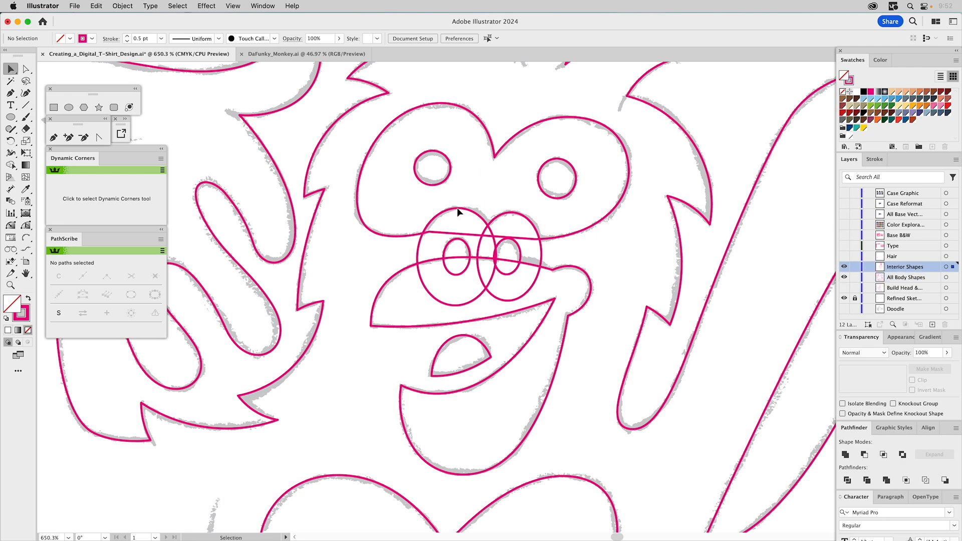
{"action": "left_click", "coordinate": [522, 220], "text": "shift"}
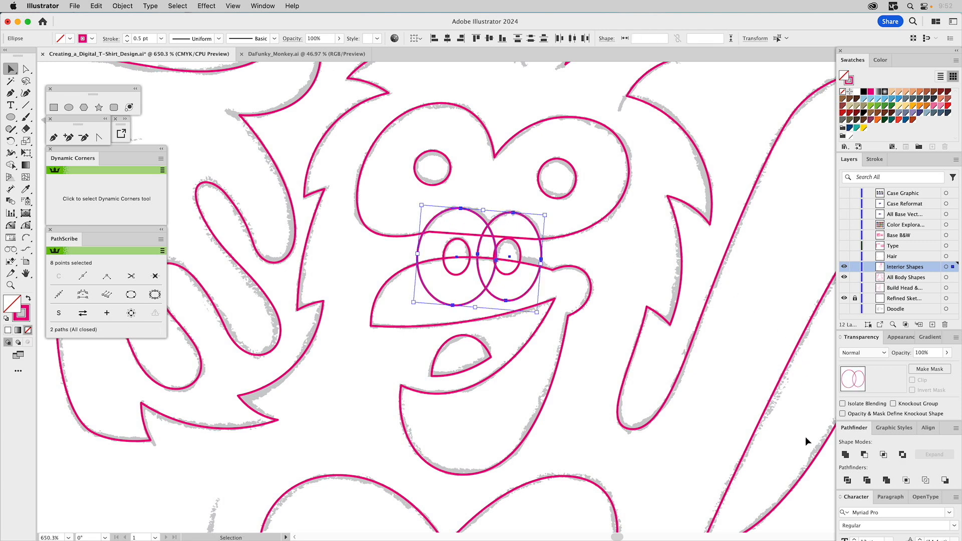
{"action": "left_click", "coordinate": [845, 455]}
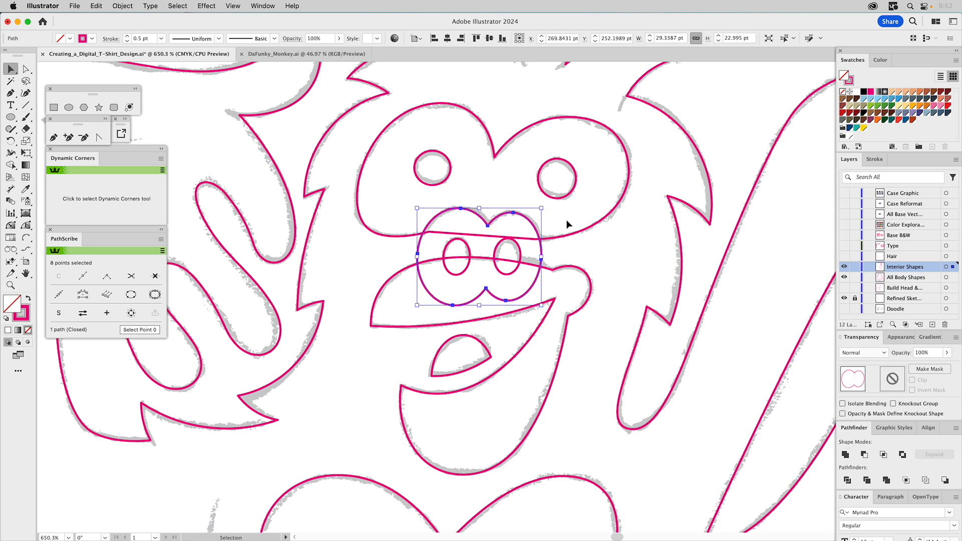
- Fill the united nose shape with teal and subtract it from the eye-mask shape
{"action": "left_click", "coordinate": [857, 127]}
{"action": "left_click", "coordinate": [573, 232], "text": "shift"}
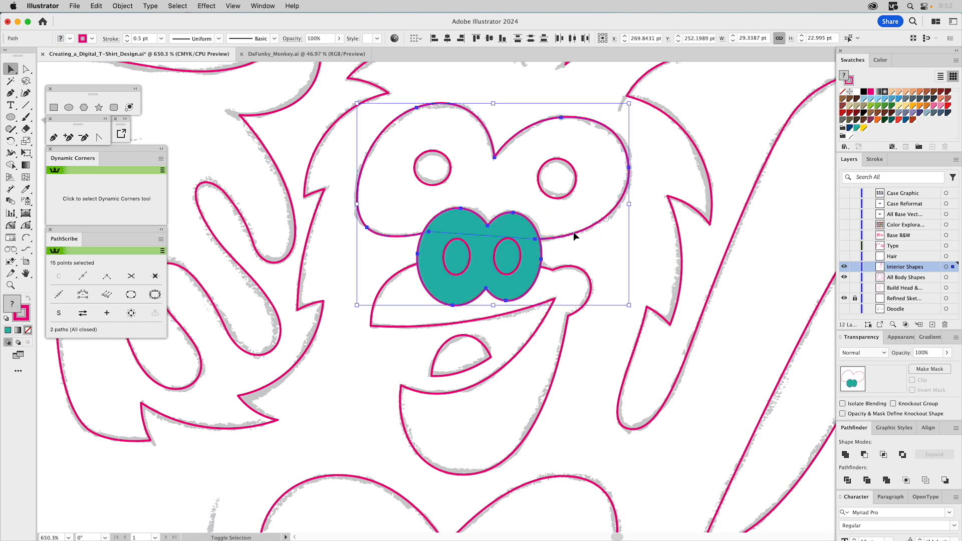
{"action": "left_click", "coordinate": [865, 454]}
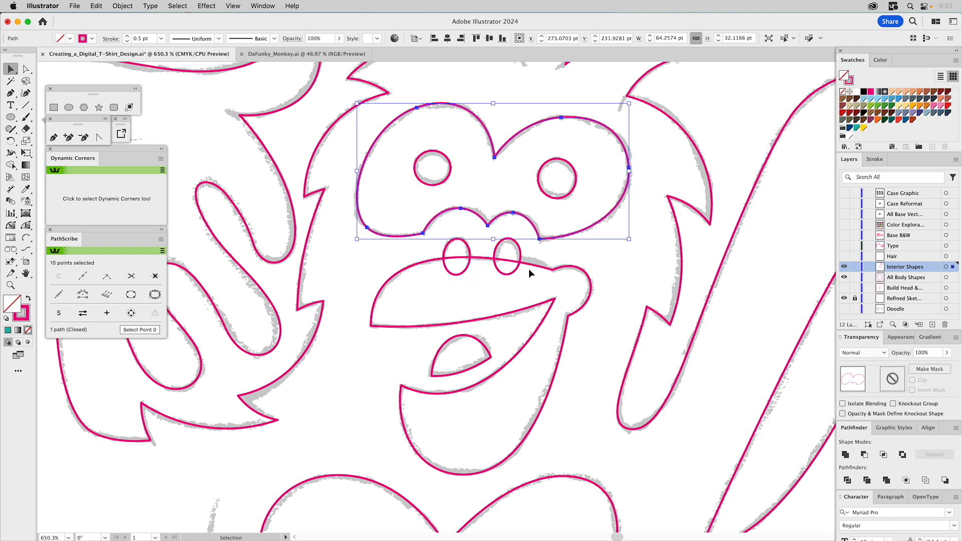
- Unite the two small nostril ellipses with the mouth shape
{"action": "left_click_drag", "start_coordinate": [530, 252], "coordinate": [419, 280]}
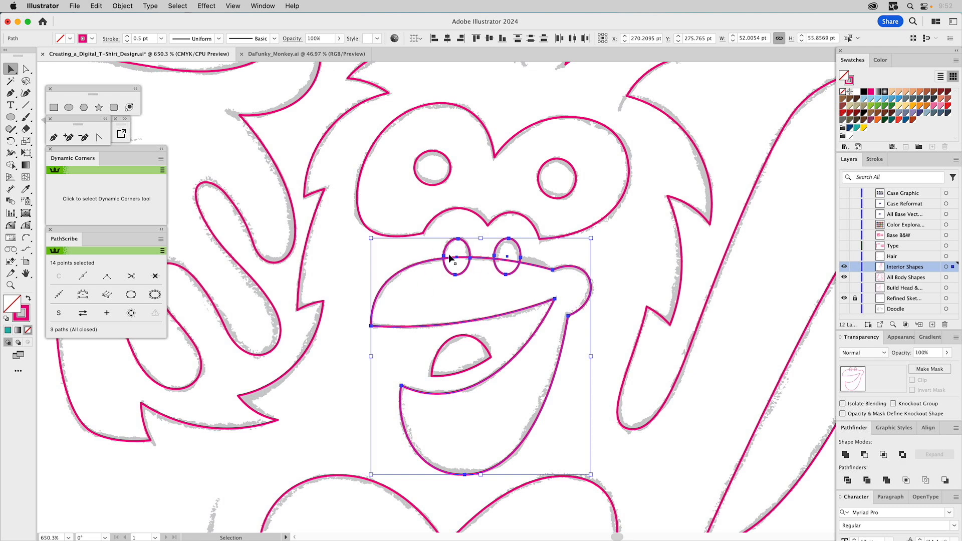
{"action": "left_click", "coordinate": [845, 454]}
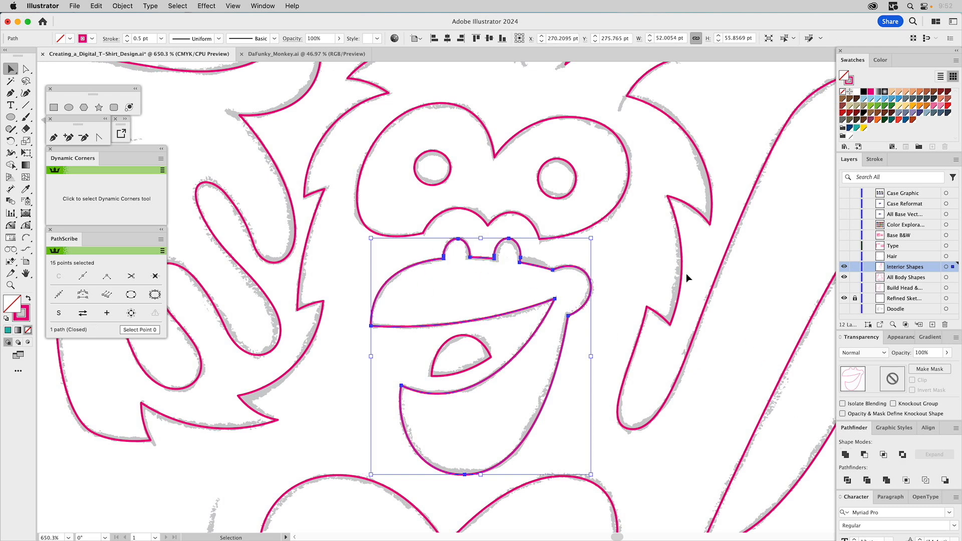
{"action": "left_click", "coordinate": [642, 249]}
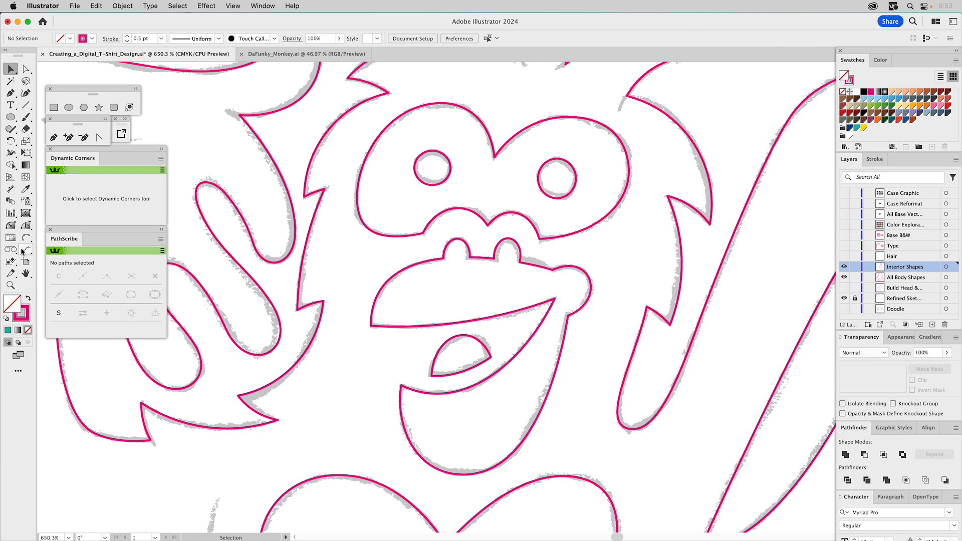
- Draw a flat closed two-point path about 15 pt long along the middle hair mark on the raised arm
{"action": "left_click", "coordinate": [11, 285]}
{"action": "left_click", "coordinate": [516, 303], "text": "alt"}
{"action": "left_click", "coordinate": [515, 303], "text": "alt"}
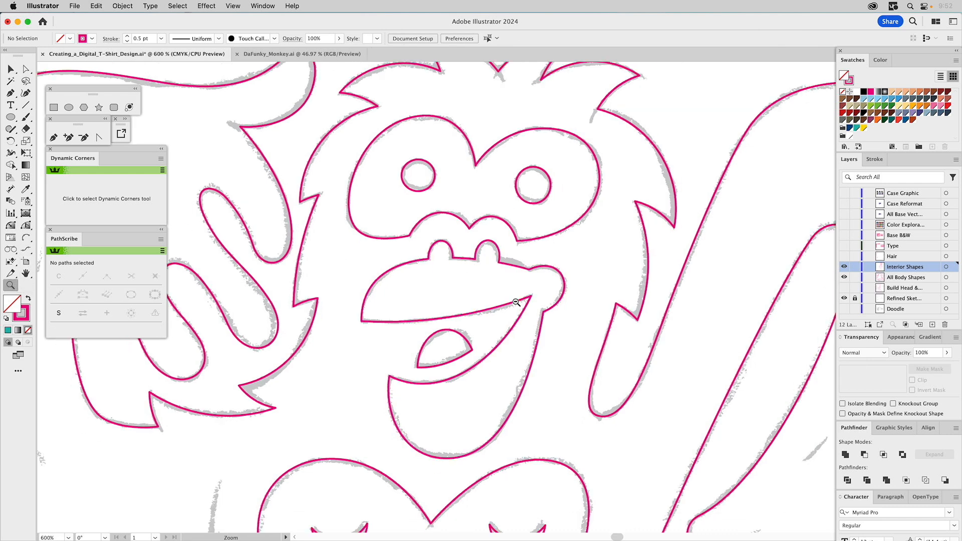
{"action": "left_click", "coordinate": [515, 303], "text": "alt"}
{"action": "left_click", "coordinate": [514, 302], "text": "alt"}
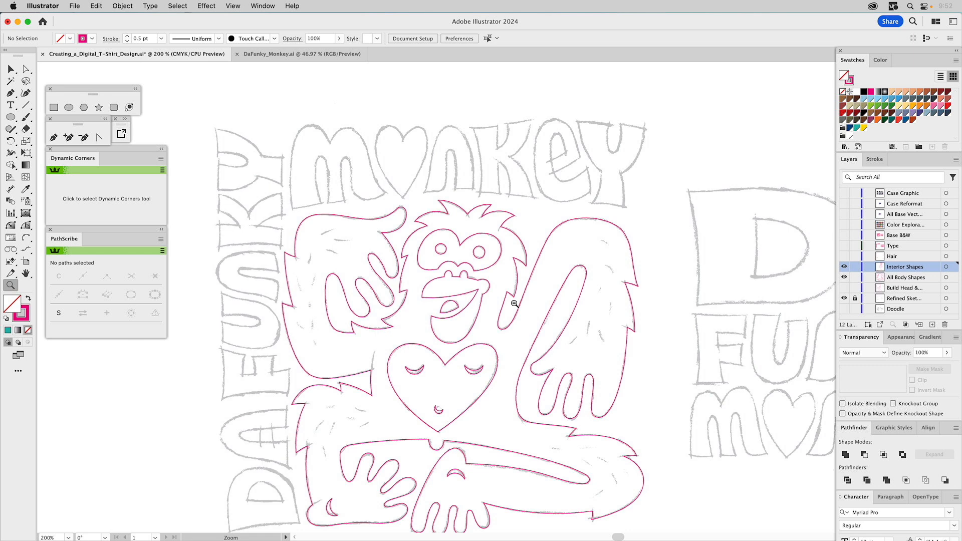
{"action": "scroll", "coordinate": [506, 271], "scroll_direction": "down", "scroll_amount": 3}
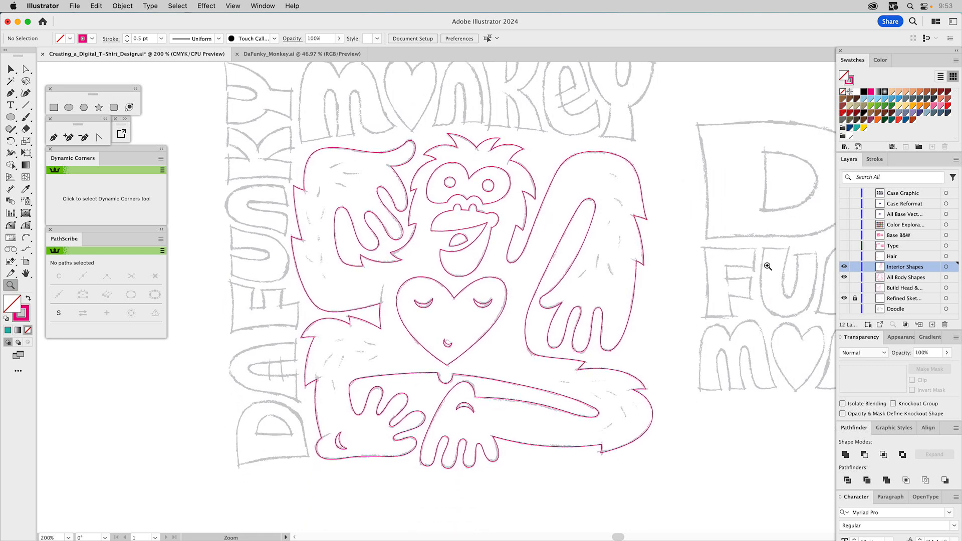
{"action": "left_click", "coordinate": [843, 265]}
{"action": "left_click_drag", "start_coordinate": [290, 134], "coordinate": [397, 221]}
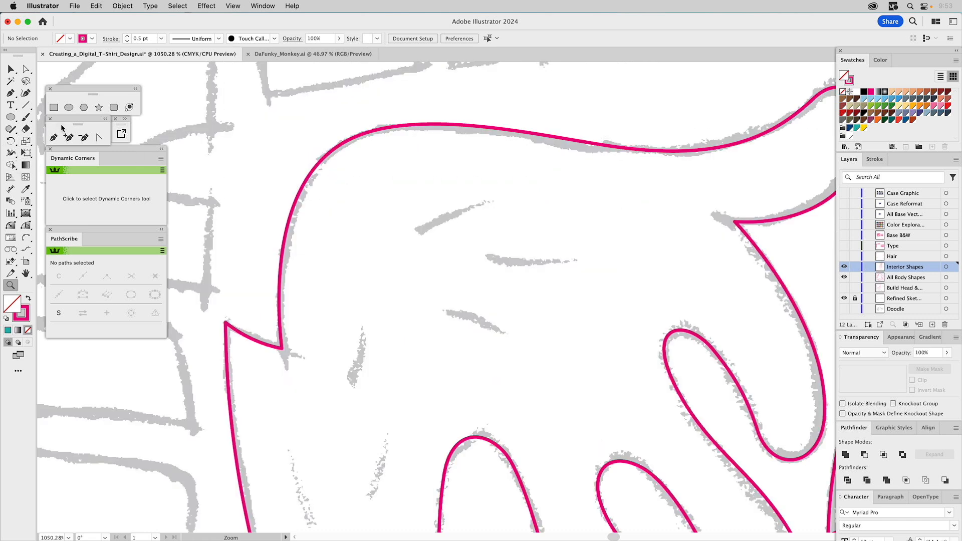
{"action": "left_click", "coordinate": [53, 138]}
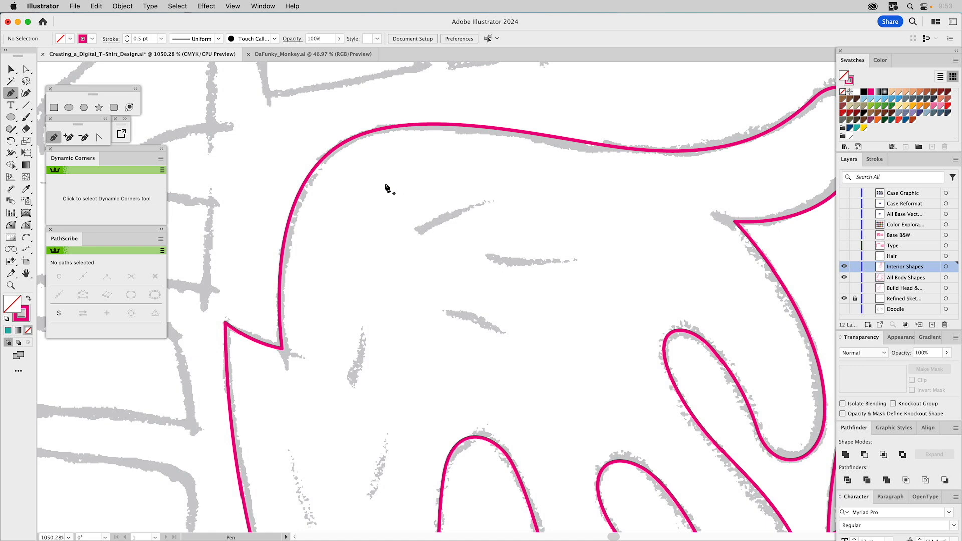
{"action": "left_click", "coordinate": [479, 255]}
{"action": "left_click", "coordinate": [581, 260]}
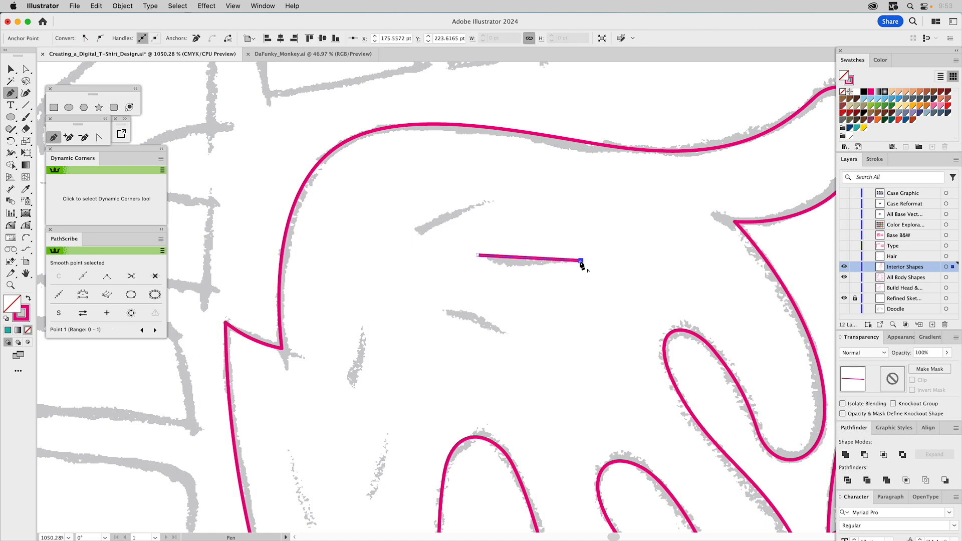
{"action": "left_click", "coordinate": [478, 256]}
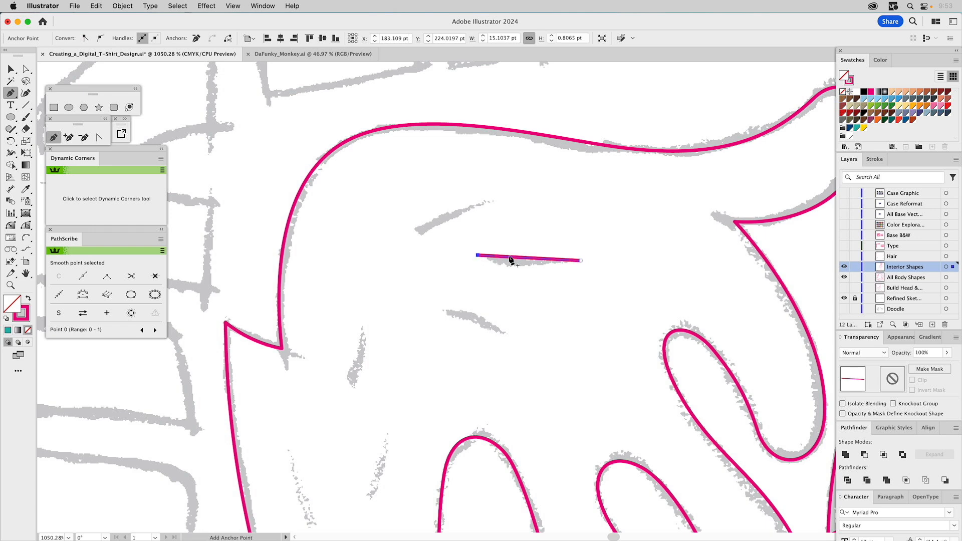
- Bend the flat hair path's segments downward with the Anchor Point tool into a thin crescent sliver
{"action": "key", "text": "a"}
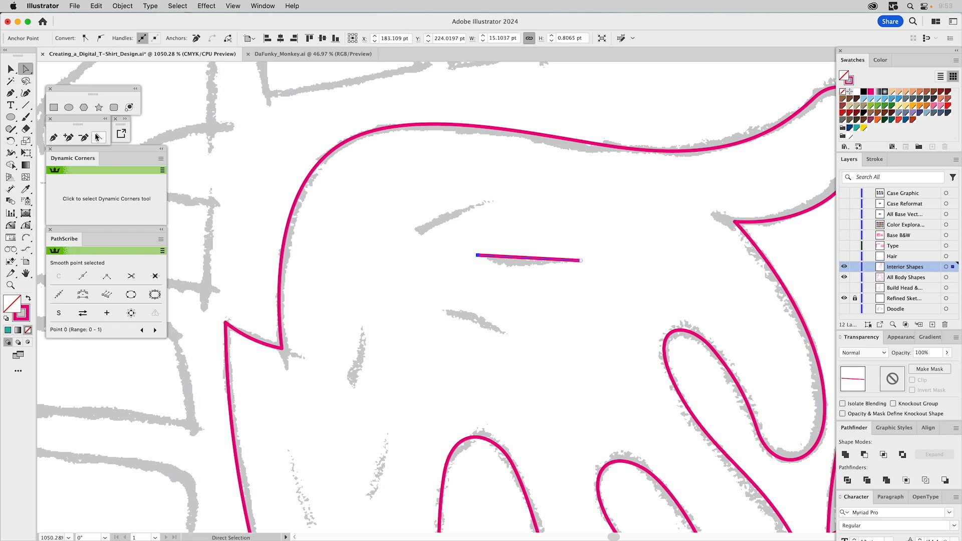
{"action": "left_click", "coordinate": [99, 138]}
{"action": "left_click_drag", "start_coordinate": [524, 260], "coordinate": [525, 272]}
{"action": "left_click", "coordinate": [532, 243], "text": "super"}
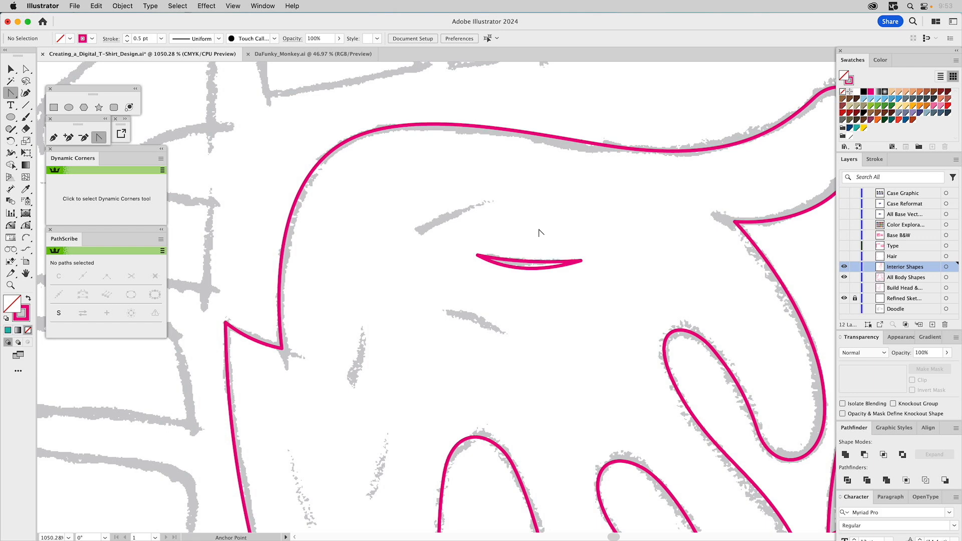
- Delete the crescent hair sliver from the raised arm
{"action": "key", "text": "v"}
{"action": "left_click_drag", "start_coordinate": [542, 237], "coordinate": [507, 300]}
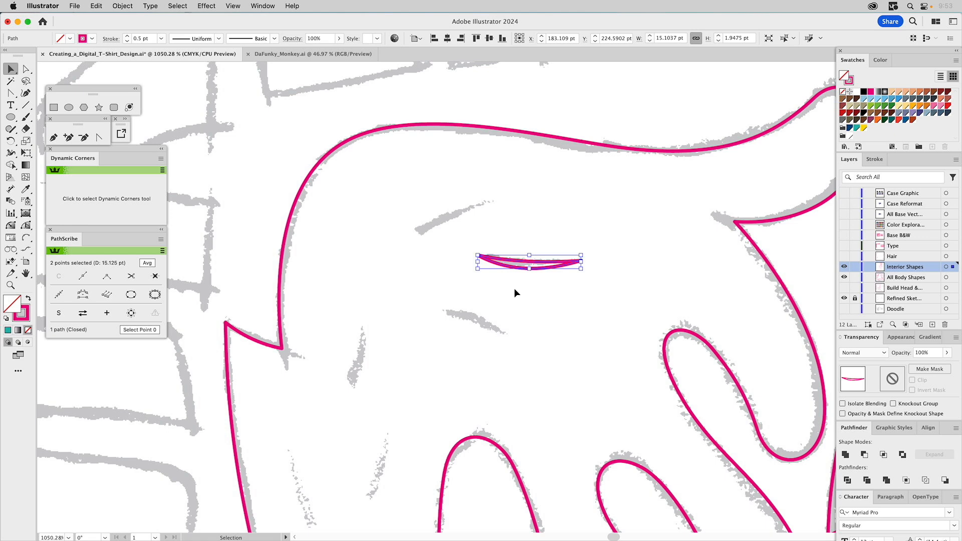
{"action": "key", "text": "Delete"}
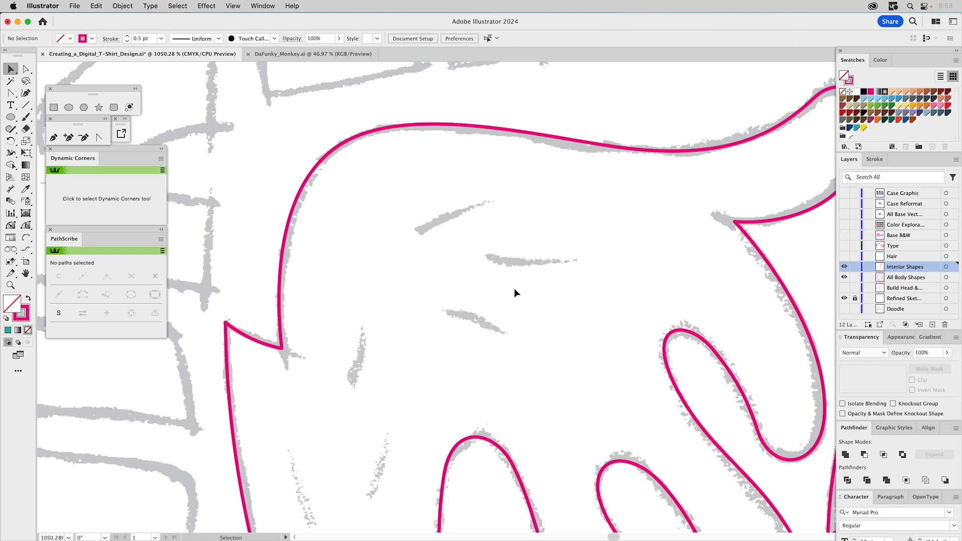
- Frame the full monkey figure and show the Hair layer together with the interior and body shapes
{"action": "key", "text": "super+0"}
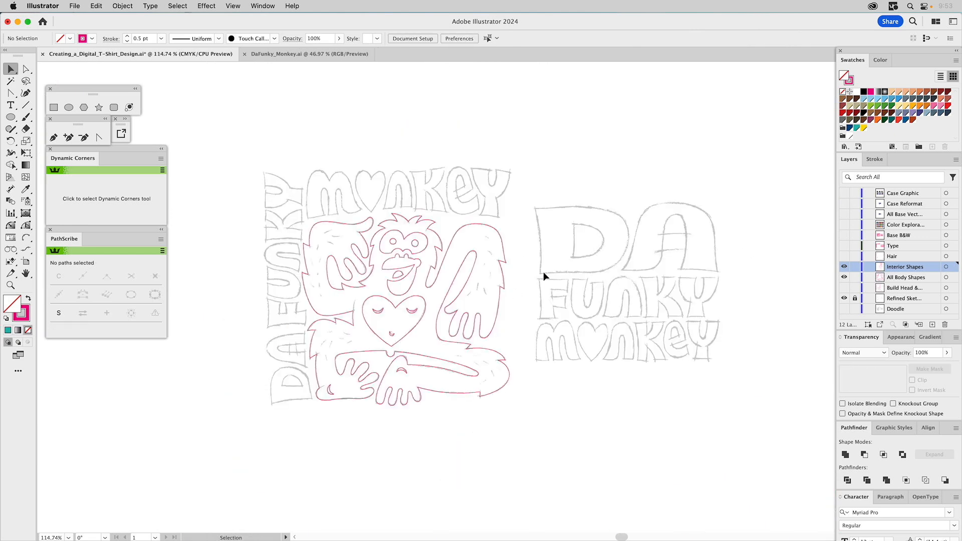
{"action": "key", "text": "z"}
{"action": "left_click_drag", "start_coordinate": [285, 191], "coordinate": [557, 432]}
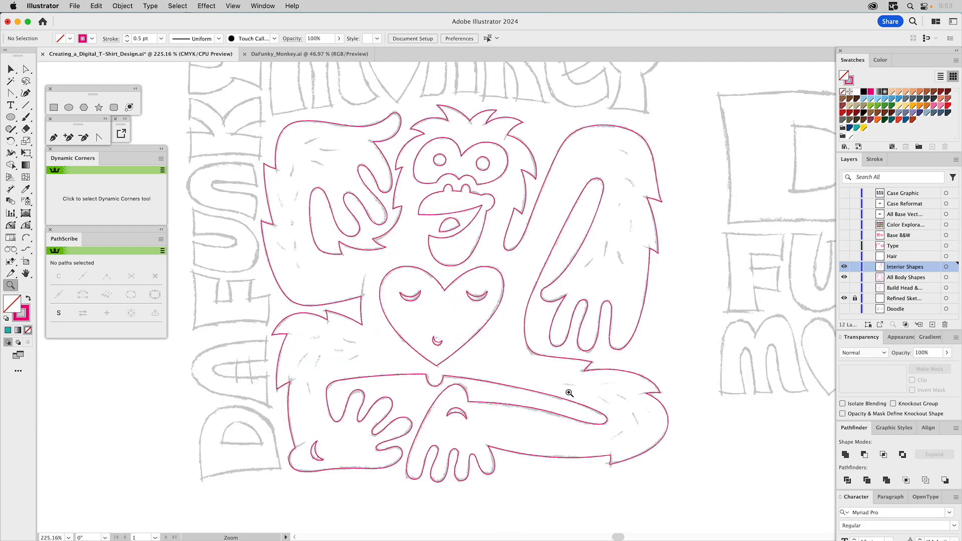
{"action": "left_click", "coordinate": [843, 267]}
{"action": "left_click", "coordinate": [843, 257]}
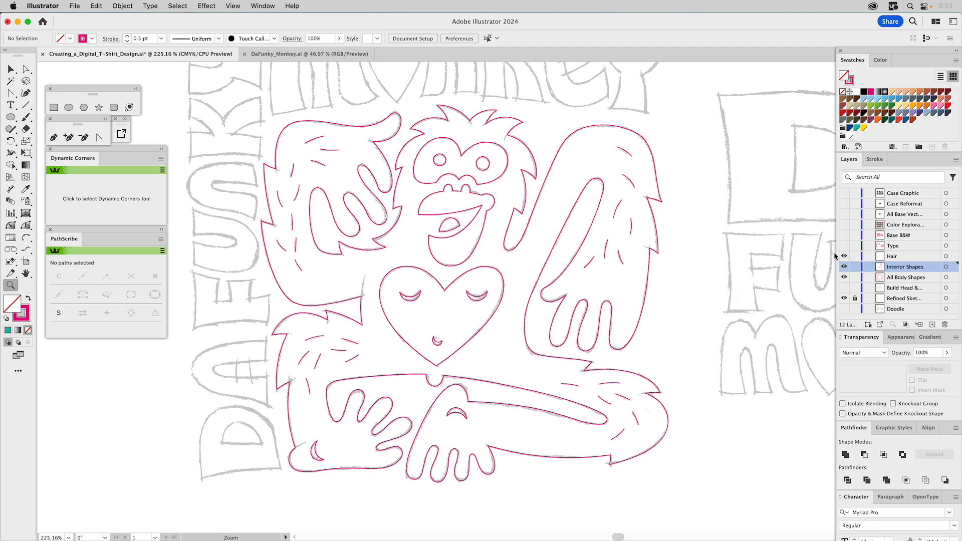
- Select all strokes on the Hair layer and set their stroke weight to 1.75 pt
{"action": "left_click", "coordinate": [945, 257]}
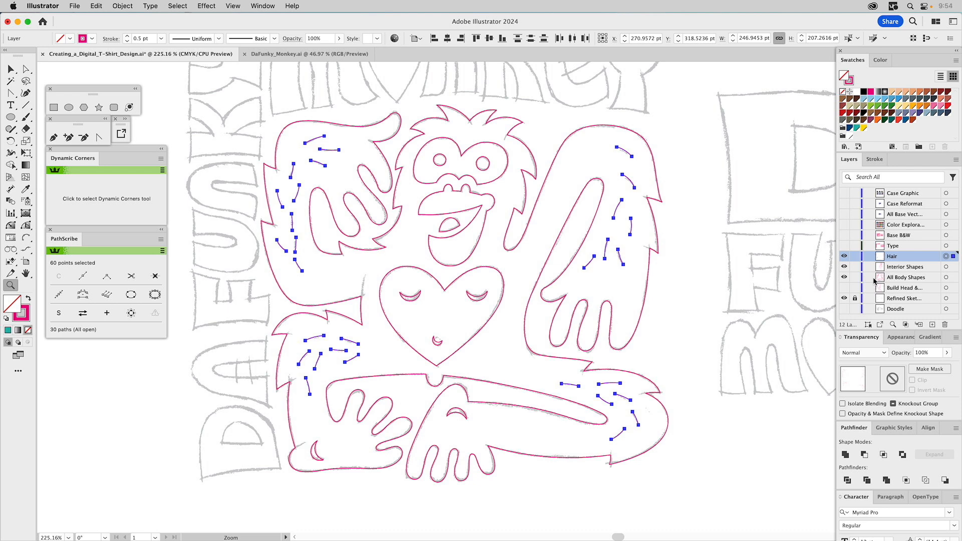
{"action": "left_click", "coordinate": [875, 159]}
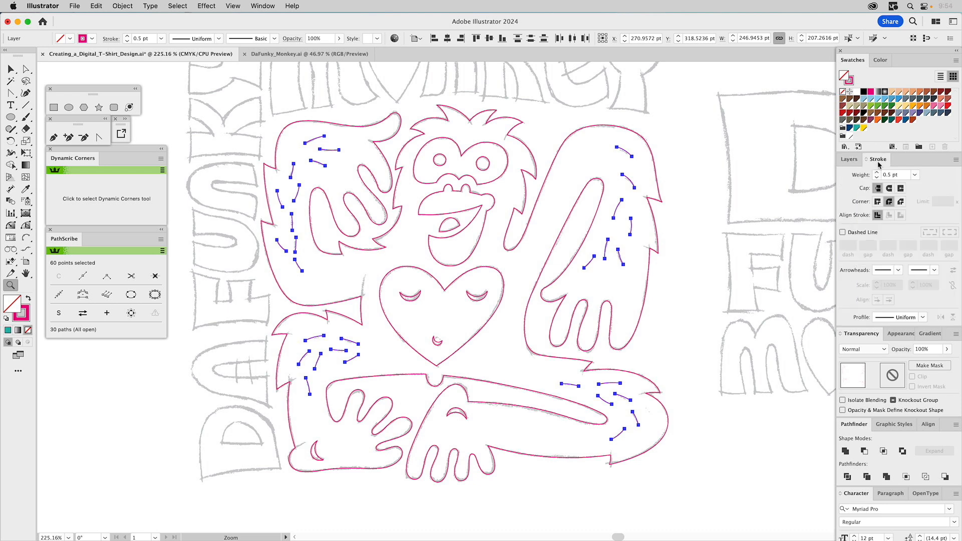
{"action": "double_click", "coordinate": [891, 176]}
{"action": "type", "text": "1.75"}
{"action": "key", "text": "Return"}
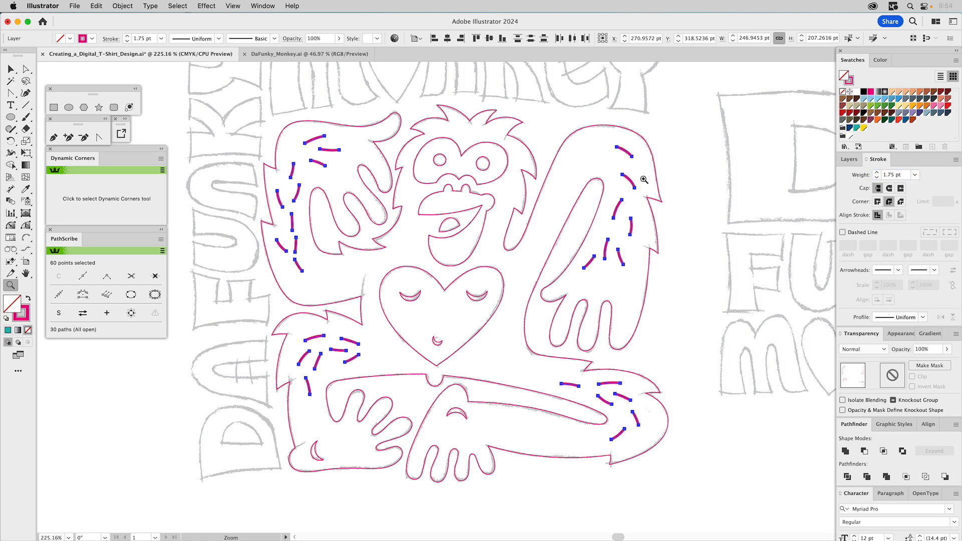
- Apply the elliptical variable width profile, tapered at both ends, to all the selected hair strokes
{"action": "left_click", "coordinate": [220, 39]}
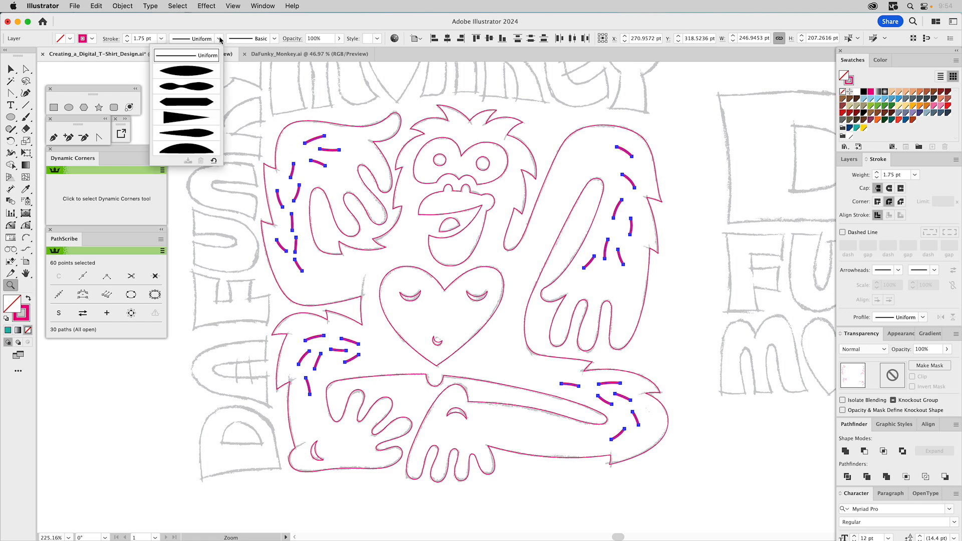
{"action": "left_click", "coordinate": [180, 73]}
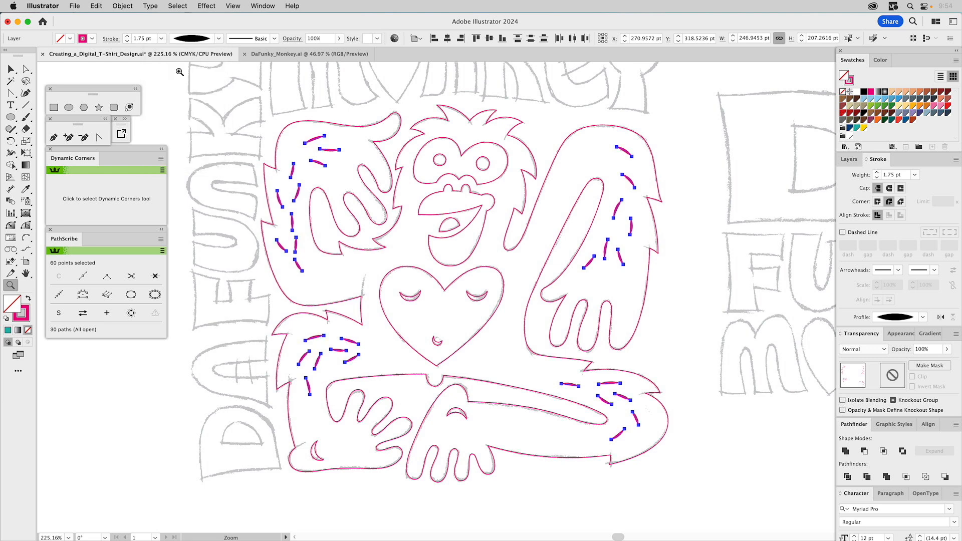
{"action": "key", "text": "v"}
{"action": "left_click", "coordinate": [290, 98]}
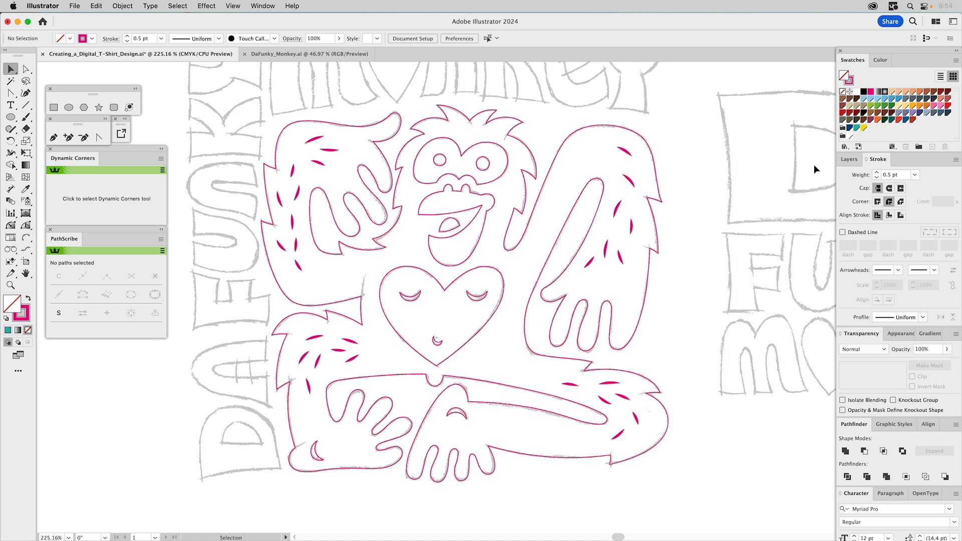
- Select all the tapered strokes on the Hair layer and expand their appearance into filled shapes
{"action": "left_click", "coordinate": [851, 159]}
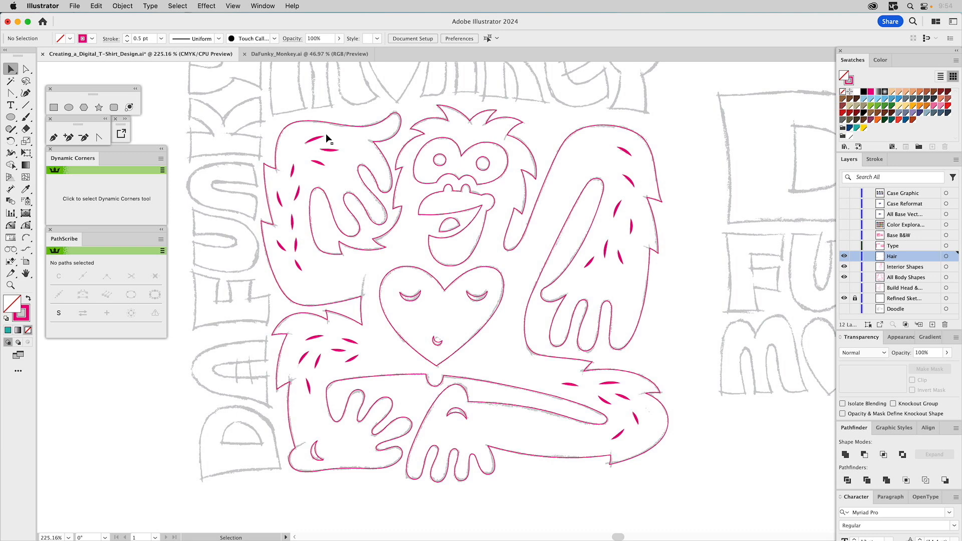
{"action": "key", "text": "super"}
{"action": "key", "text": "super+y"}
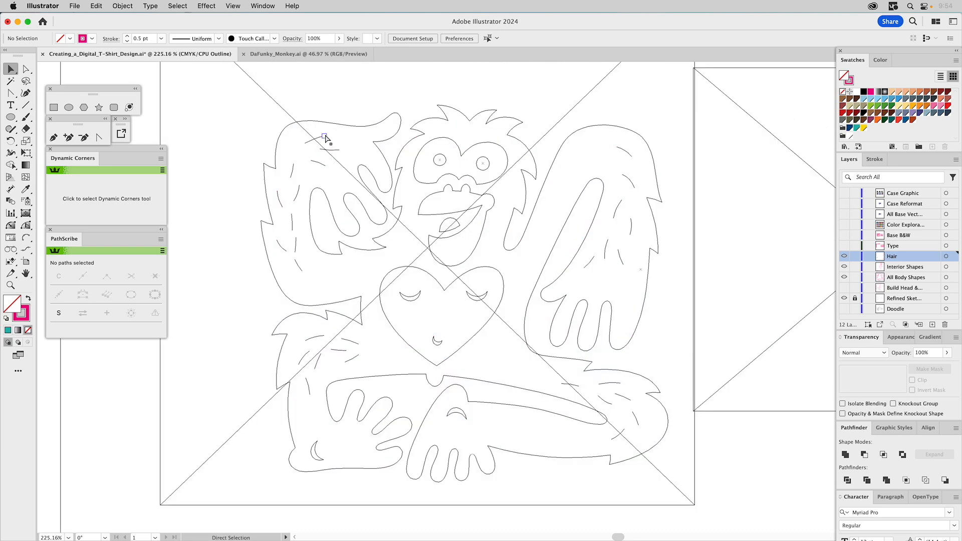
{"action": "key", "text": "super+y"}
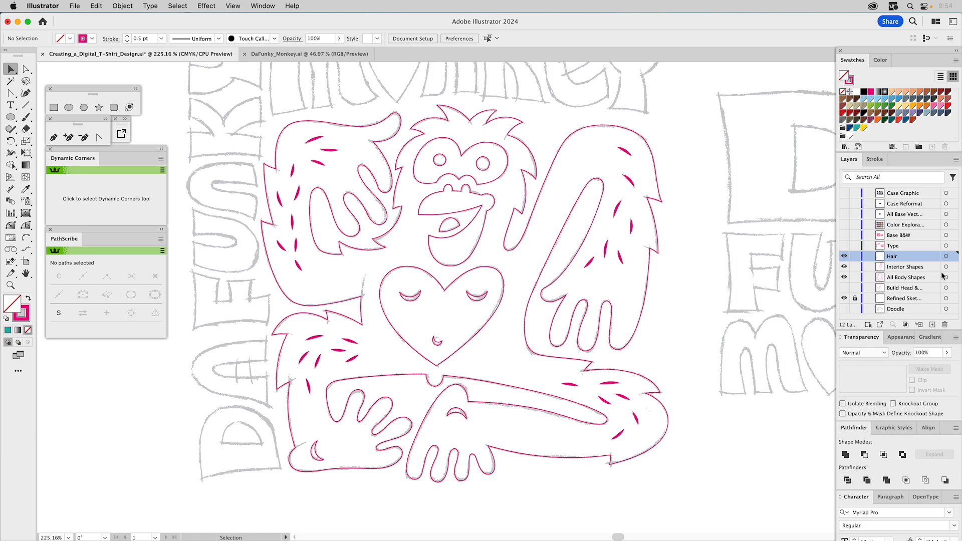
{"action": "left_click", "coordinate": [946, 257]}
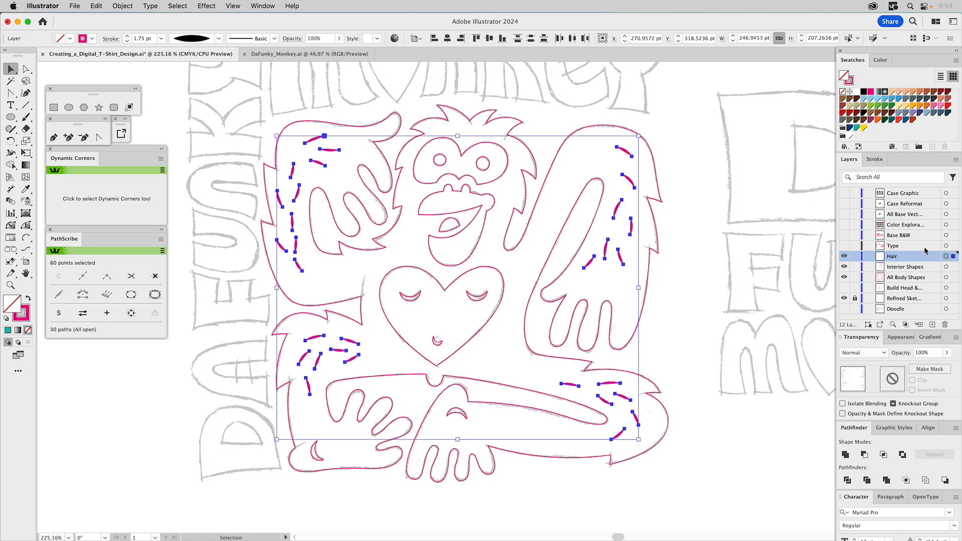
{"action": "left_click", "coordinate": [123, 6]}
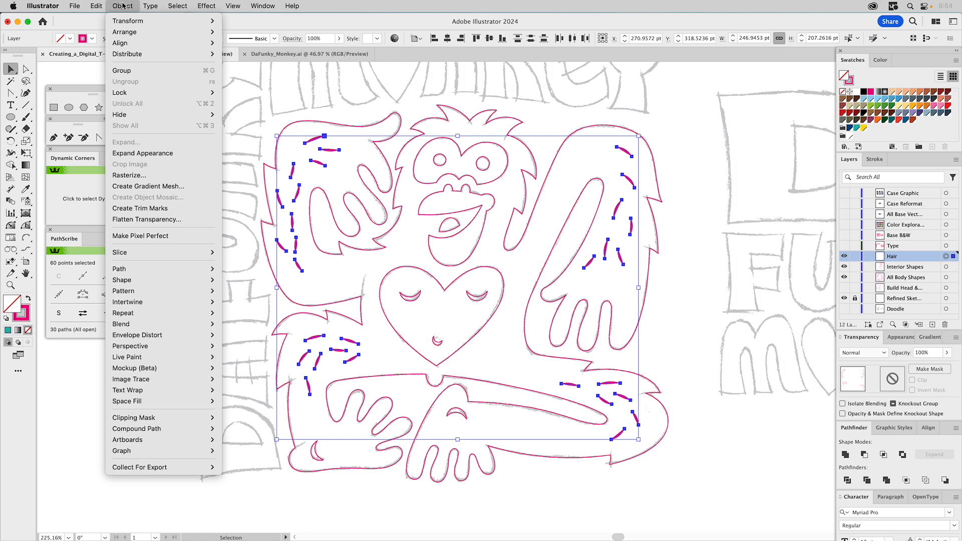
{"action": "left_click", "coordinate": [141, 153]}
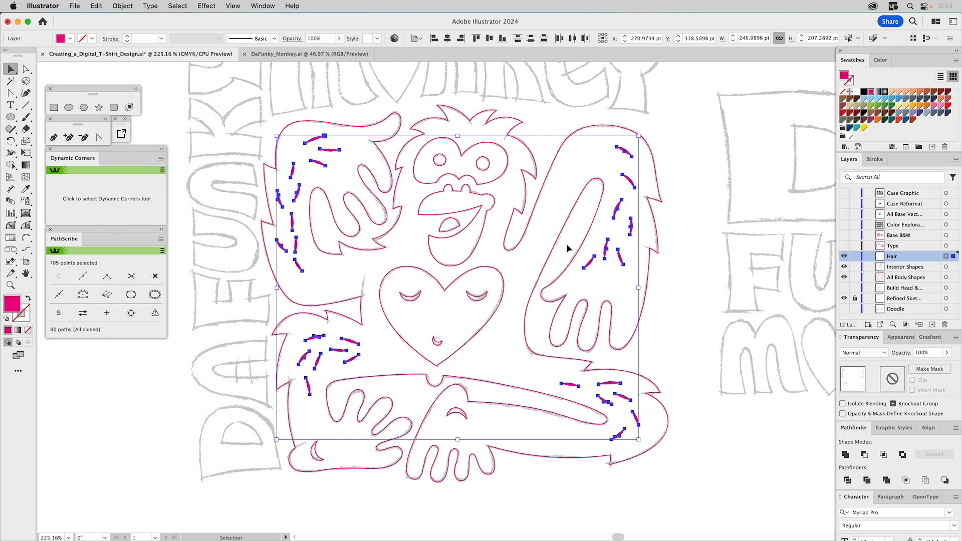
{"action": "left_click", "coordinate": [683, 223]}
- Inspect the anchor points of an expanded hair shape on the raised arm and check the artwork in outline view
{"action": "key", "text": "a"}
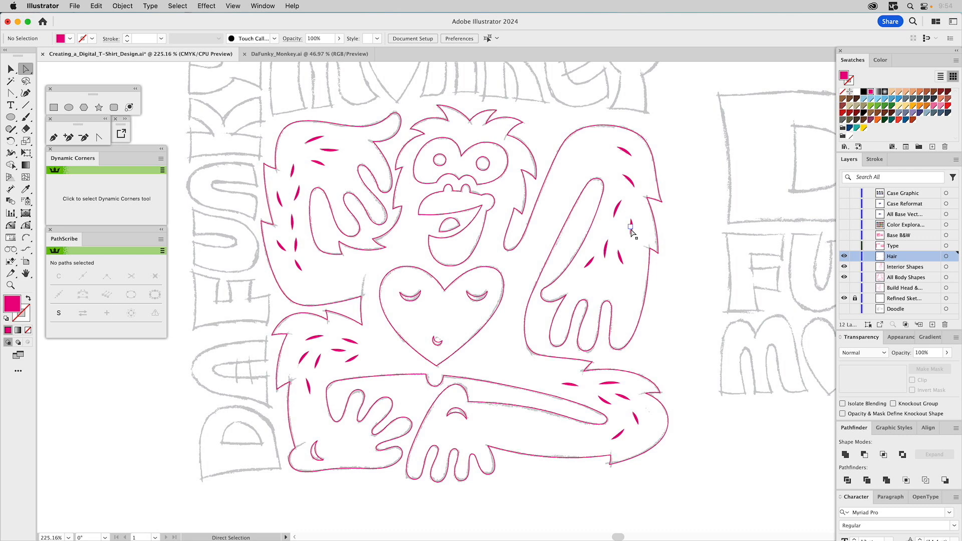
{"action": "left_click", "coordinate": [631, 234]}
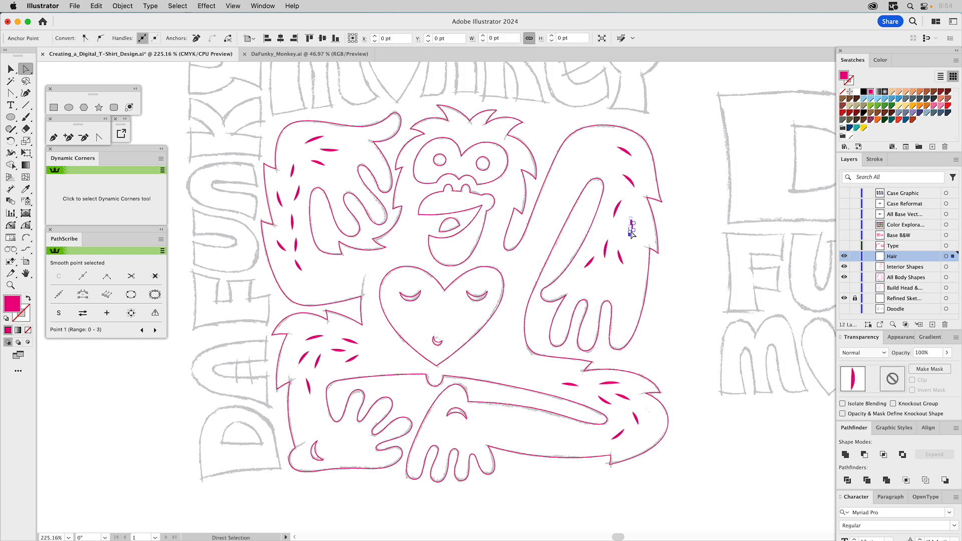
{"action": "left_click", "coordinate": [686, 239]}
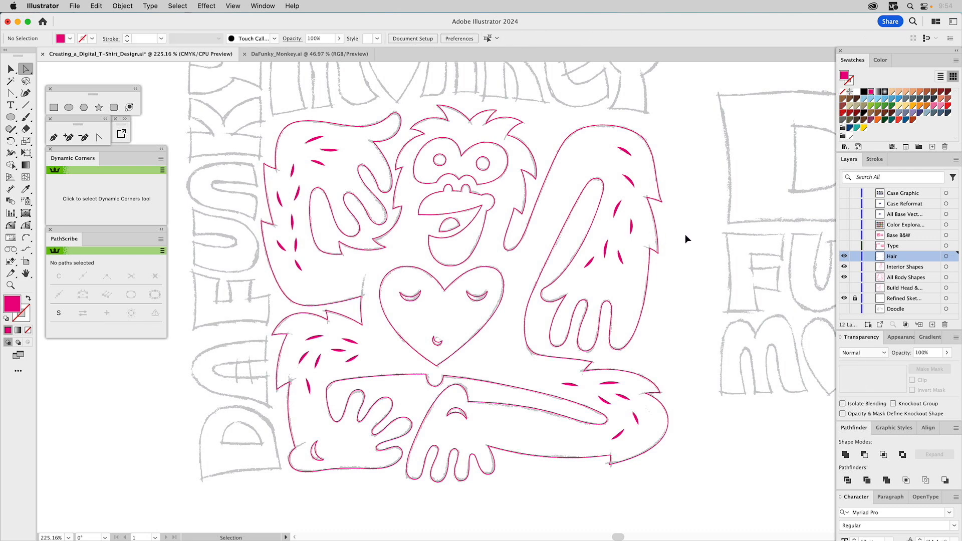
{"action": "key", "text": "super+y"}
{"action": "key", "text": "super+y"}
- Show the Type layer and unite the large letter A with its crossbar in the stacked DA lettering
{"action": "key", "text": "super+0"}
{"action": "left_click", "coordinate": [843, 245]}
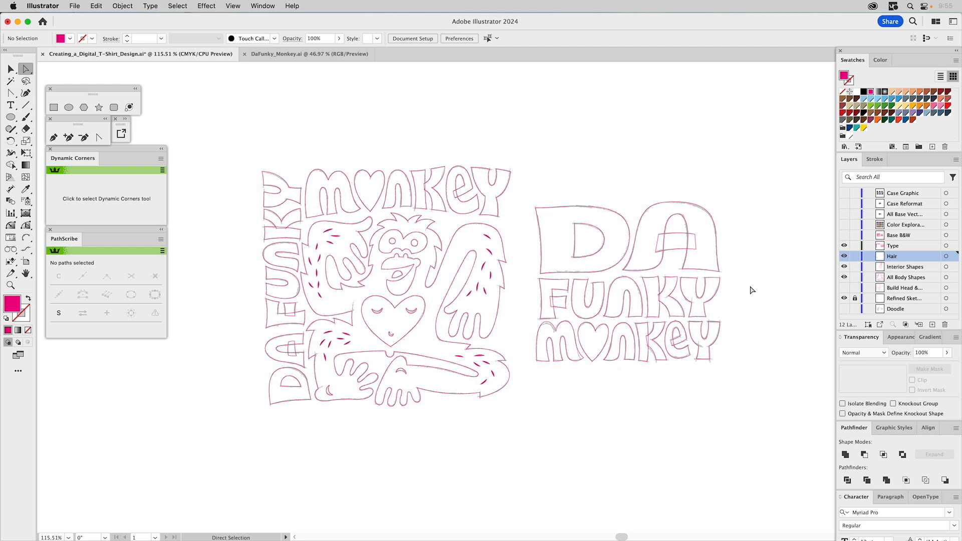
{"action": "key", "text": "v"}
{"action": "left_click", "coordinate": [661, 256]}
{"action": "left_click", "coordinate": [667, 250]}
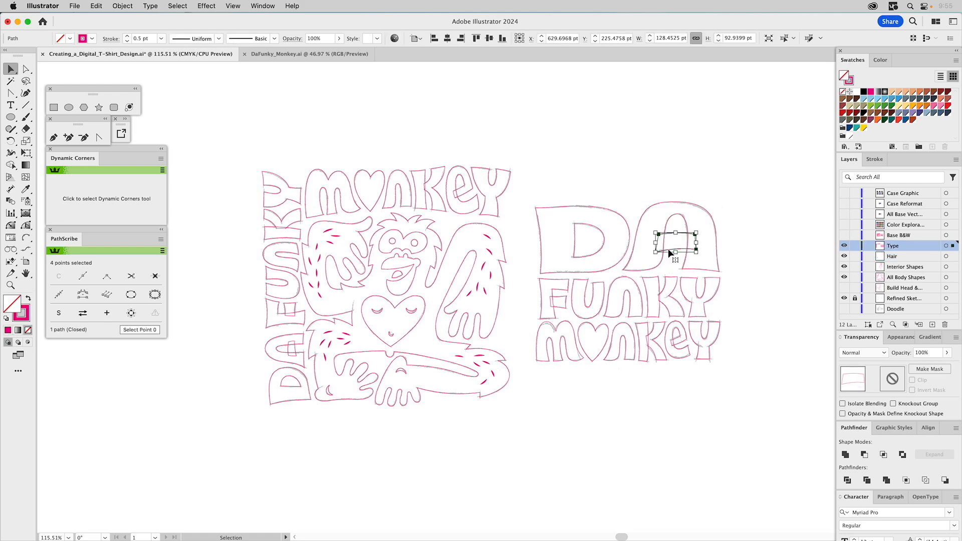
{"action": "left_click", "coordinate": [656, 157]}
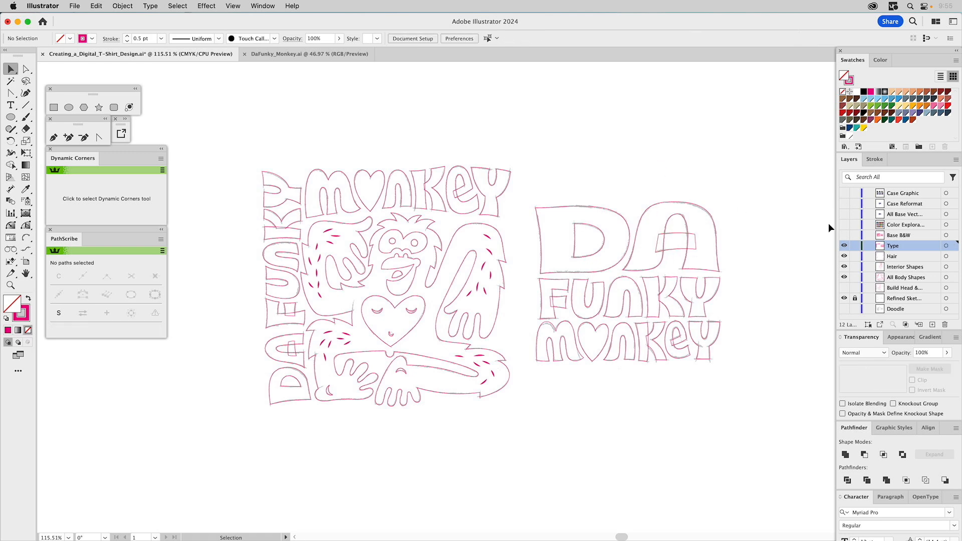
{"action": "left_click", "coordinate": [667, 239]}
{"action": "left_click", "coordinate": [845, 455]}
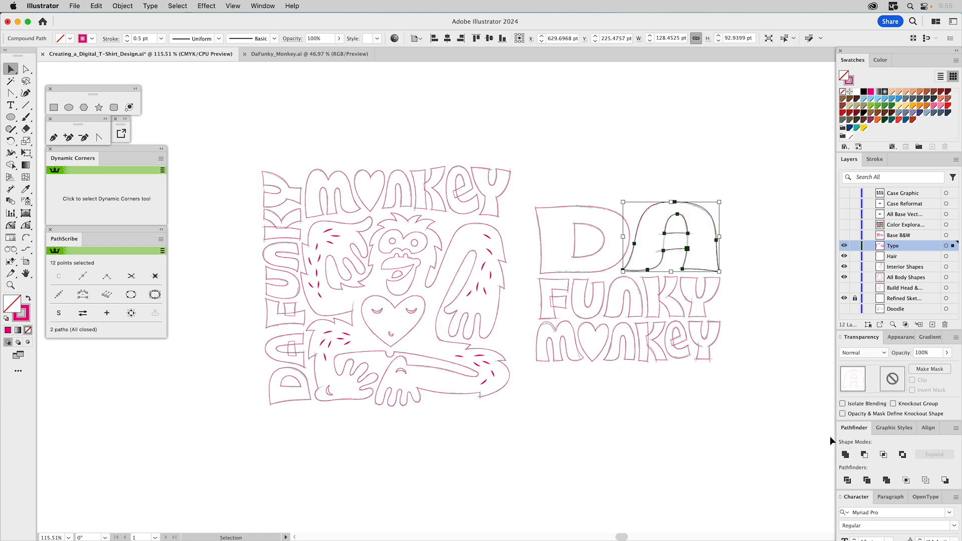
{"action": "left_click", "coordinate": [748, 267]}
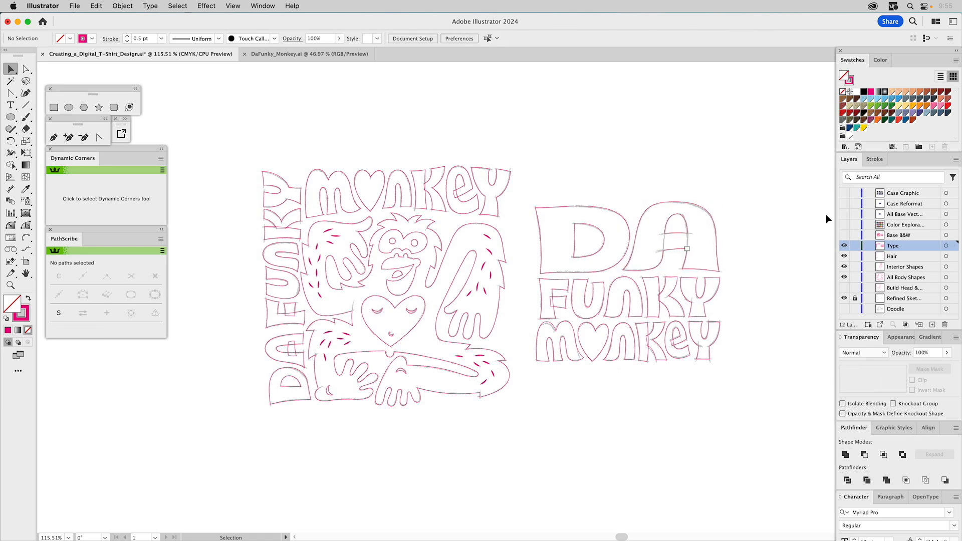
- Show only the Base B&W layer and give the stacked DA FUNKY MONKEY lettering a black fill with no stroke
{"action": "left_click_drag", "start_coordinate": [844, 243], "coordinate": [843, 299]}
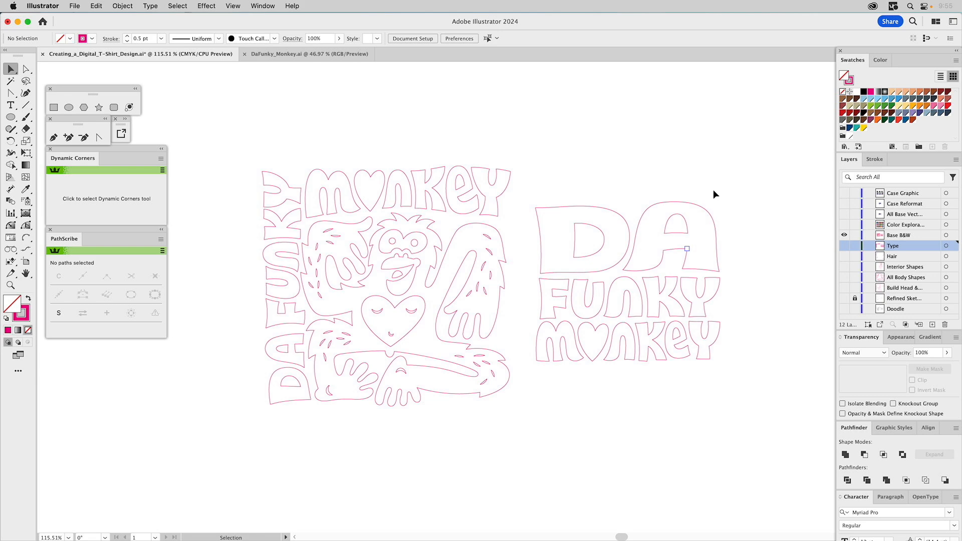
{"action": "left_click_drag", "start_coordinate": [529, 155], "coordinate": [741, 403]}
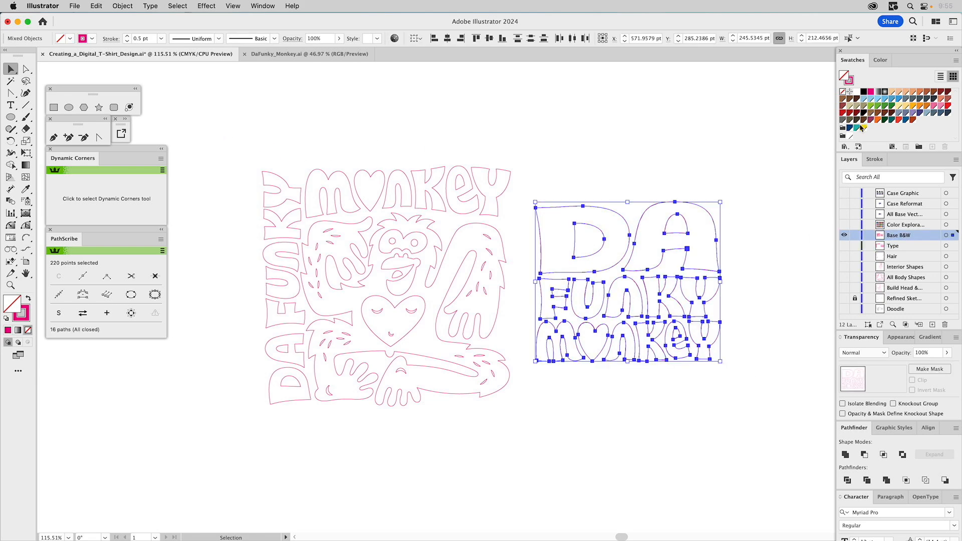
{"action": "left_click", "coordinate": [862, 92]}
{"action": "left_click", "coordinate": [849, 81]}
{"action": "left_click", "coordinate": [841, 91]}
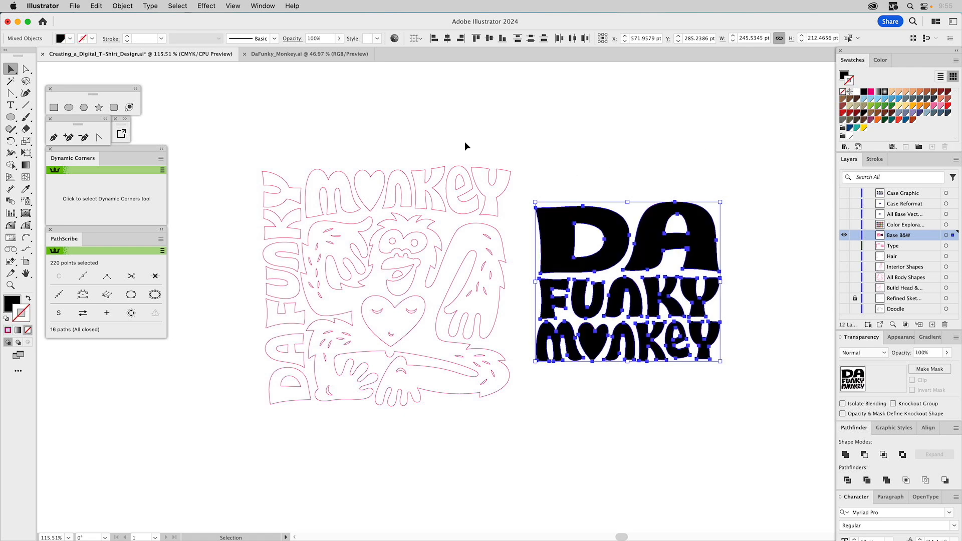
- Copy the stacked lettering's black fill to the DA FUNKY MONKEY letters around the monkey with the Eyedropper
{"action": "left_click_drag", "start_coordinate": [494, 140], "coordinate": [326, 200]}
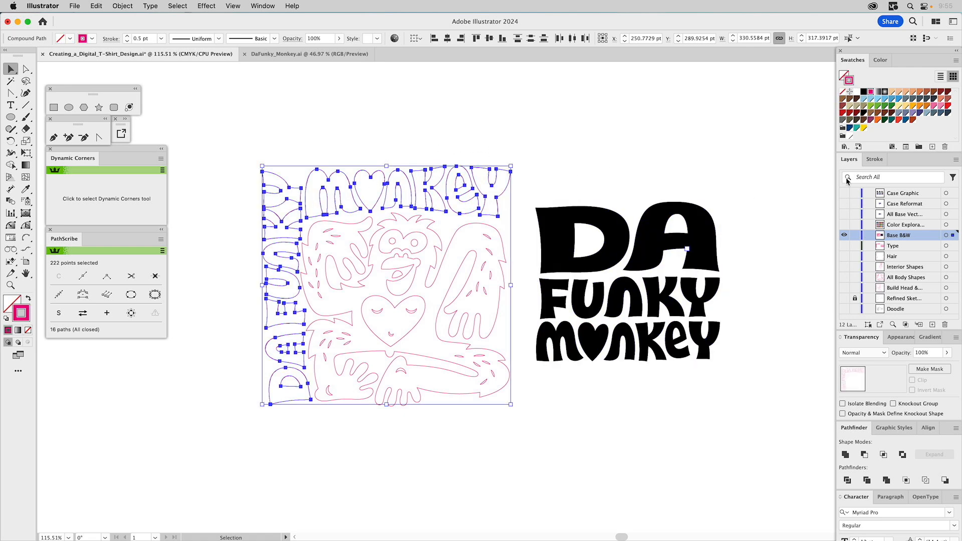
{"action": "key", "text": "i"}
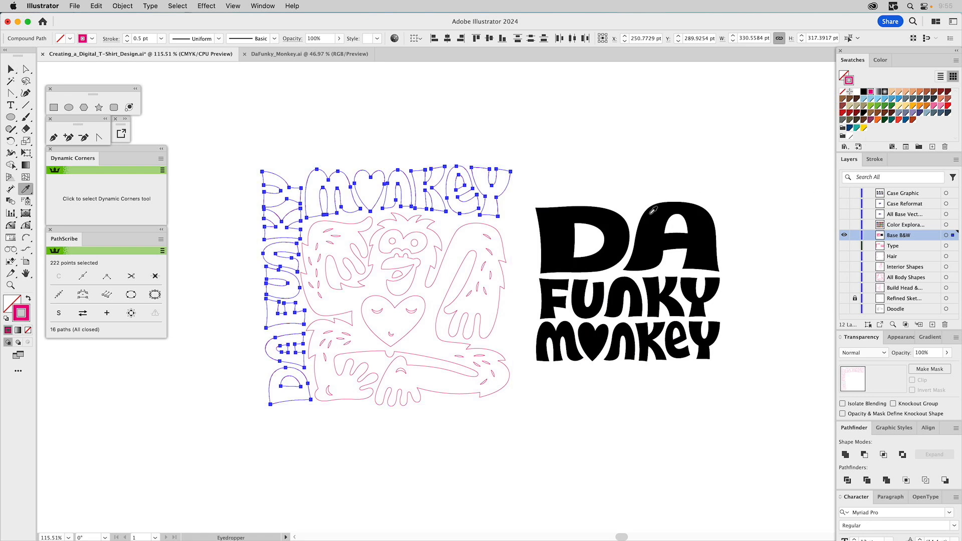
{"action": "left_click", "coordinate": [649, 213]}
{"action": "key", "text": "v"}
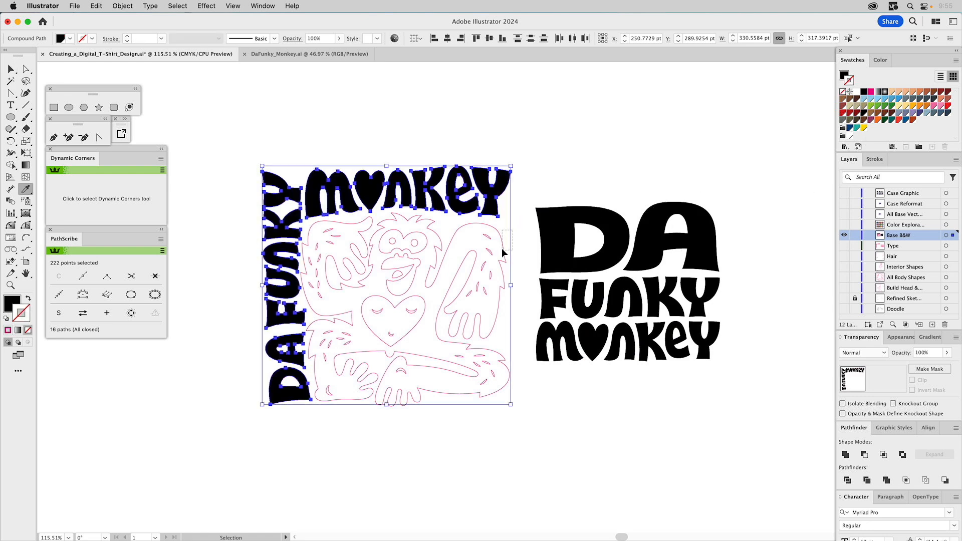
- Sample the black lettering with the Eyedropper to fill the monkey's body shape black
{"action": "left_click", "coordinate": [501, 248]}
{"action": "left_click", "coordinate": [555, 214]}
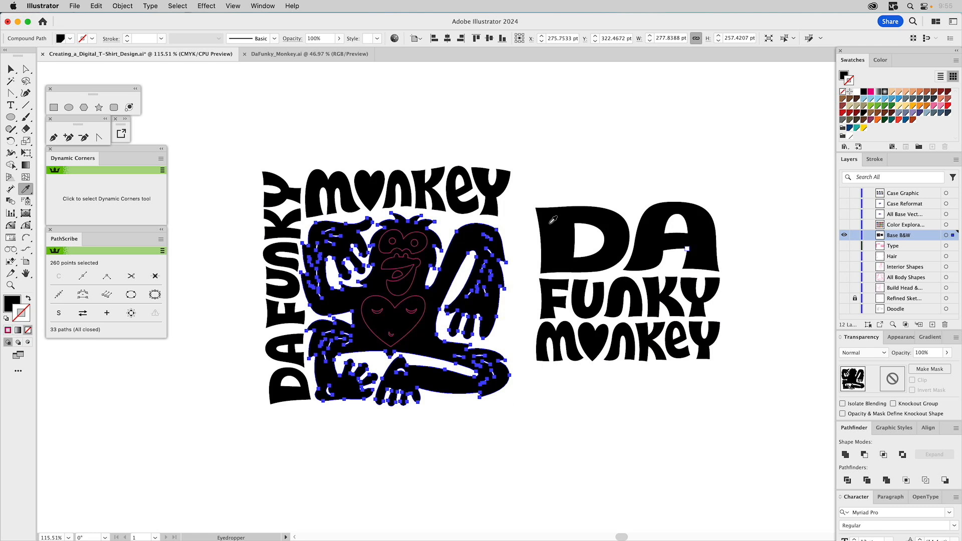
{"action": "left_click", "coordinate": [512, 235]}
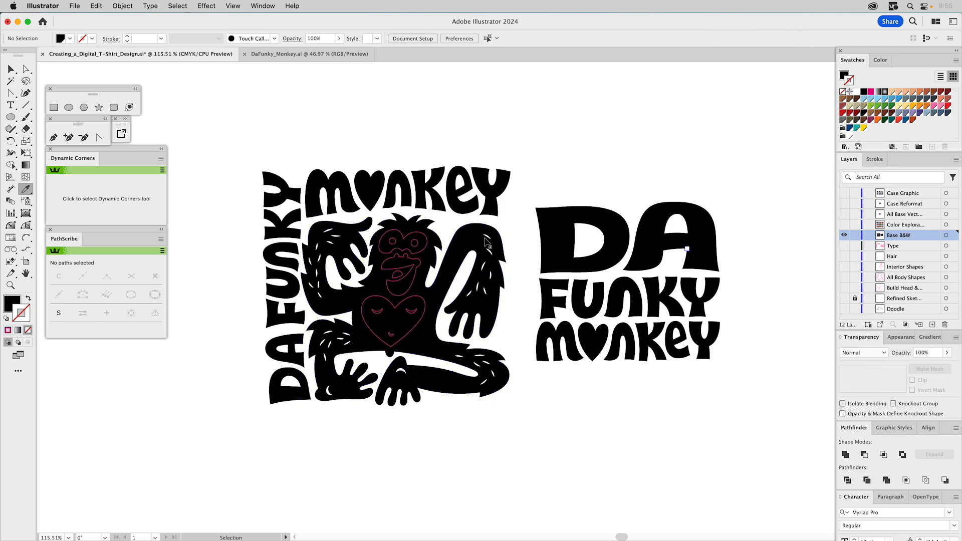
- Give the monkey's face and heart shapes a white fill with no stroke
{"action": "left_click", "coordinate": [417, 253]}
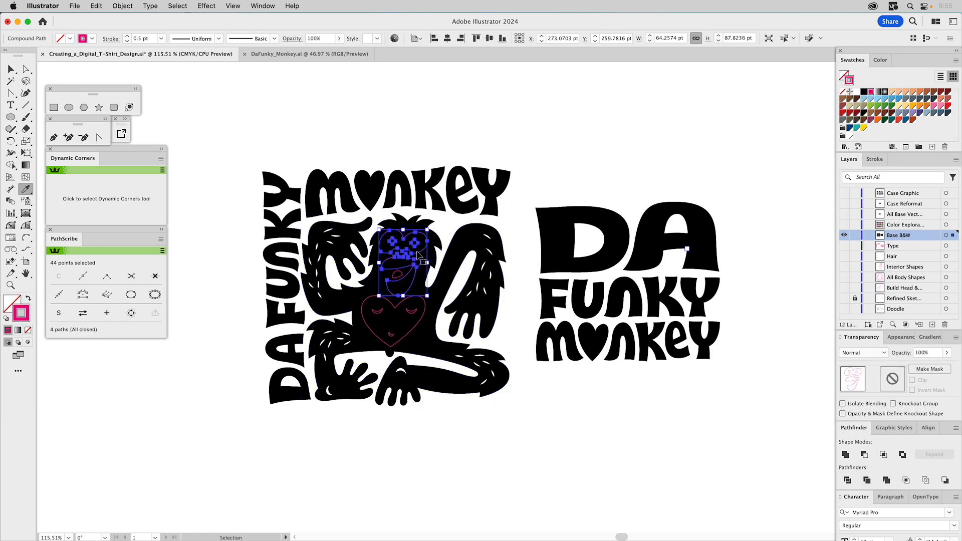
{"action": "left_click", "coordinate": [405, 278], "text": "shift"}
{"action": "key", "text": "i"}
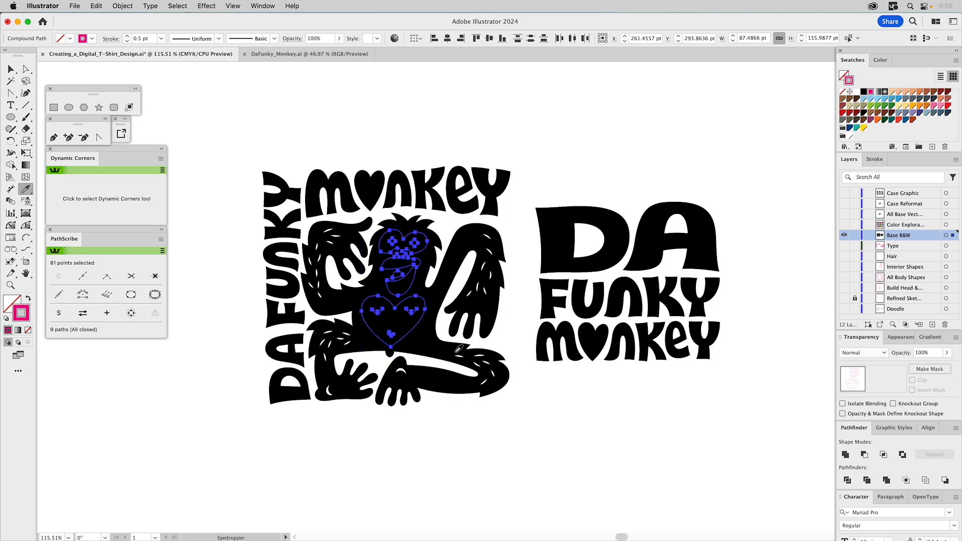
{"action": "left_click", "coordinate": [461, 352]}
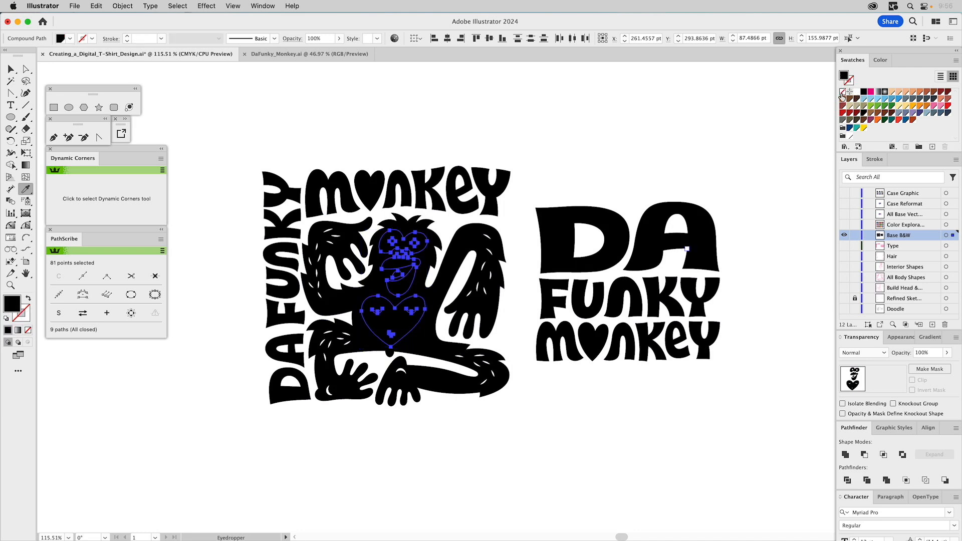
{"action": "left_click", "coordinate": [857, 91]}
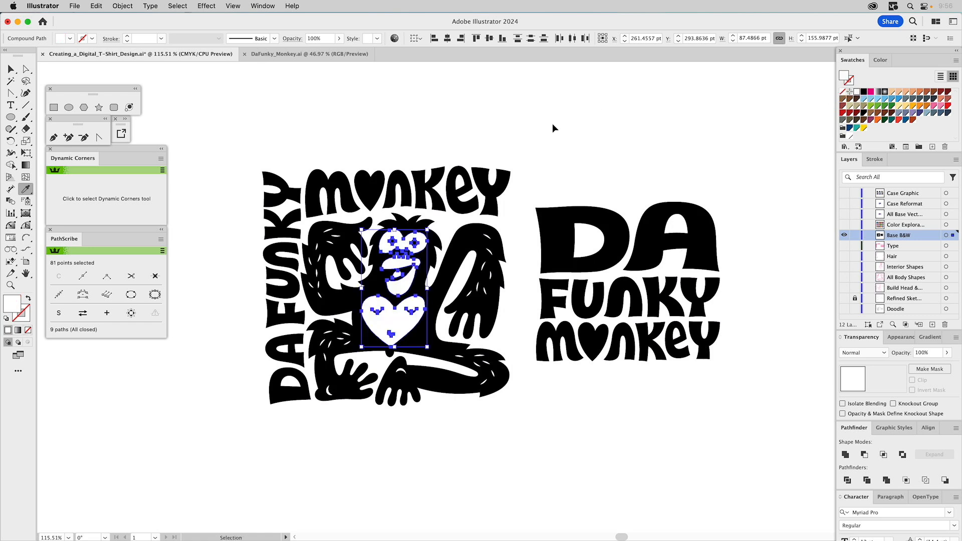
{"action": "key", "text": "super+shift+a"}
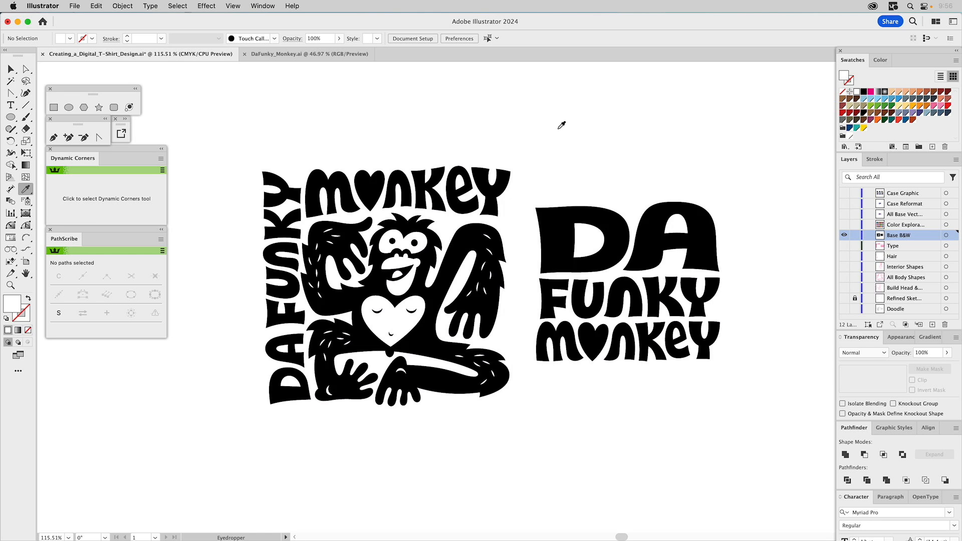
- Check which letters around the monkey belong to the same compound path as the word MONKEY
{"action": "key", "text": "v"}
{"action": "left_click", "coordinate": [411, 197]}
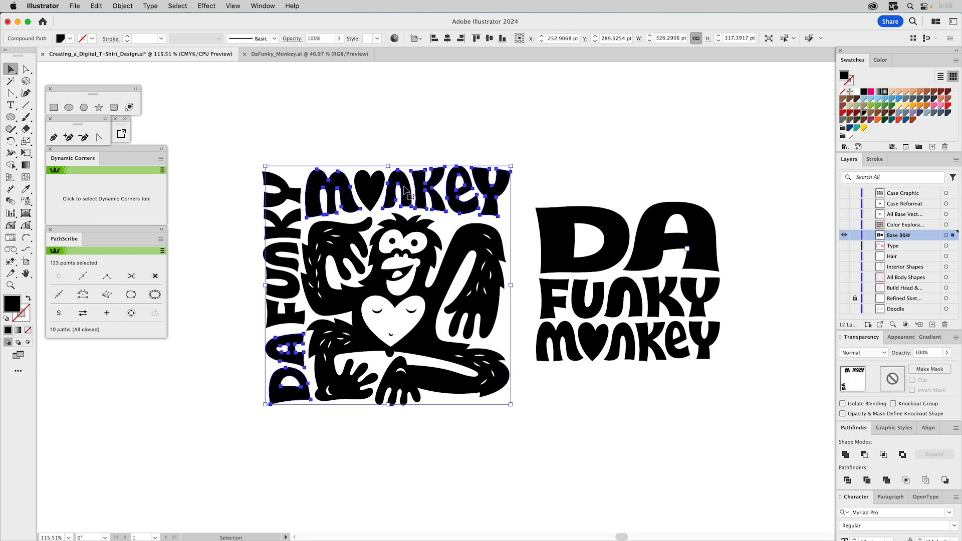
{"action": "left_click", "coordinate": [471, 108]}
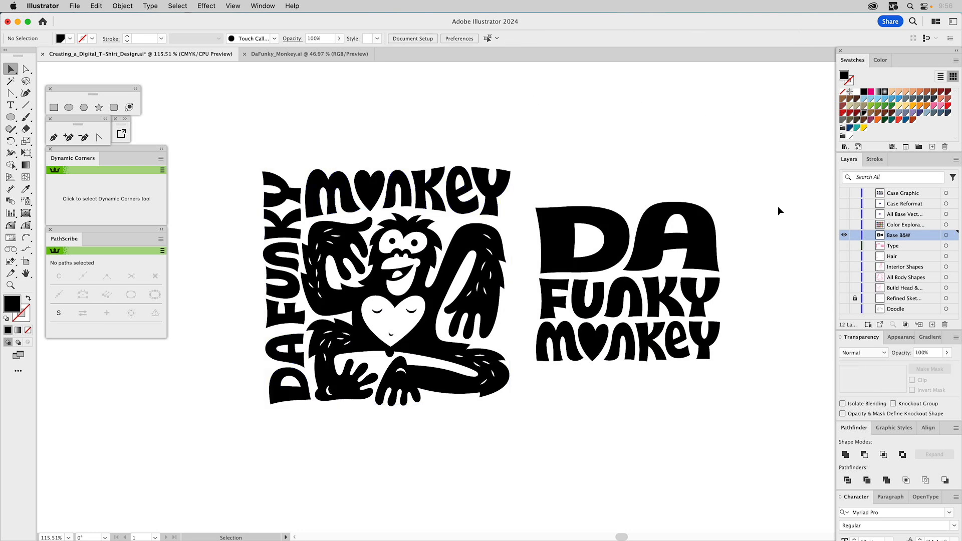
- Hide the Base B&W layer and show the color exploration layer and the base vector layer with the colored artwork
{"action": "left_click", "coordinate": [844, 225]}
{"action": "left_click", "coordinate": [843, 235]}
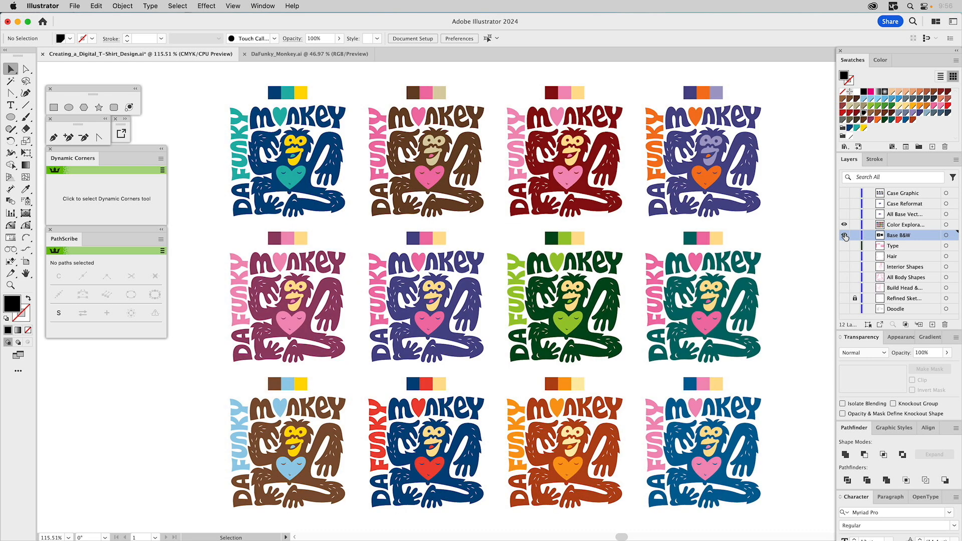
{"action": "left_click", "coordinate": [891, 228]}
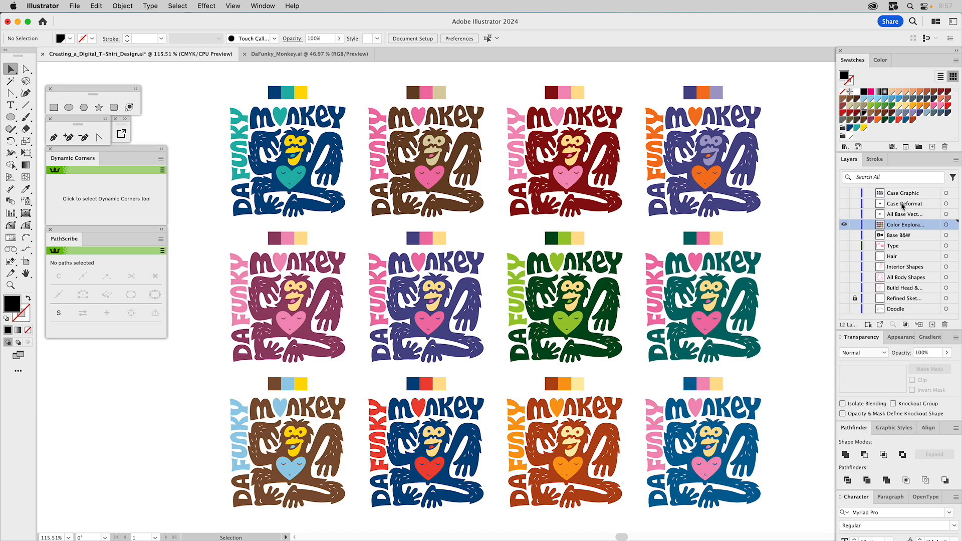
{"action": "left_click", "coordinate": [844, 215]}
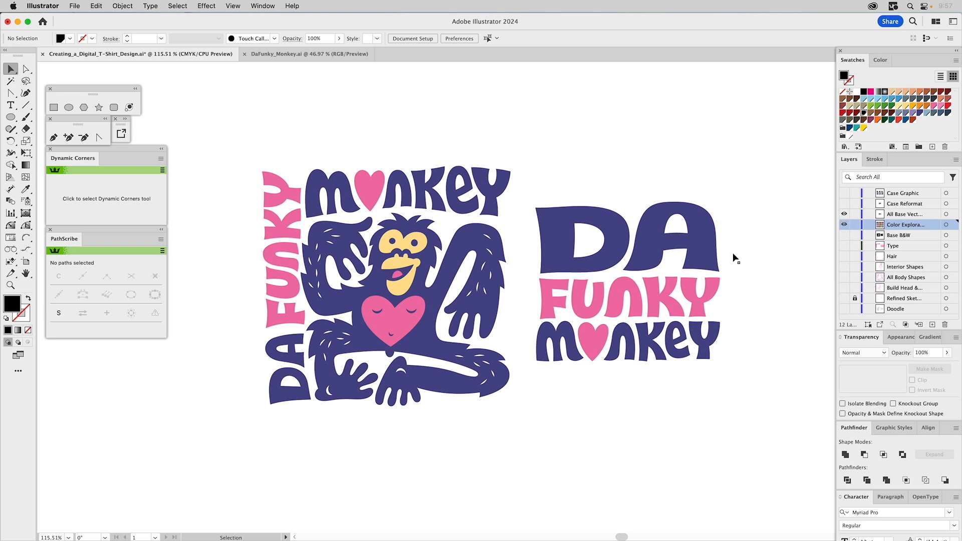
- Duplicate the colored monkey without its surrounding lettering and place the copy above the stacked DA FUNKY MONKEY lettering
{"action": "left_click", "coordinate": [414, 292]}
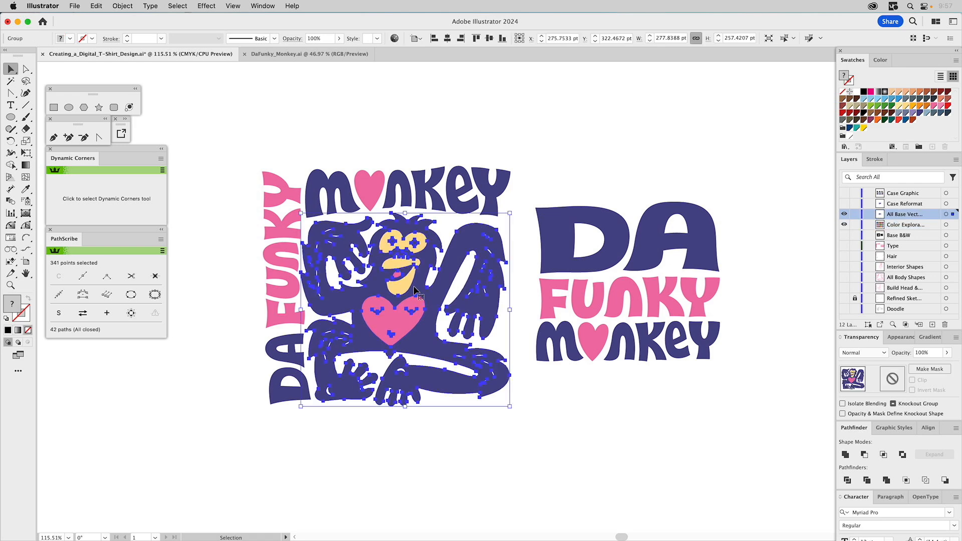
{"action": "key", "text": "a"}
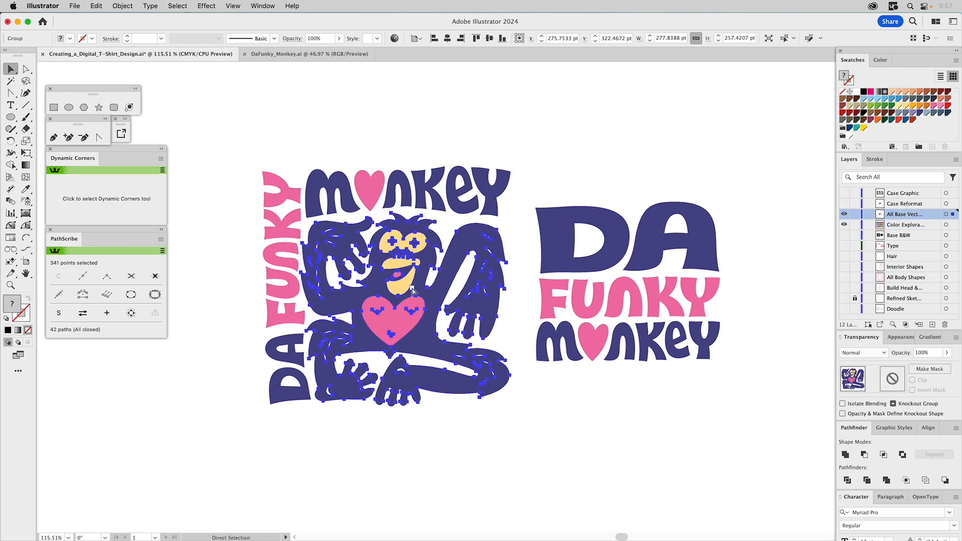
{"action": "key", "text": "super+v"}
{"action": "left_click_drag", "start_coordinate": [454, 318], "coordinate": [581, 133]}
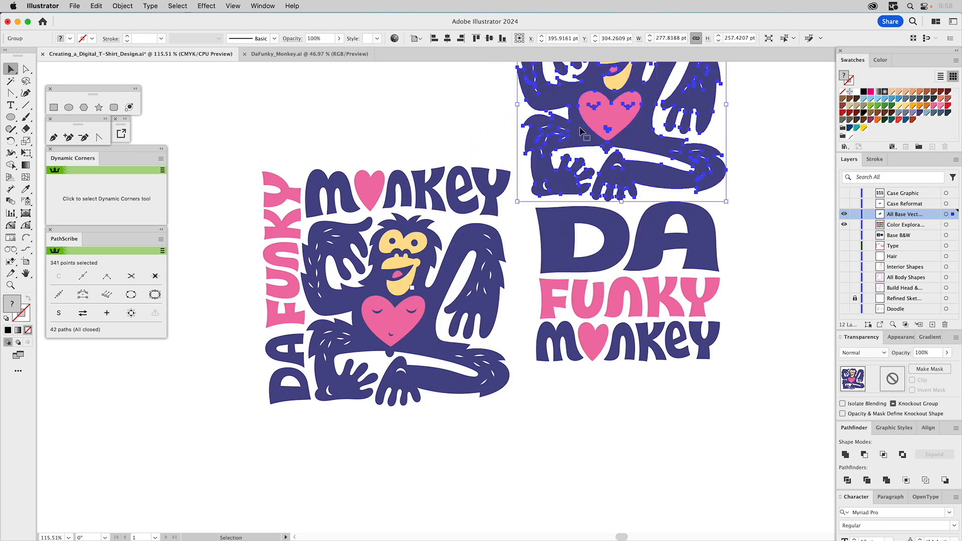
- Check the artwork in outline view, return to preview and hide the color exploration layer
{"action": "key", "text": "super+y"}
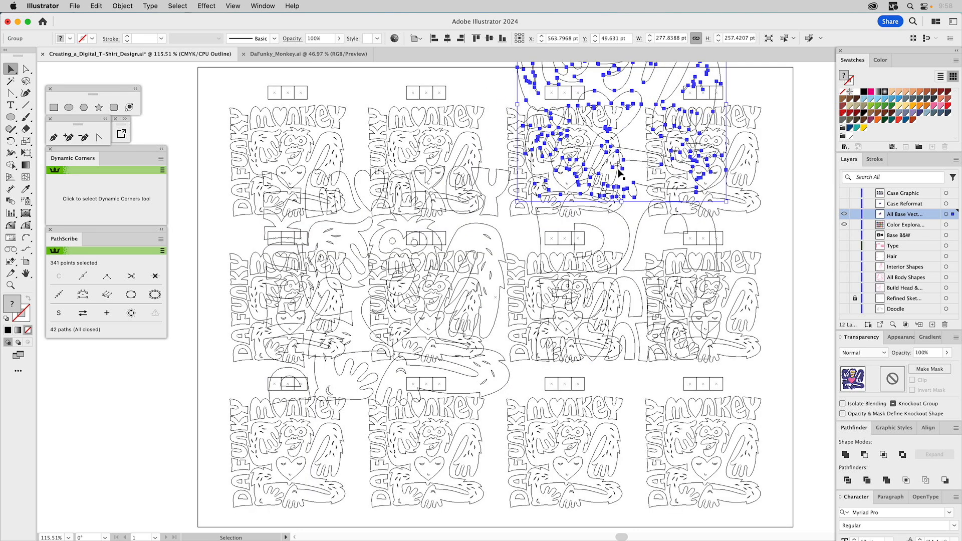
{"action": "key", "text": "super+y"}
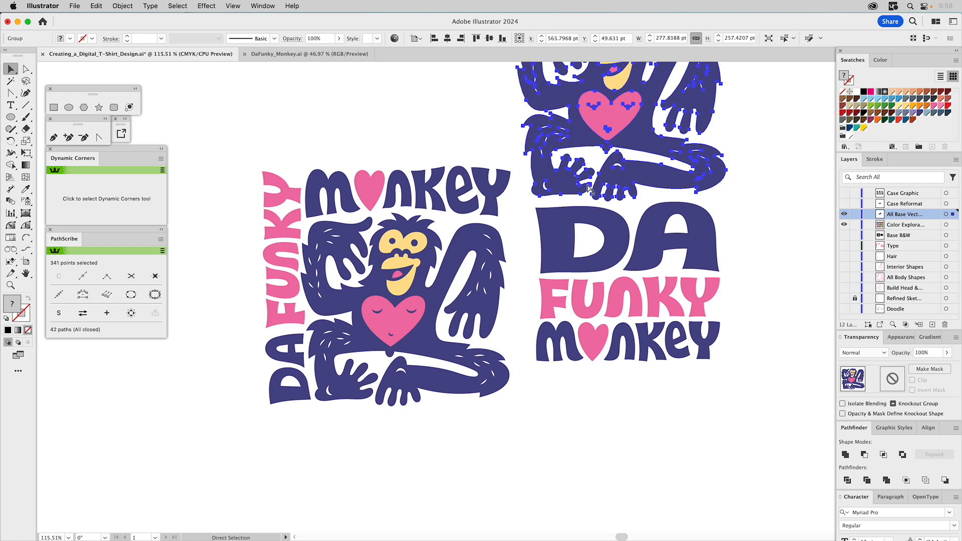
{"action": "left_click", "coordinate": [844, 225]}
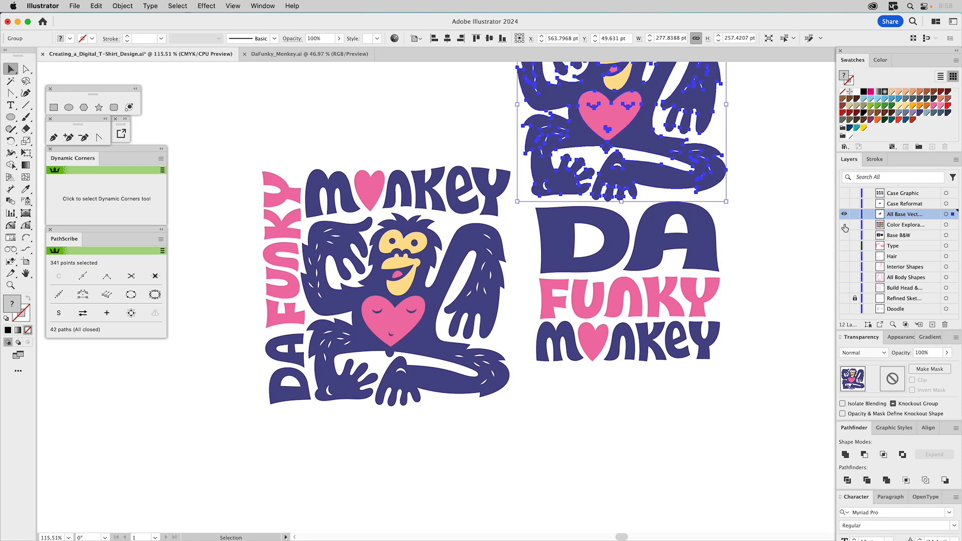
{"action": "left_click", "coordinate": [766, 190]}
{"action": "scroll", "coordinate": [751, 215], "scroll_direction": "up", "scroll_amount": 3}
{"action": "scroll", "coordinate": [752, 215], "scroll_direction": "right", "scroll_amount": 1}
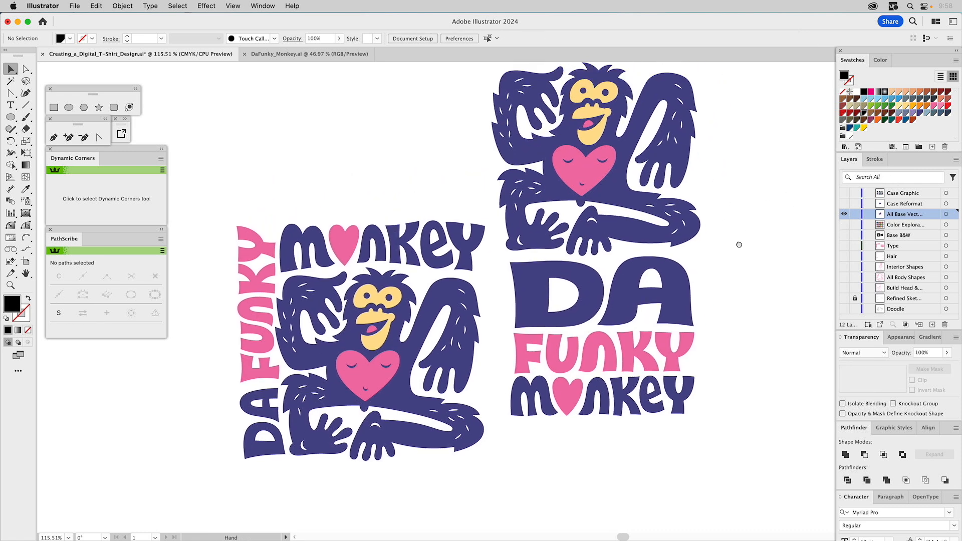
- Reposition the monkey copy so it sits just above the word DA, in line with the stacked lettering
{"action": "left_click", "coordinate": [636, 233]}
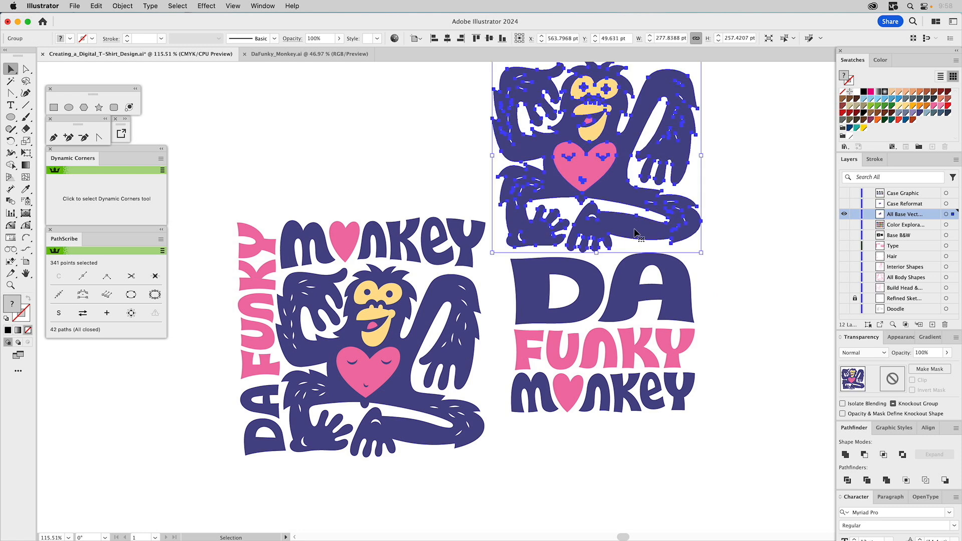
{"action": "left_click_drag", "start_coordinate": [625, 225], "coordinate": [797, 212]}
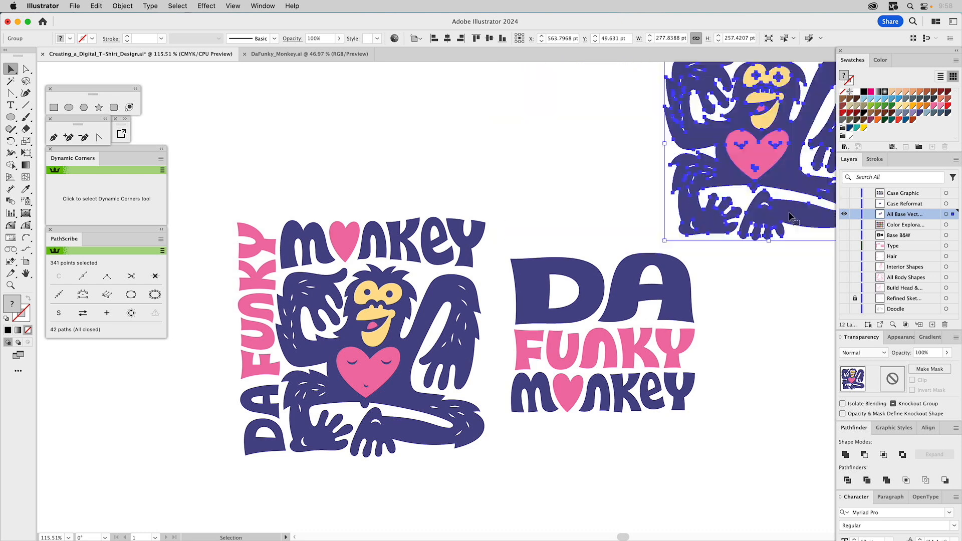
{"action": "key", "text": "a"}
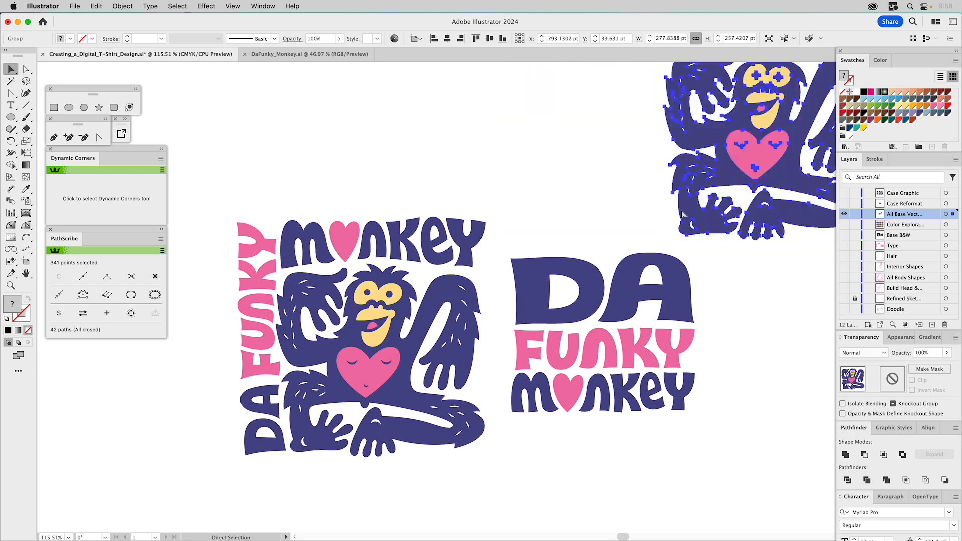
{"action": "left_click_drag", "start_coordinate": [682, 215], "coordinate": [516, 224]}
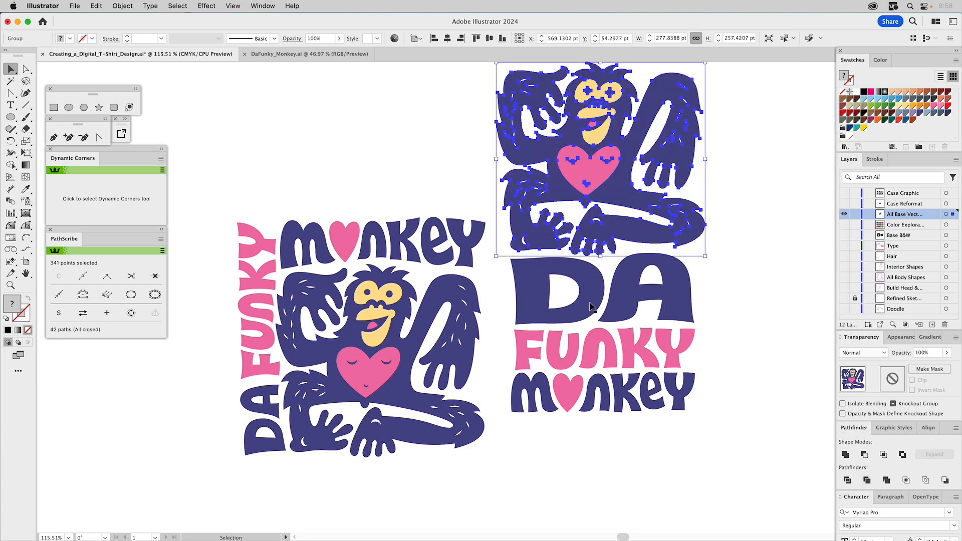
- Select the monkey copy and the stacked lettering together and move them down and to the right, beside the square design
{"action": "left_click", "coordinate": [762, 343]}
{"action": "left_click", "coordinate": [672, 279]}
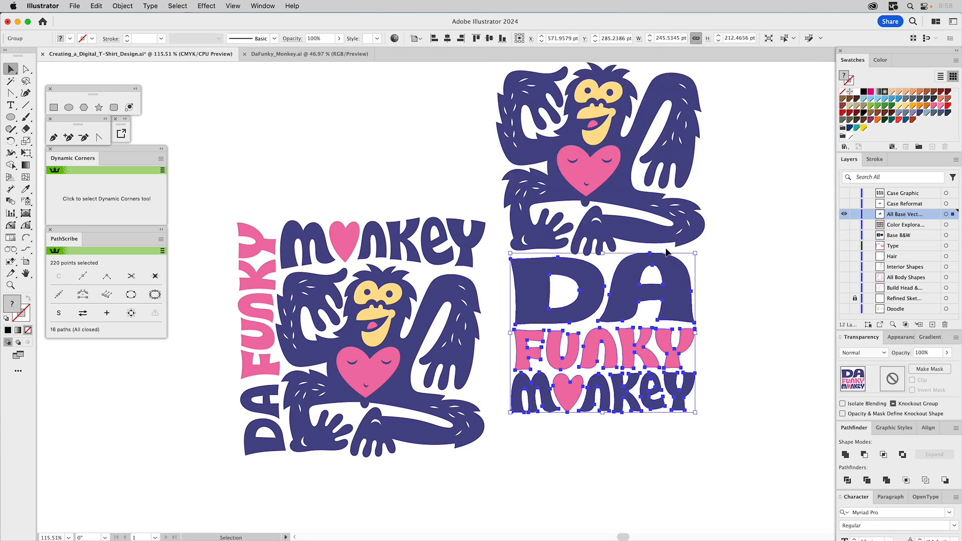
{"action": "left_click", "coordinate": [657, 213], "text": "shift"}
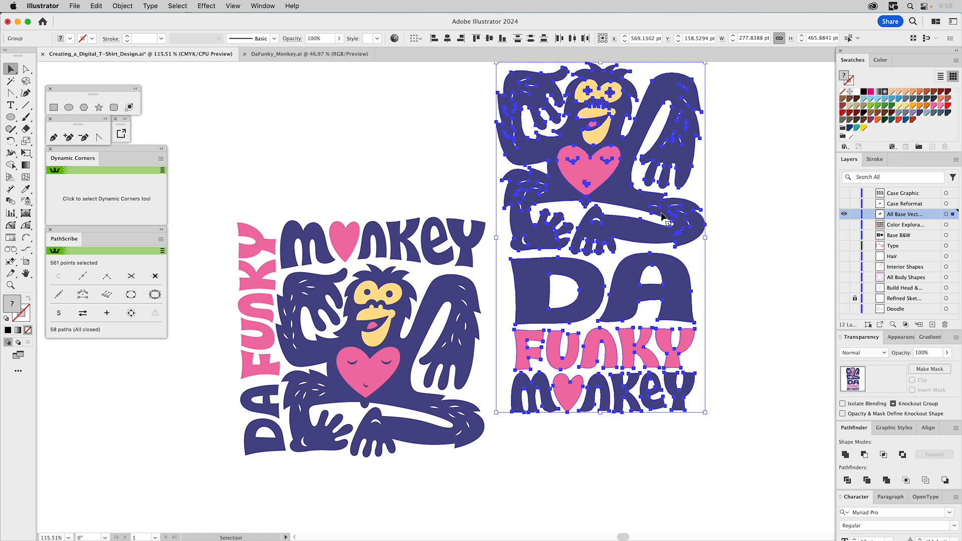
{"action": "left_click_drag", "start_coordinate": [658, 213], "coordinate": [693, 284]}
{"action": "left_click", "coordinate": [800, 286]}
{"action": "left_click_drag", "start_coordinate": [782, 280], "coordinate": [772, 258]}
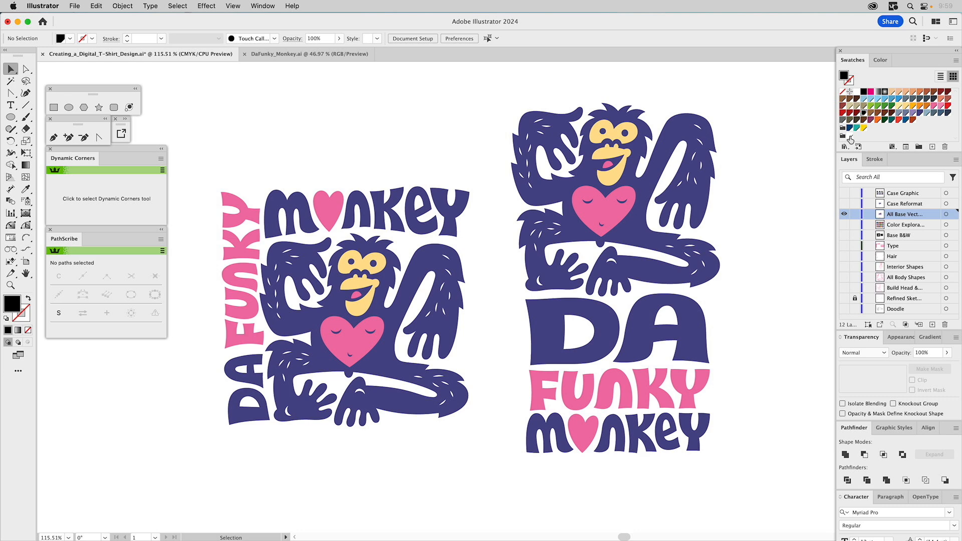
- Redefine the global white background swatch as the beige mix C=8 M=7 Y=15 K=0
{"action": "double_click", "coordinate": [862, 113]}
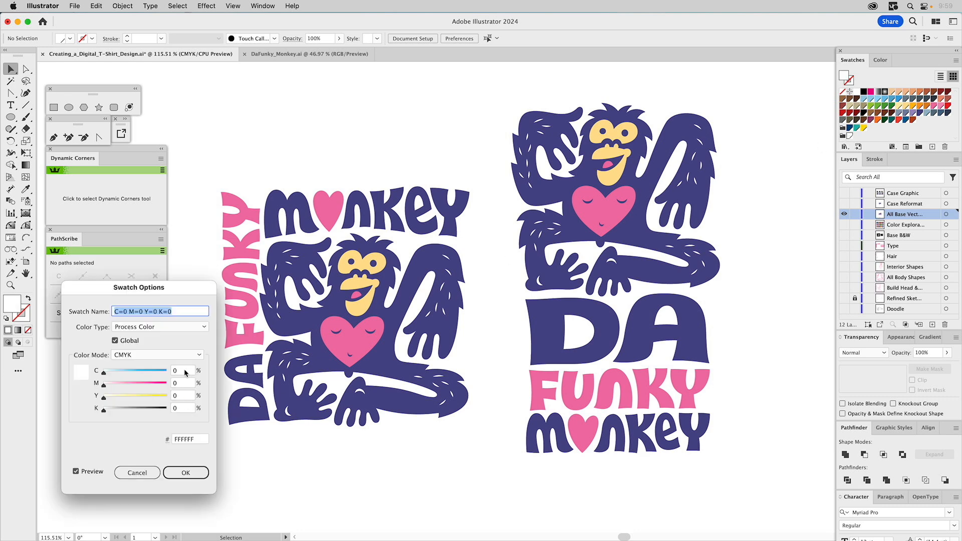
{"action": "left_click", "coordinate": [179, 371]}
{"action": "type", "text": "20"}
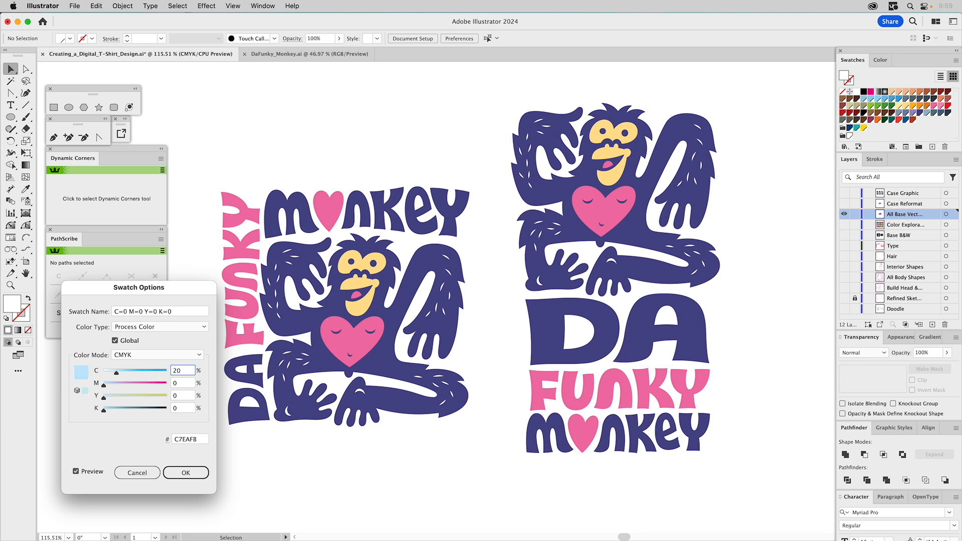
{"action": "left_click", "coordinate": [184, 407]}
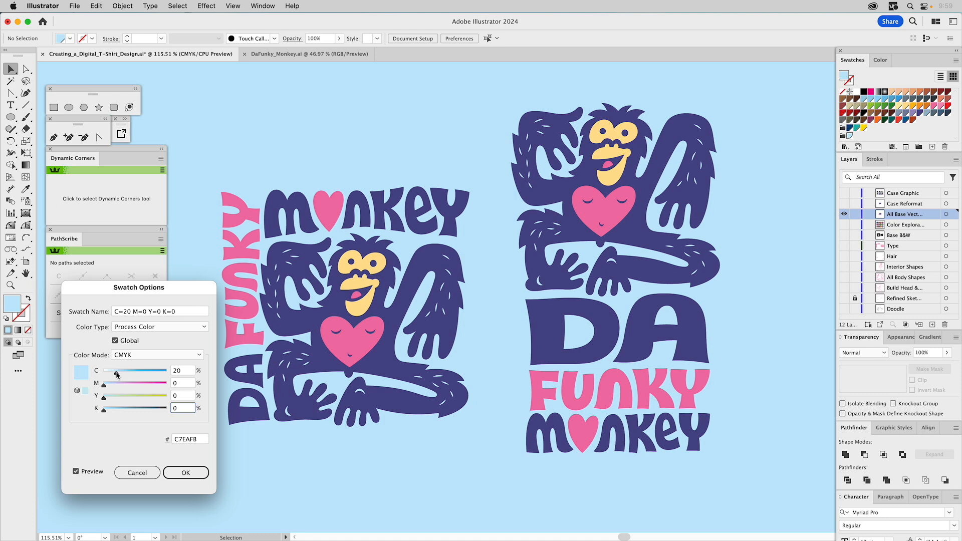
{"action": "left_click_drag", "start_coordinate": [115, 373], "coordinate": [109, 375]}
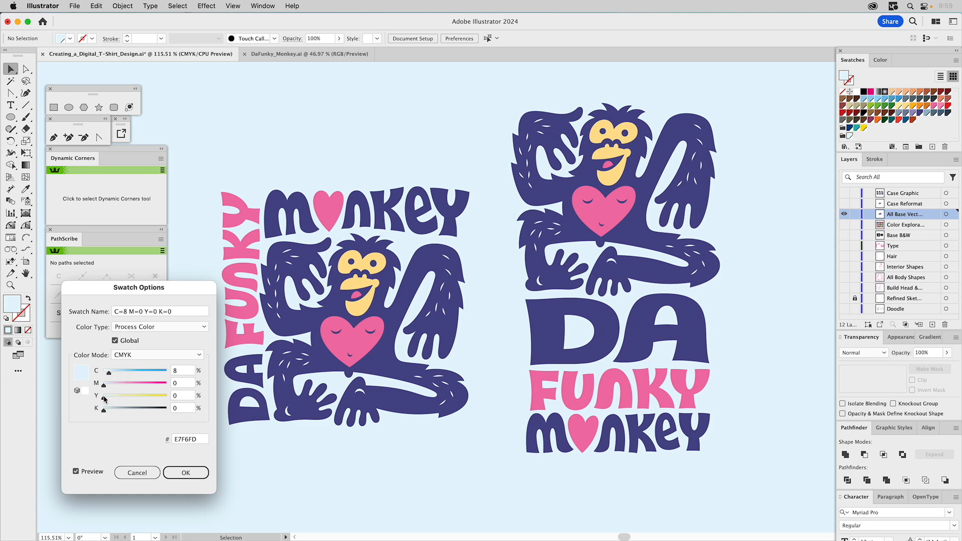
{"action": "left_click_drag", "start_coordinate": [105, 397], "coordinate": [113, 398]}
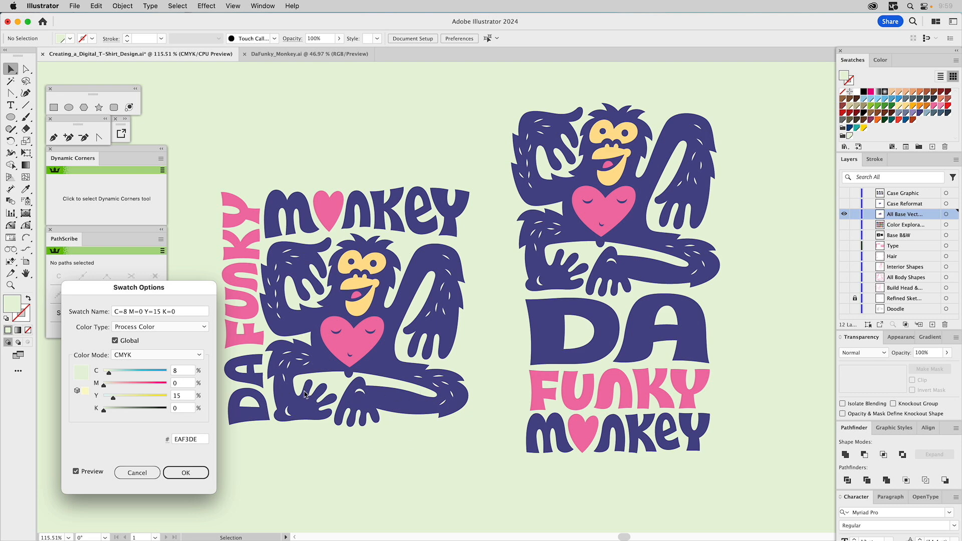
{"action": "left_click_drag", "start_coordinate": [103, 385], "coordinate": [108, 387]}
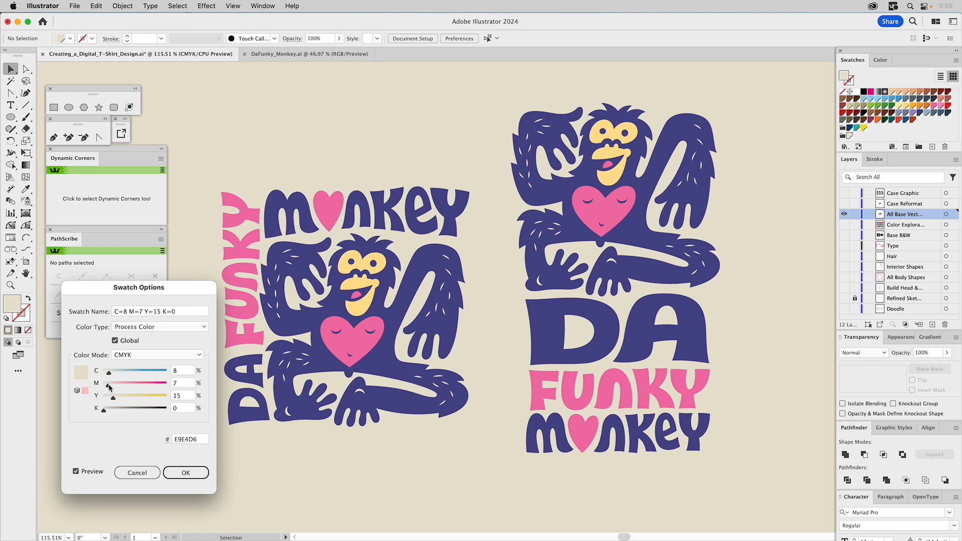
{"action": "left_click", "coordinate": [181, 472]}
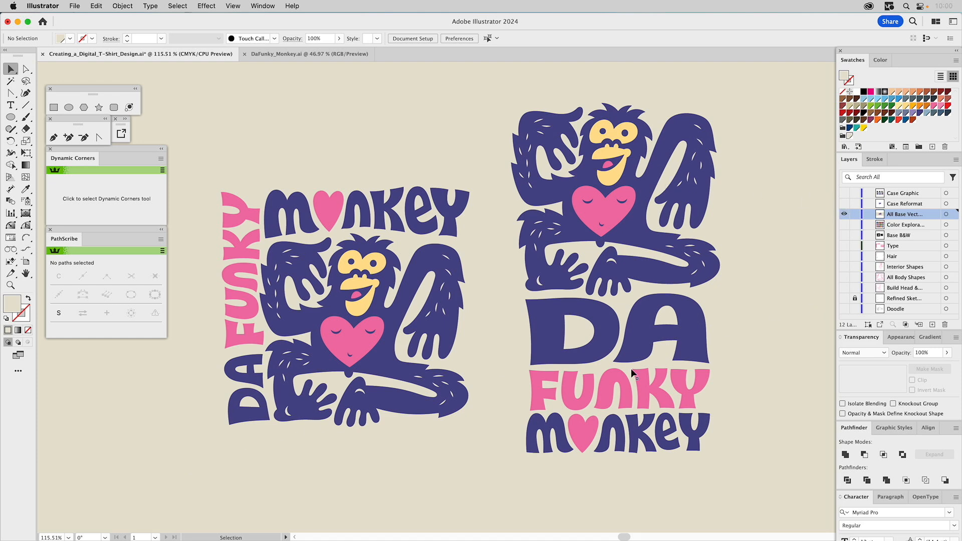
- Hide the base vector layer and show the Case Reformat layouts, followed by the Case Graphic phone case mockups
{"action": "left_click", "coordinate": [844, 203]}
{"action": "left_click", "coordinate": [844, 215]}
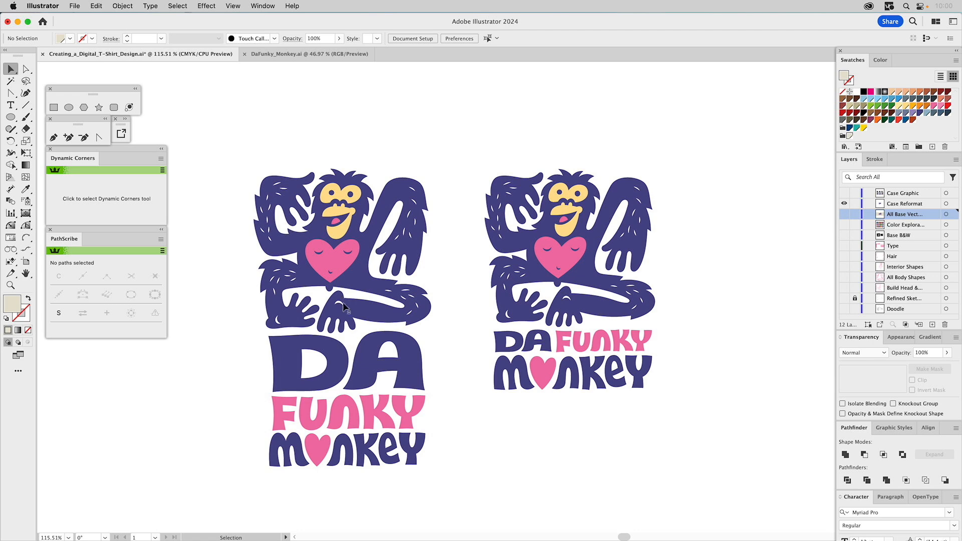
{"action": "left_click", "coordinate": [844, 194]}
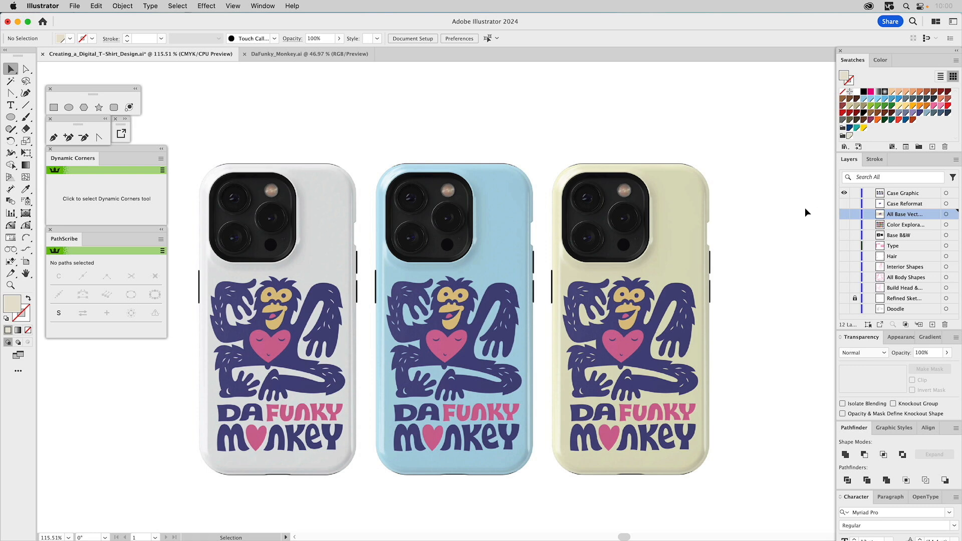
- Switch to the DaFunky_Monkey.ai document and check its artboard dimensions
{"action": "left_click", "coordinate": [311, 51]}
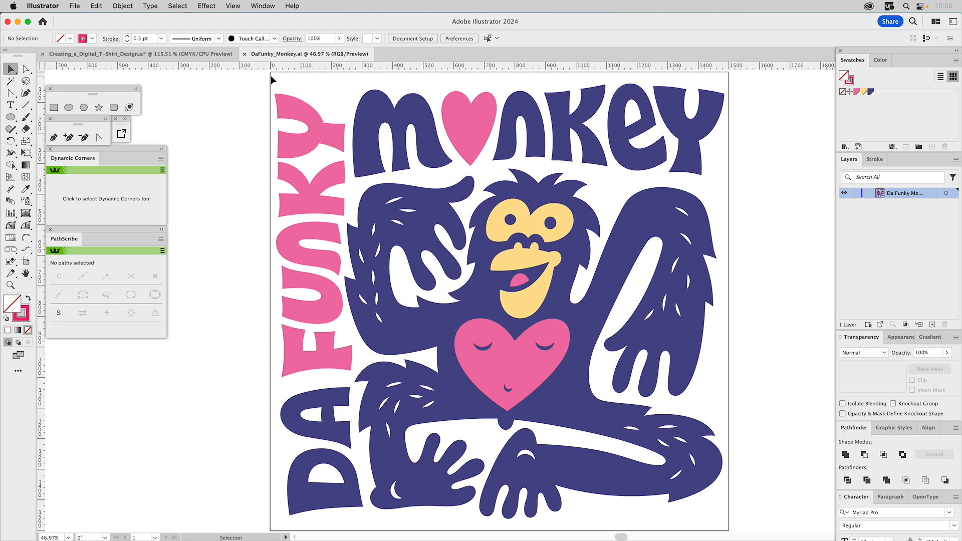
{"action": "left_click", "coordinate": [28, 263]}
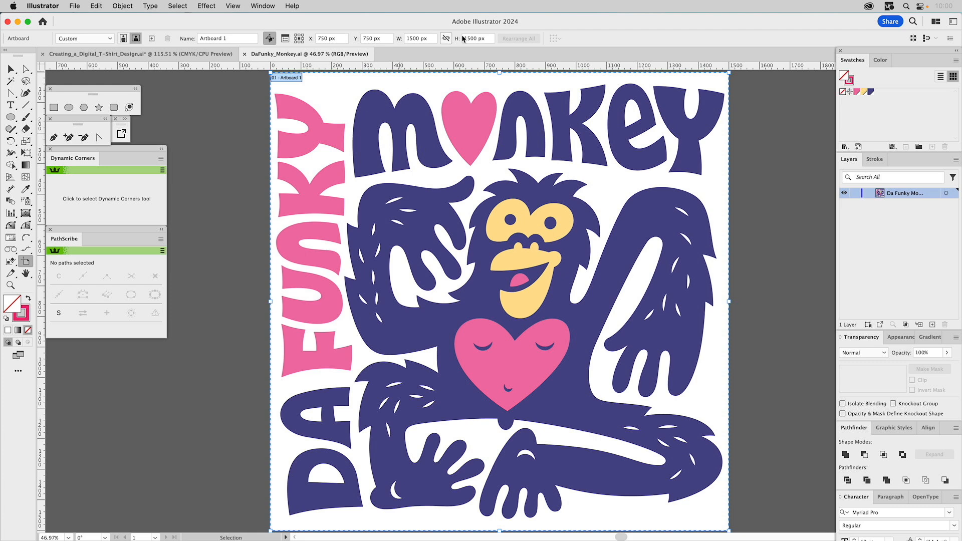
{"action": "left_click", "coordinate": [12, 71]}
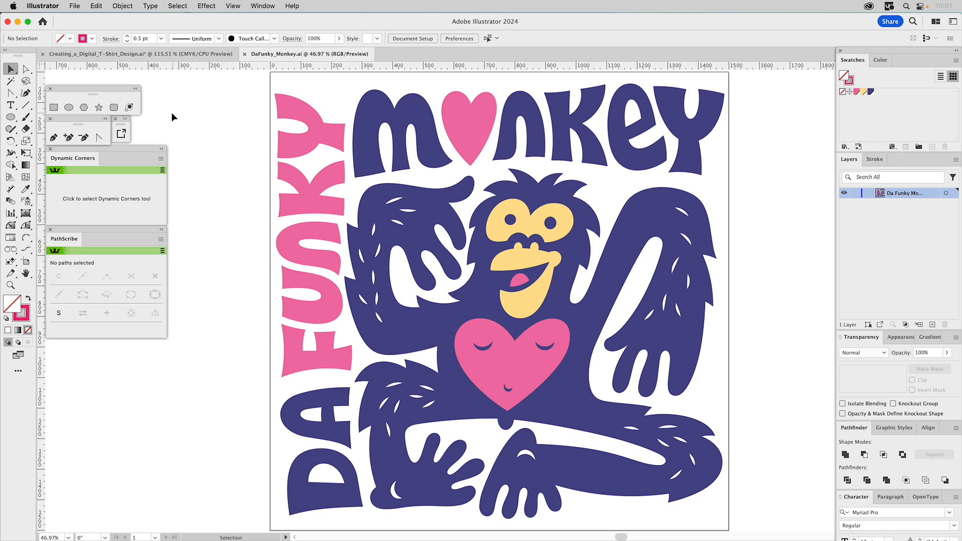
- Export the DaFunky Monkey asset to the Desktop as a PNG 8 at 200 ppi
{"action": "left_click", "coordinate": [124, 119]}
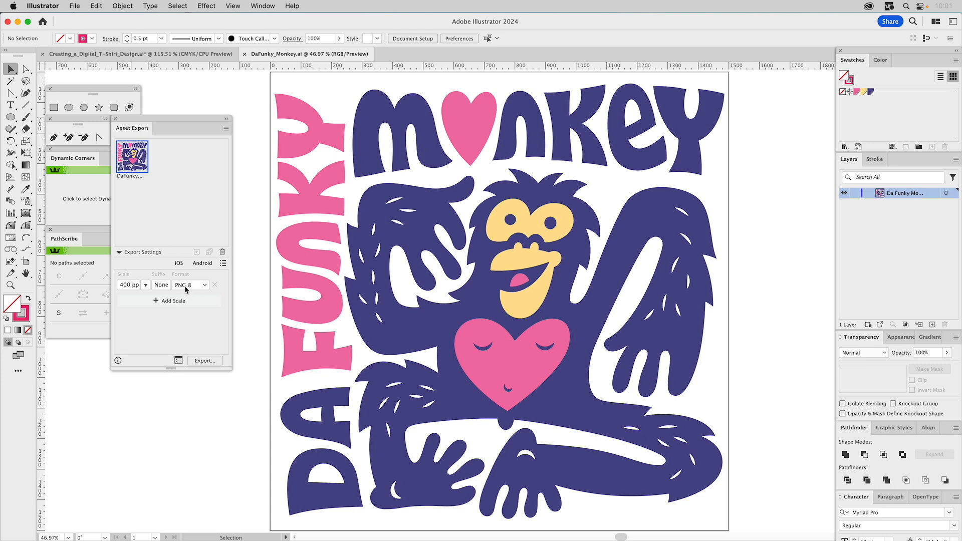
{"action": "left_click", "coordinate": [130, 284]}
{"action": "left_click_drag", "start_coordinate": [130, 285], "coordinate": [114, 282]}
{"action": "type", "text": "200"}
{"action": "left_click", "coordinate": [194, 323]}
{"action": "left_click", "coordinate": [205, 361]}
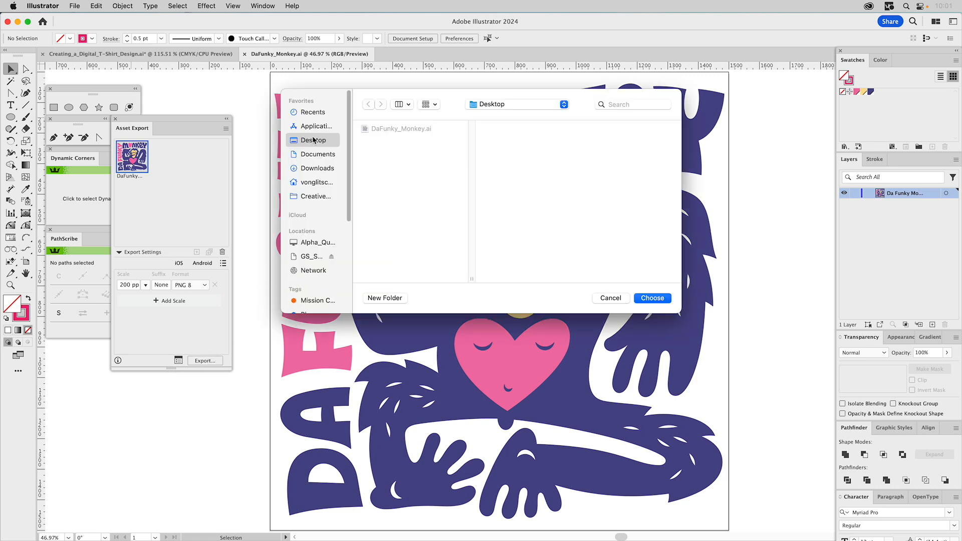
{"action": "left_click", "coordinate": [651, 299]}
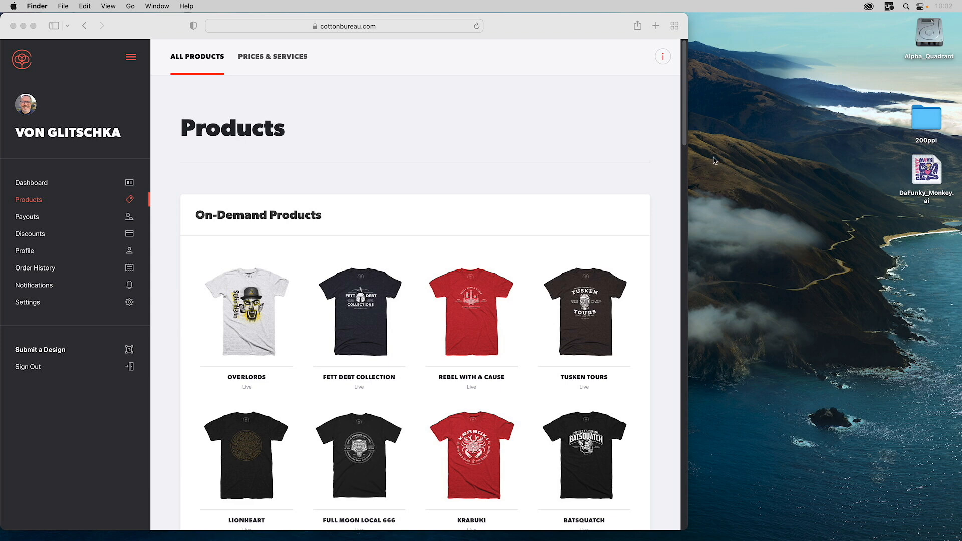
- Switch to Safari and look through the on-demand shirts on the Cotton Bureau products page
{"action": "left_click", "coordinate": [575, 27]}
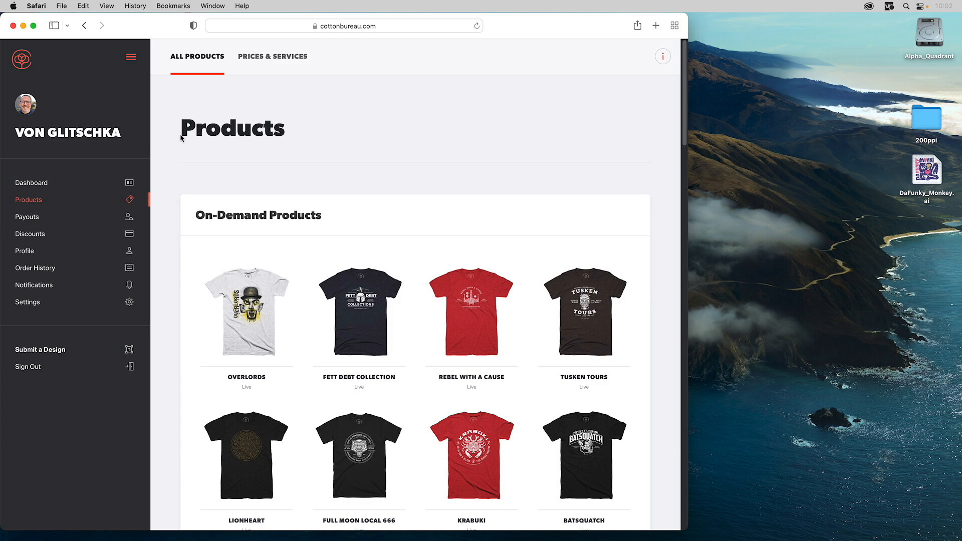
{"action": "scroll", "coordinate": [405, 289], "scroll_direction": "down", "scroll_amount": 6}
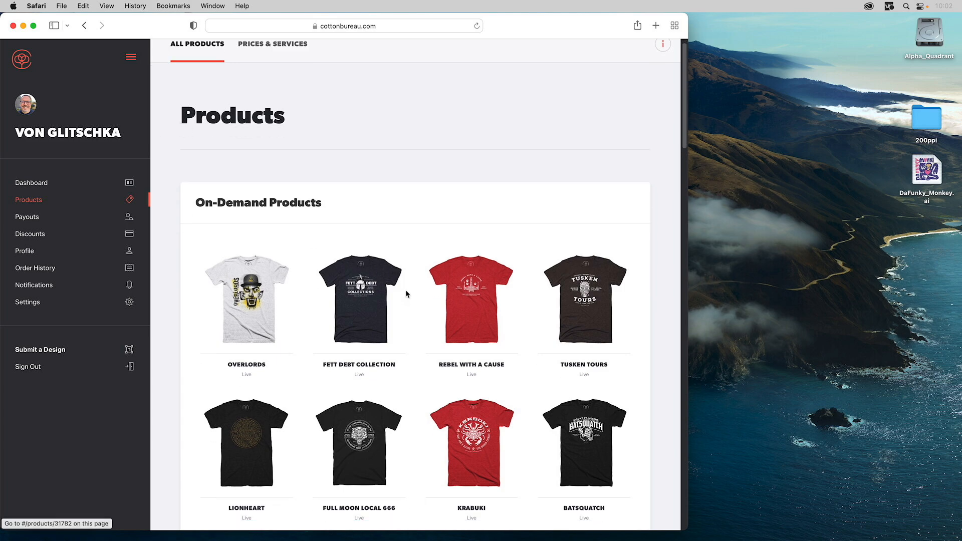
{"action": "scroll", "coordinate": [406, 290], "scroll_direction": "down", "scroll_amount": 7}
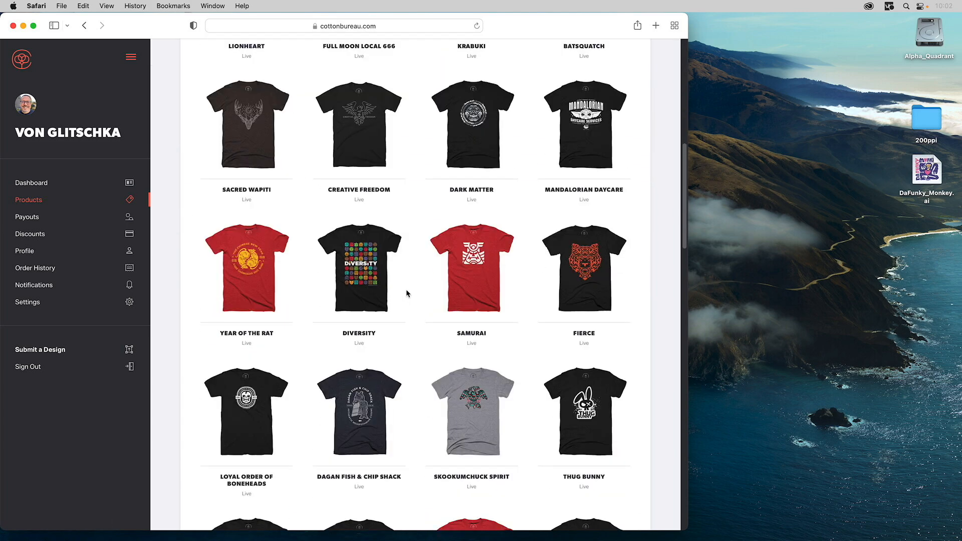
{"action": "scroll", "coordinate": [406, 294], "scroll_direction": "down", "scroll_amount": 5}
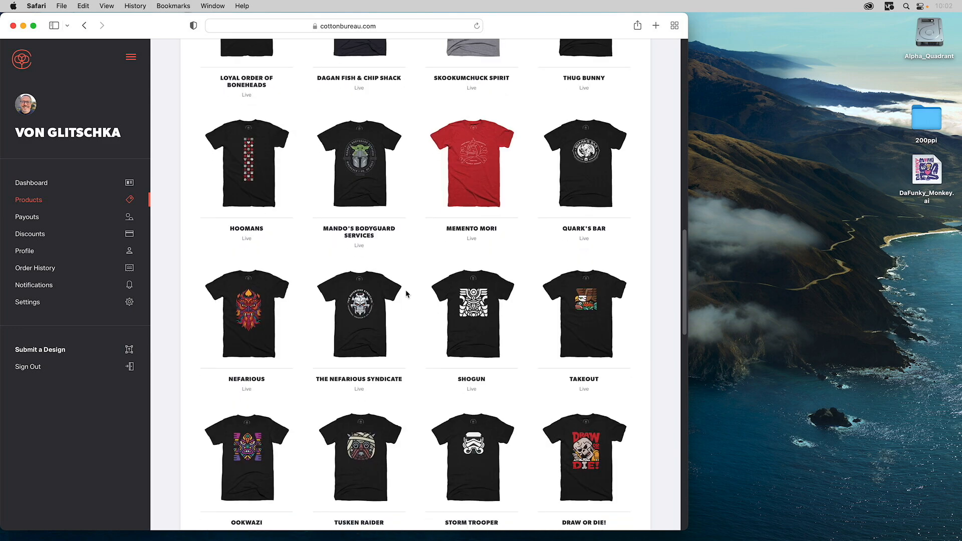
{"action": "scroll", "coordinate": [405, 295], "scroll_direction": "down", "scroll_amount": 3}
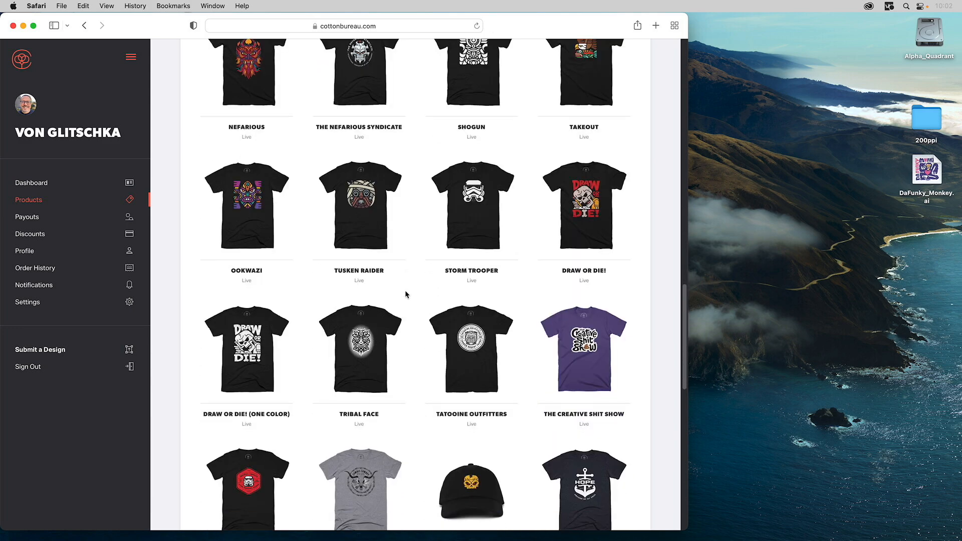
{"action": "scroll", "coordinate": [404, 295], "scroll_direction": "up", "scroll_amount": 15}
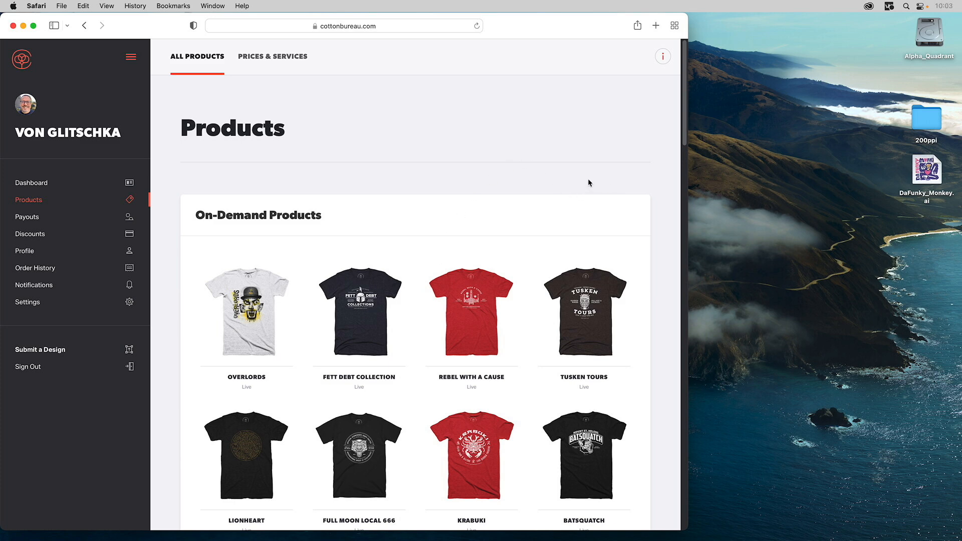
- Move DaFunkyMonkey.png out of the 200ppi folder onto the desktop and close the folder window
{"action": "left_click", "coordinate": [834, 159]}
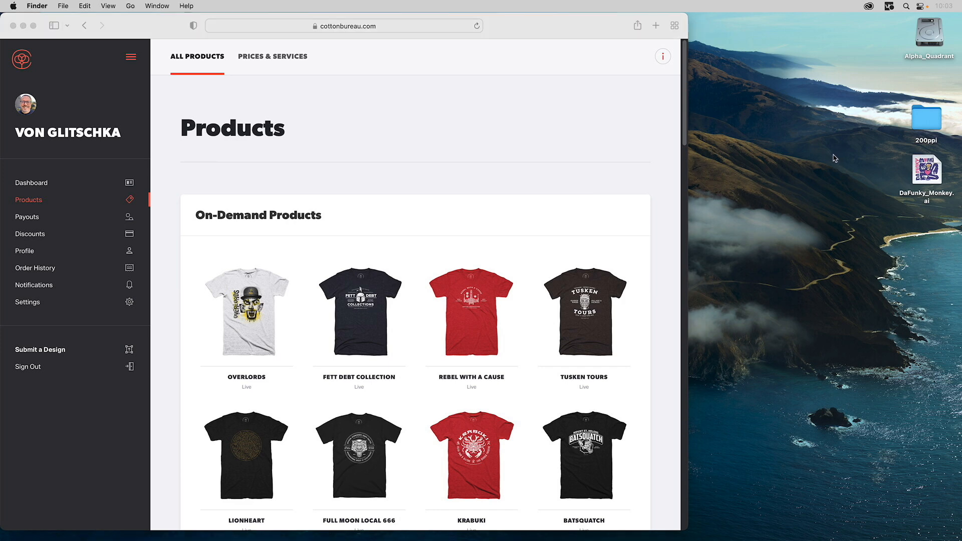
{"action": "double_click", "coordinate": [930, 122]}
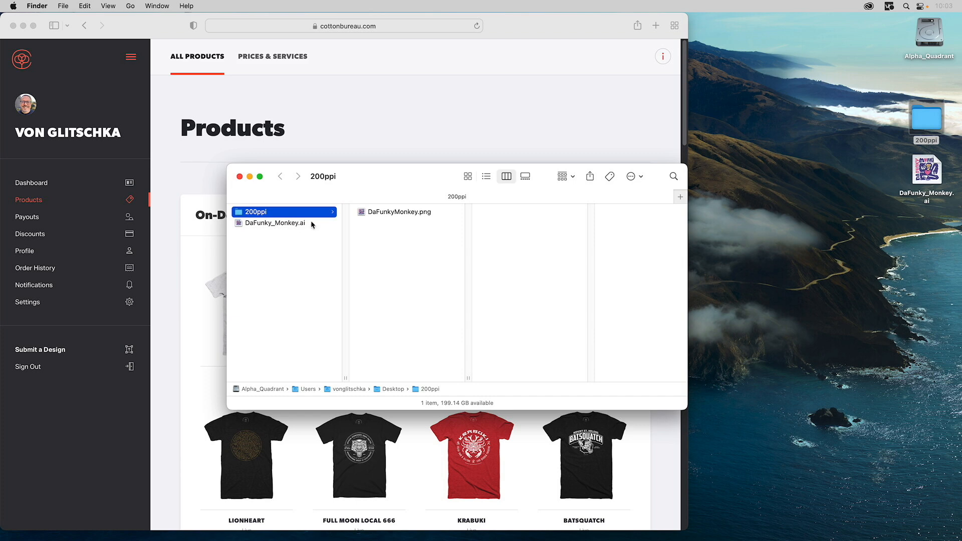
{"action": "left_click_drag", "start_coordinate": [361, 214], "coordinate": [867, 250]}
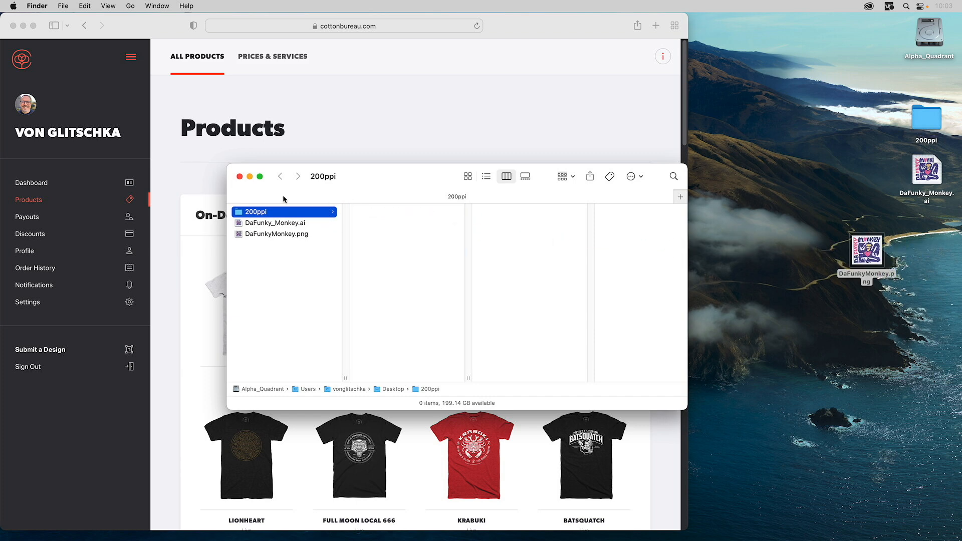
{"action": "left_click", "coordinate": [239, 176]}
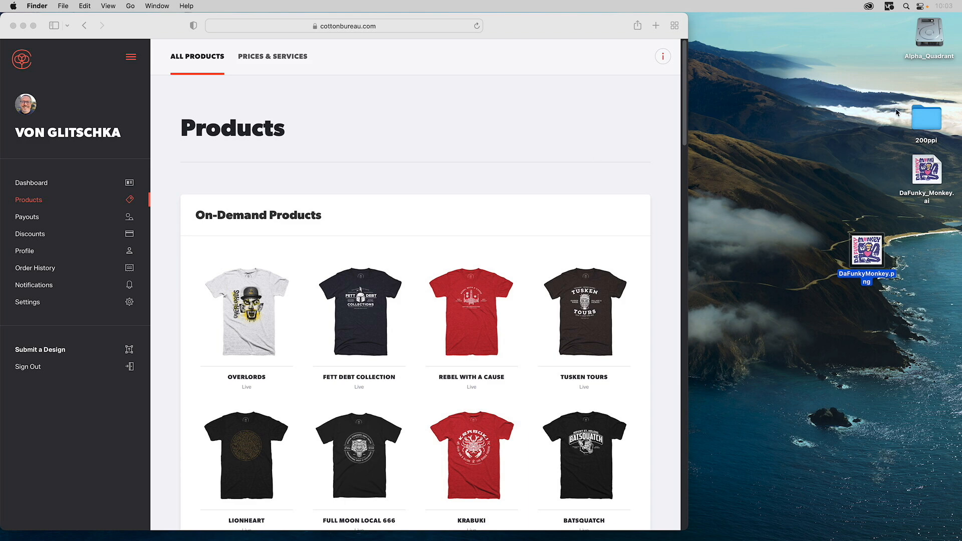
- Delete the 200ppi folder and place DaFunkyMonkey.png below DaFunky_Monkey.ai on the desktop
{"action": "left_click", "coordinate": [922, 110]}
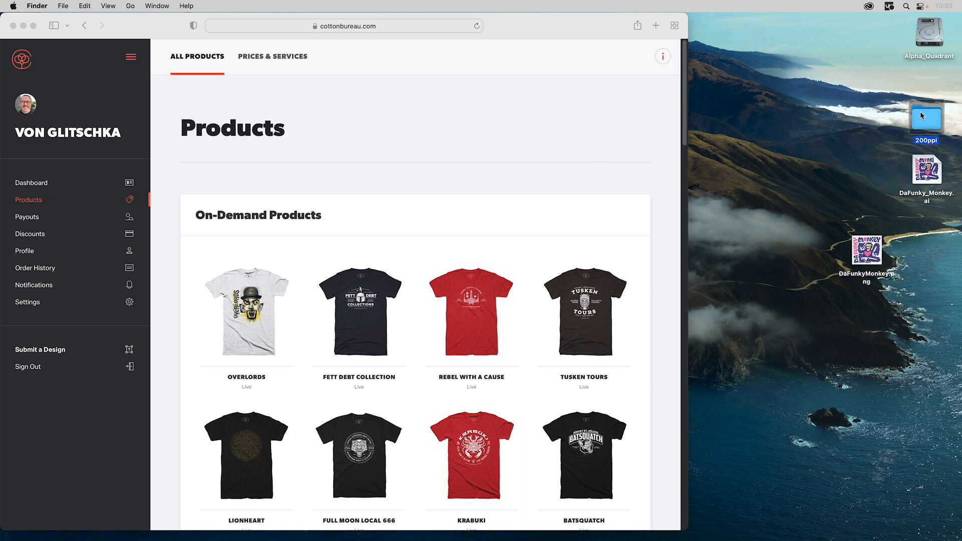
{"action": "key", "text": "super+BackSpace"}
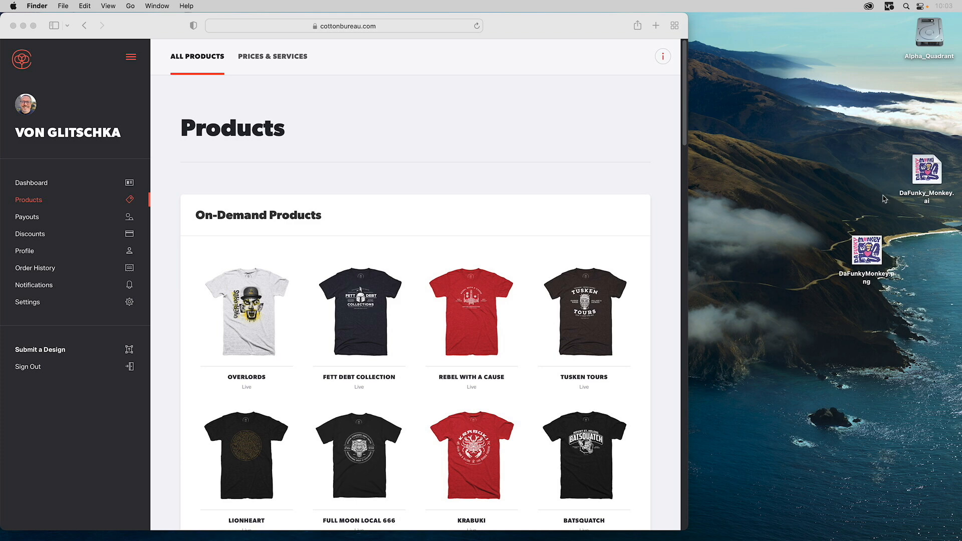
{"action": "left_click_drag", "start_coordinate": [872, 251], "coordinate": [930, 234]}
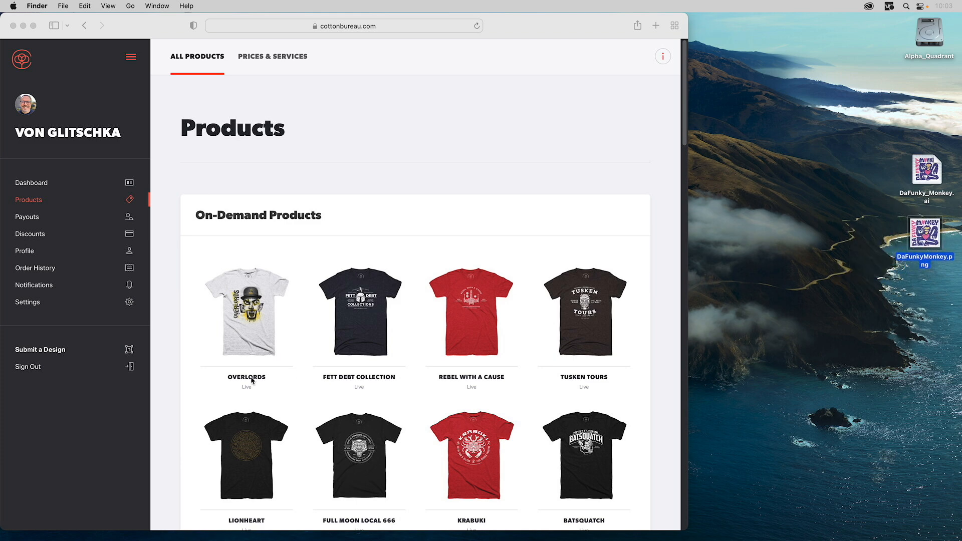
- Start a design submission on Cotton Bureau and upload DaFunkyMonkey.png as the design file
{"action": "left_click", "coordinate": [32, 443]}
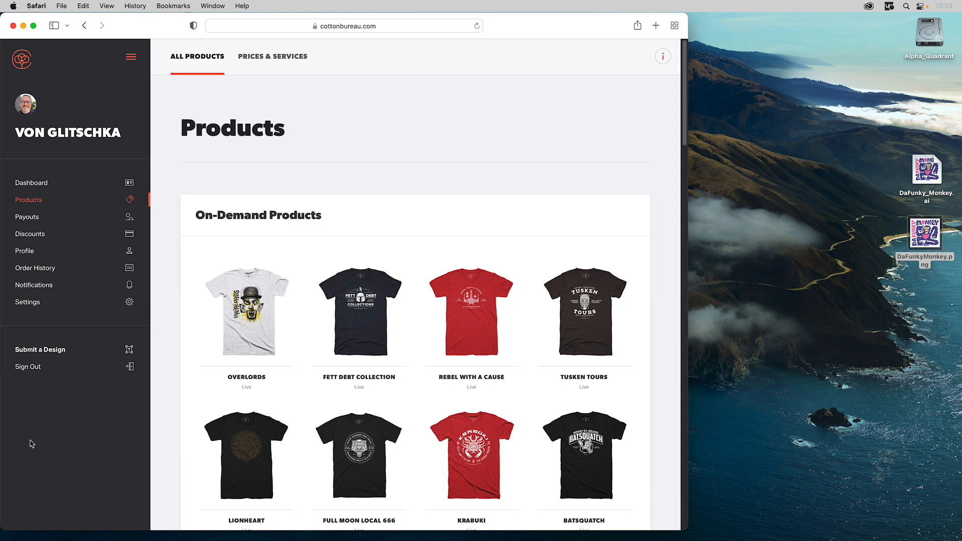
{"action": "left_click", "coordinate": [27, 351]}
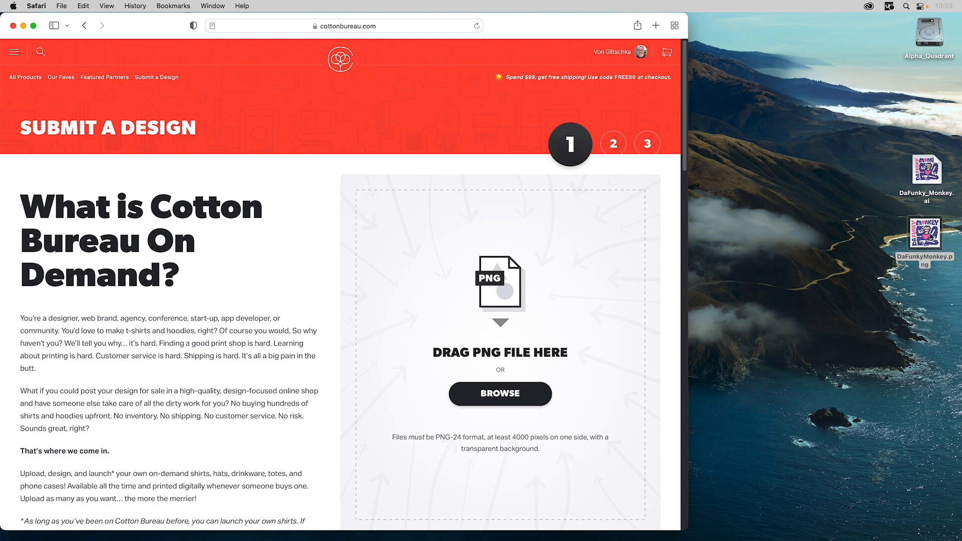
{"action": "left_click_drag", "start_coordinate": [925, 235], "coordinate": [516, 292]}
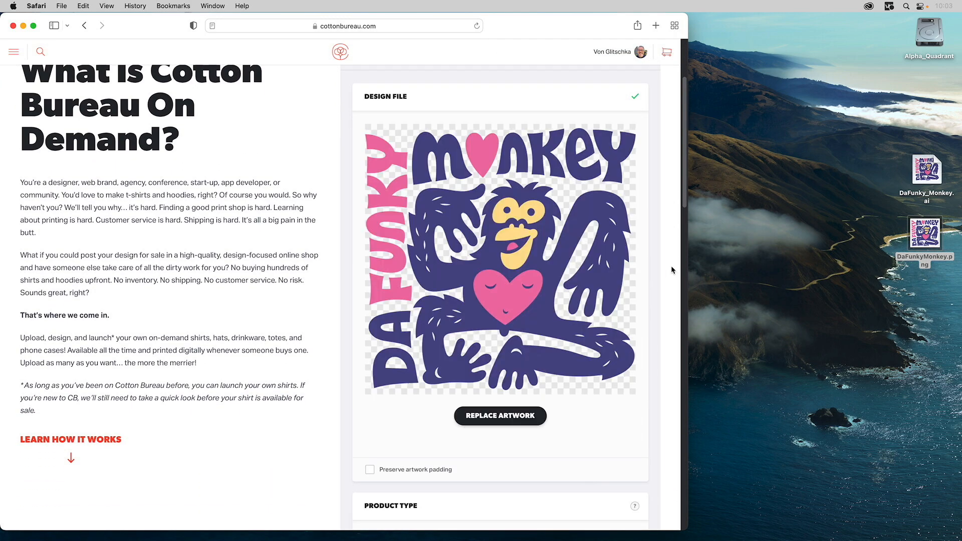
- Continue with Shirt as the product type and set the design placement to Max Centered
{"action": "scroll", "coordinate": [555, 276], "scroll_direction": "down", "scroll_amount": 4}
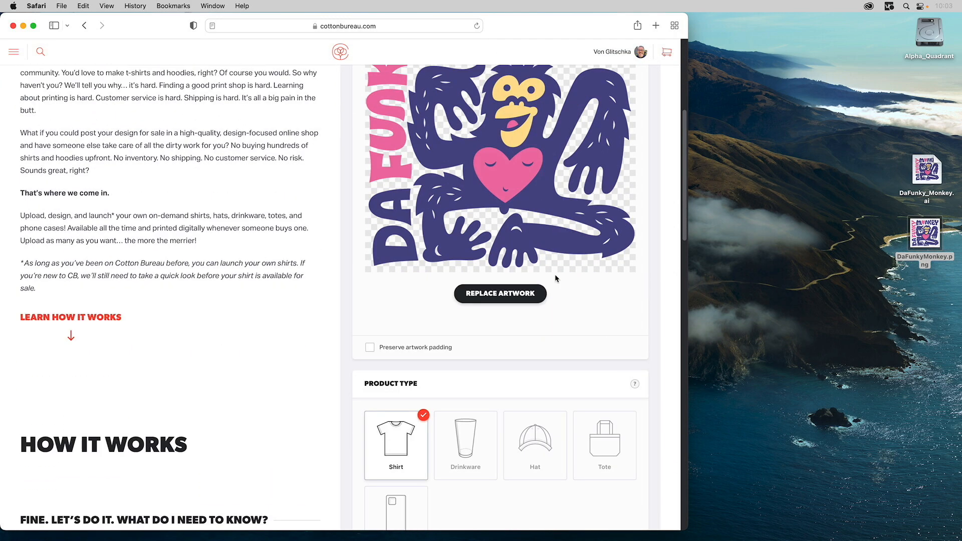
{"action": "scroll", "coordinate": [556, 278], "scroll_direction": "down", "scroll_amount": 3}
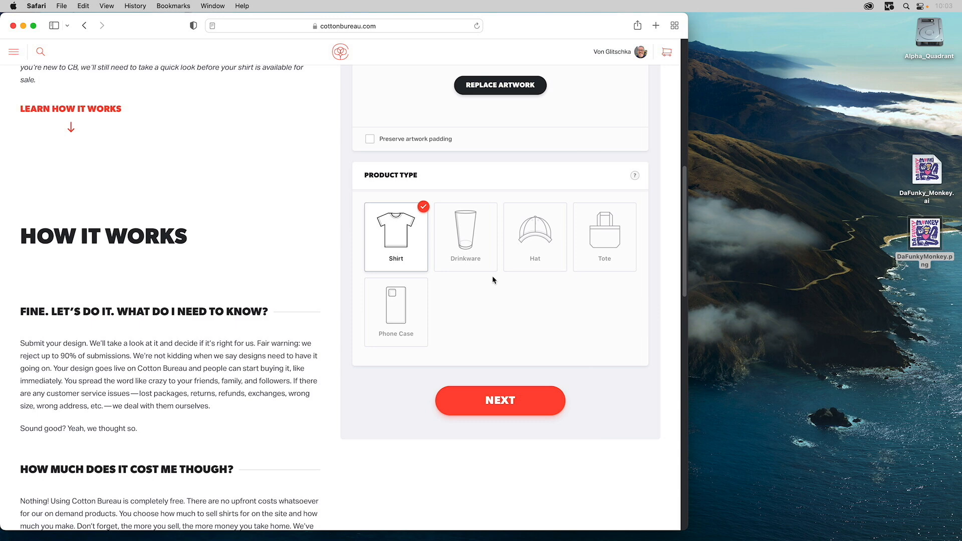
{"action": "scroll", "coordinate": [491, 276], "scroll_direction": "up", "scroll_amount": 1}
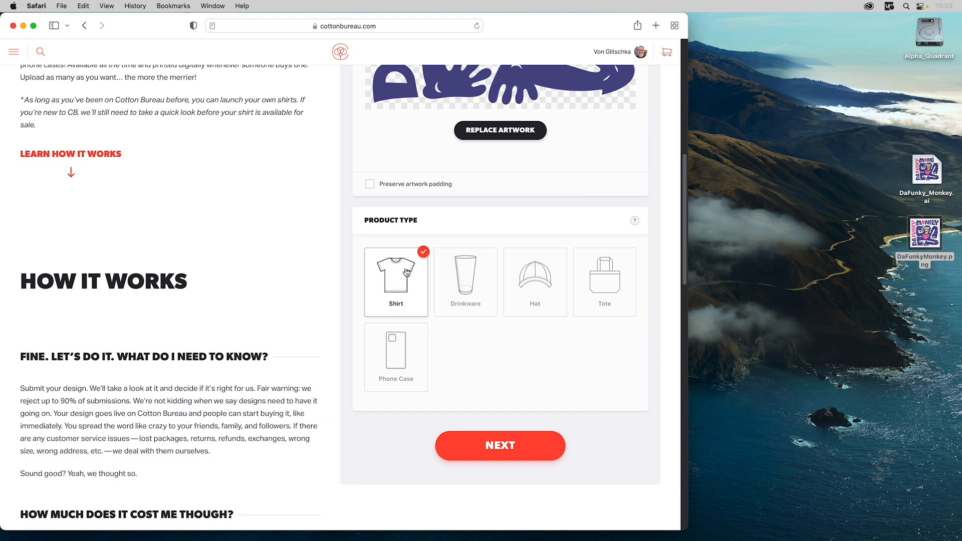
{"action": "left_click", "coordinate": [483, 445]}
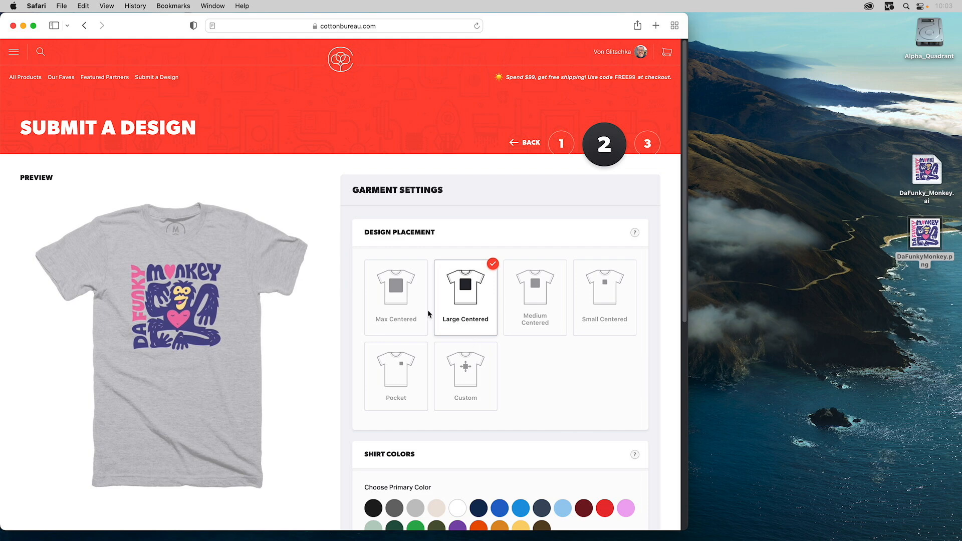
{"action": "mouse_move", "coordinate": [393, 293]}
{"action": "left_click", "coordinate": [393, 291]}
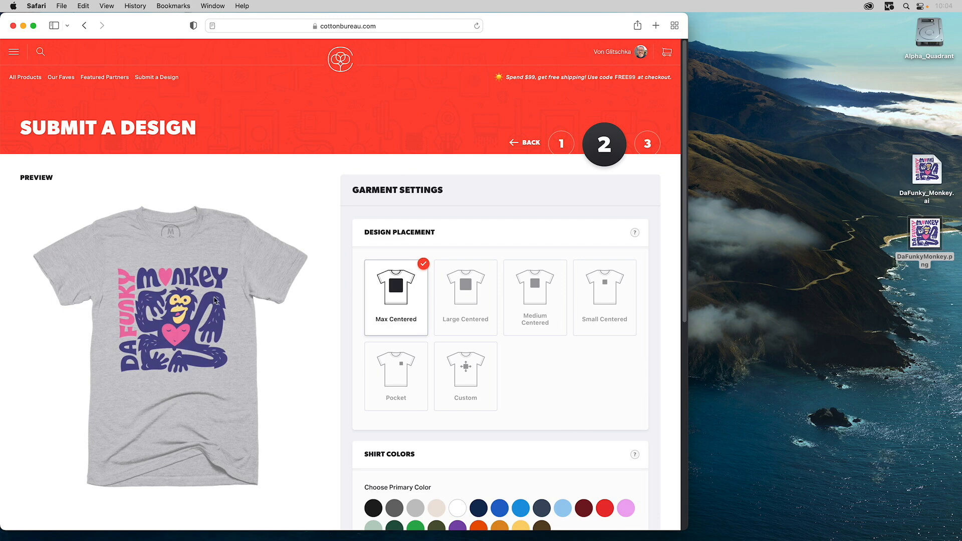
- Try White as the primary shirt color, check the garment previews and remove the color
{"action": "scroll", "coordinate": [476, 354], "scroll_direction": "down", "scroll_amount": 1}
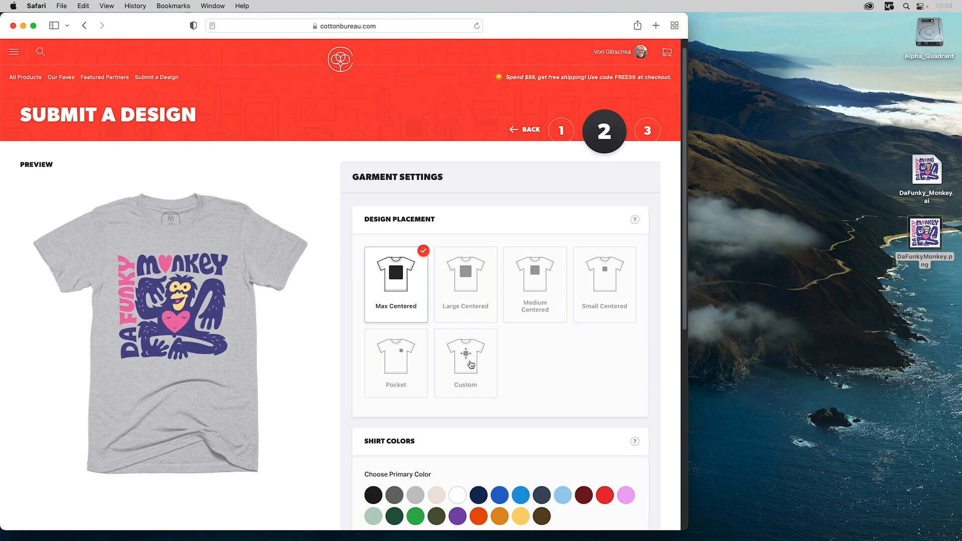
{"action": "scroll", "coordinate": [460, 355], "scroll_direction": "down", "scroll_amount": 3}
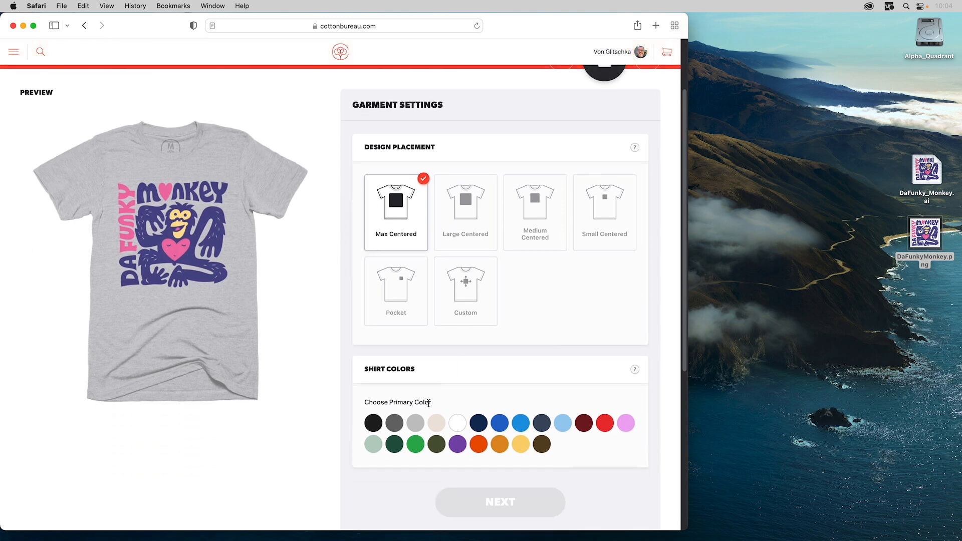
{"action": "left_click", "coordinate": [456, 423]}
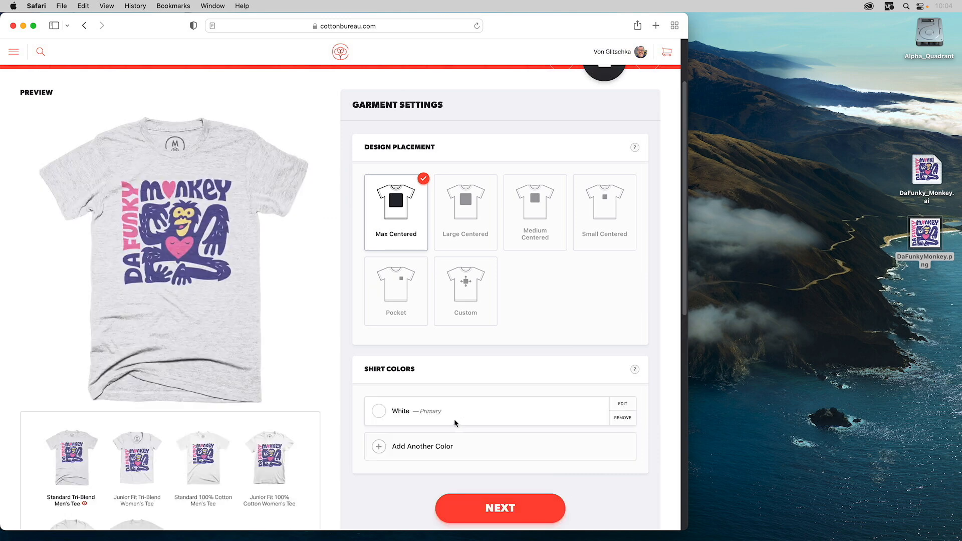
{"action": "scroll", "coordinate": [461, 406], "scroll_direction": "down", "scroll_amount": 3}
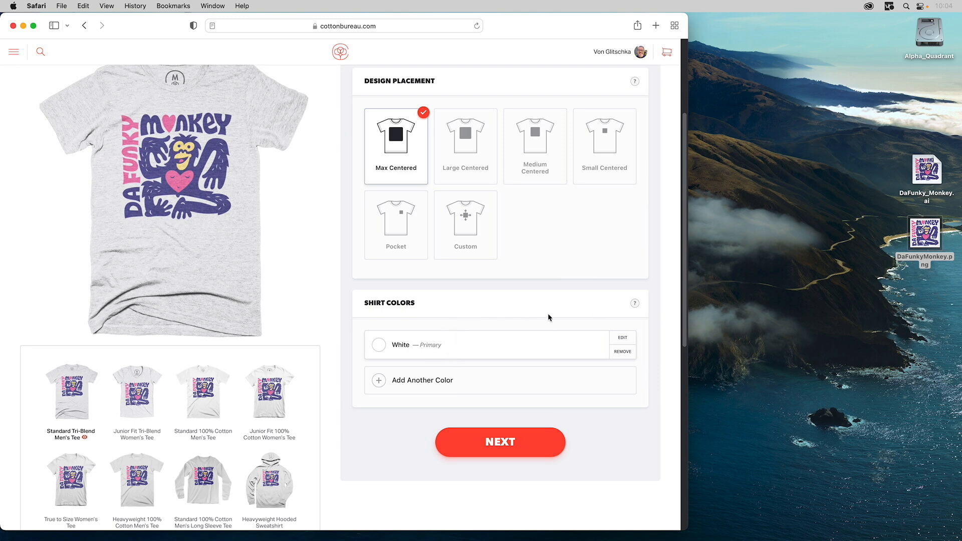
{"action": "left_click", "coordinate": [620, 351]}
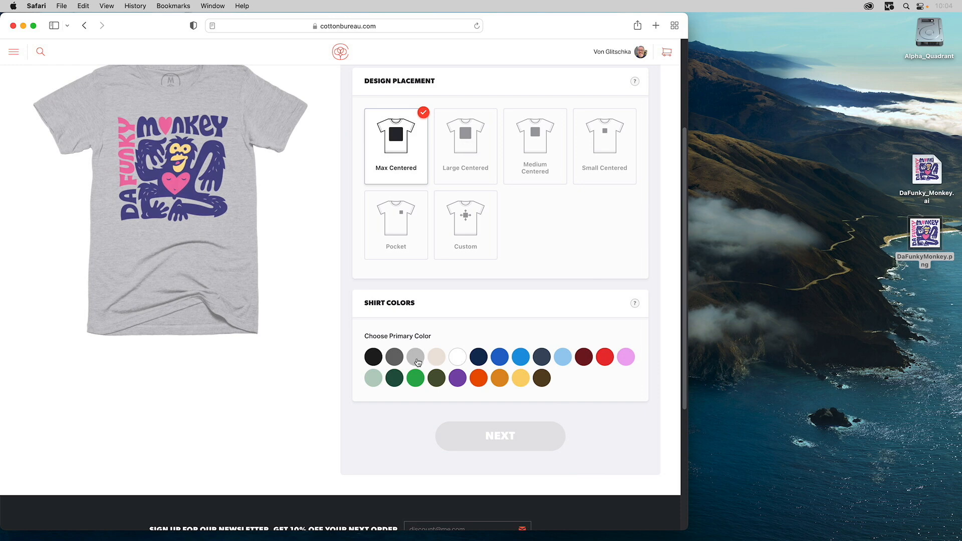
- Set the primary shirt color to Banana and compare the Standard 100% Cotton and Standard Poly-Cotton Men's Tee previews
{"action": "left_click", "coordinate": [521, 381]}
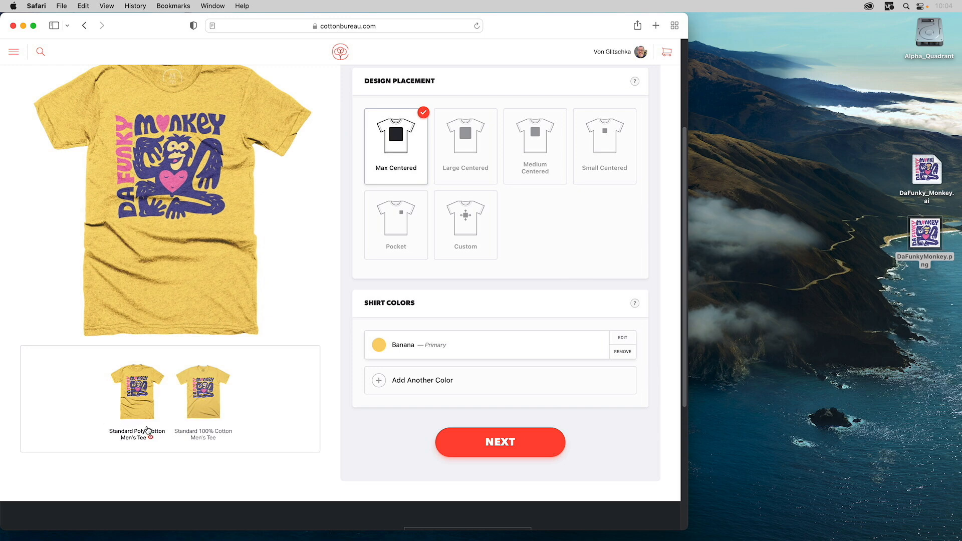
{"action": "left_click", "coordinate": [197, 412]}
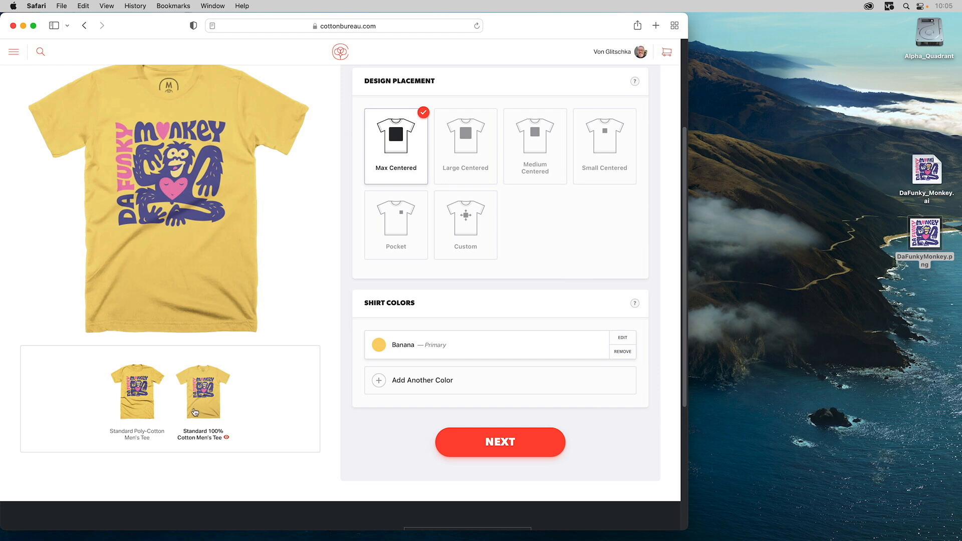
{"action": "left_click", "coordinate": [139, 402]}
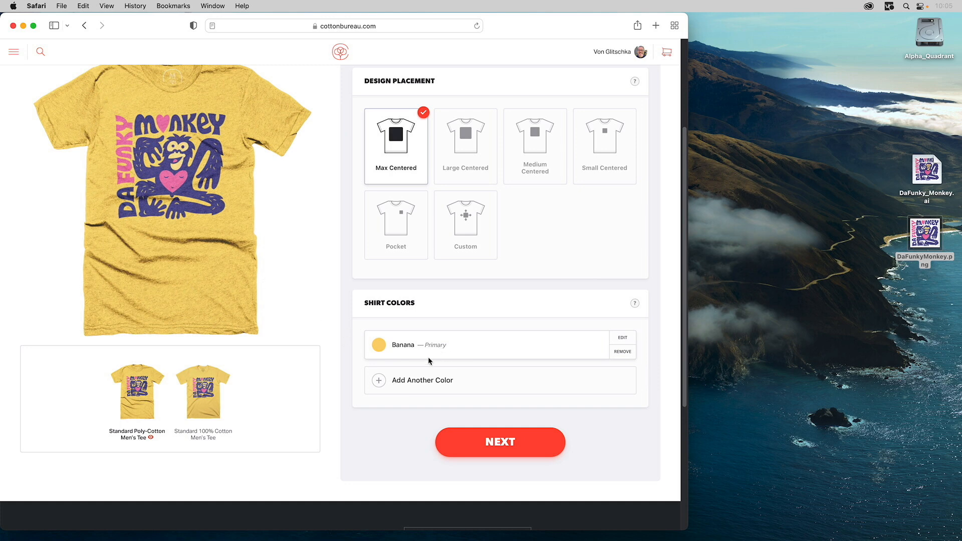
- Try Pink as an additional shirt color and remove it from the list
{"action": "left_click", "coordinate": [401, 381]}
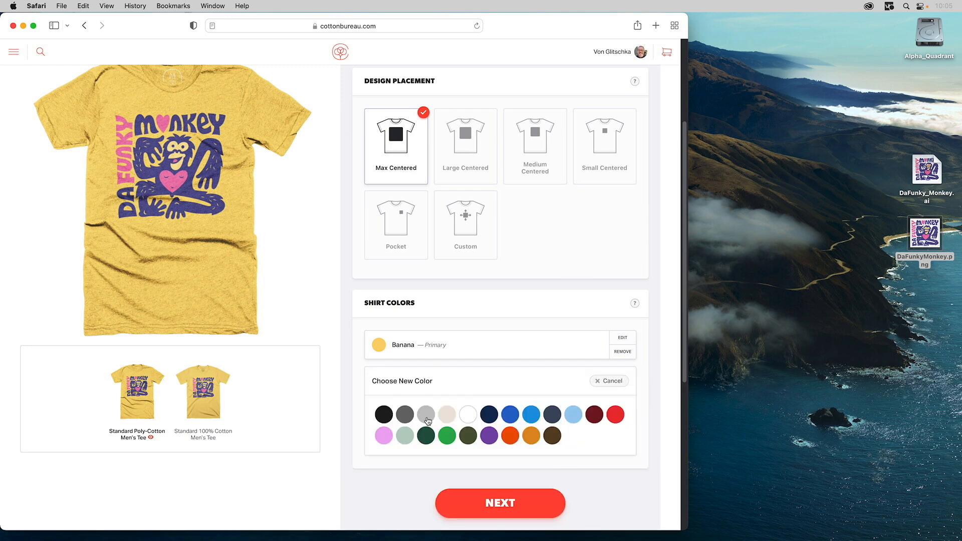
{"action": "left_click", "coordinate": [384, 435]}
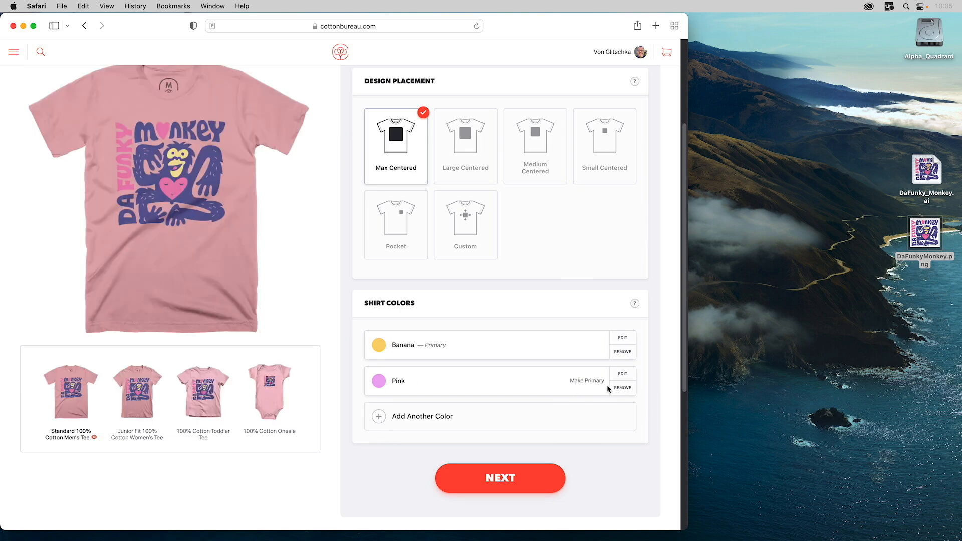
{"action": "left_click", "coordinate": [623, 387]}
- Add Natural as a shirt color and remove Banana so that Natural is the primary color
{"action": "left_click", "coordinate": [427, 382]}
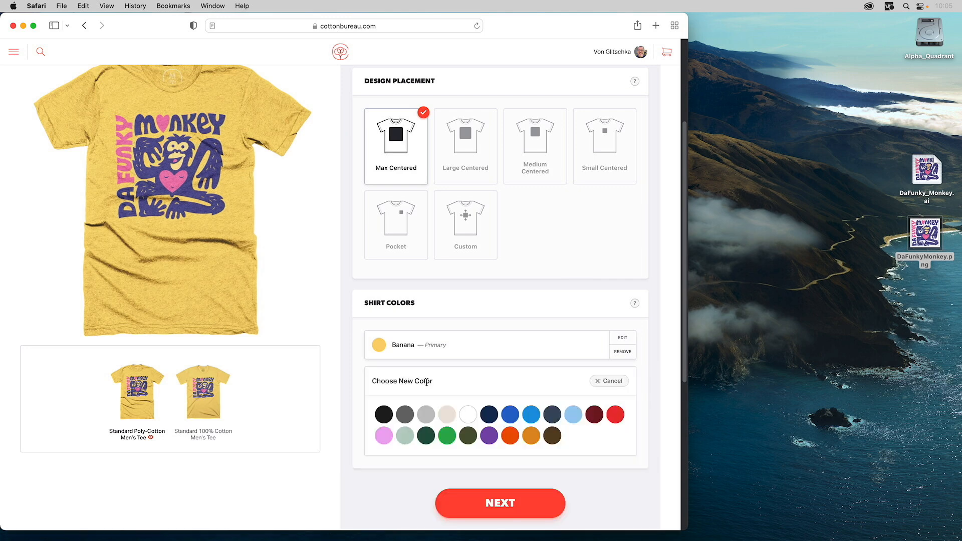
{"action": "left_click", "coordinate": [447, 415]}
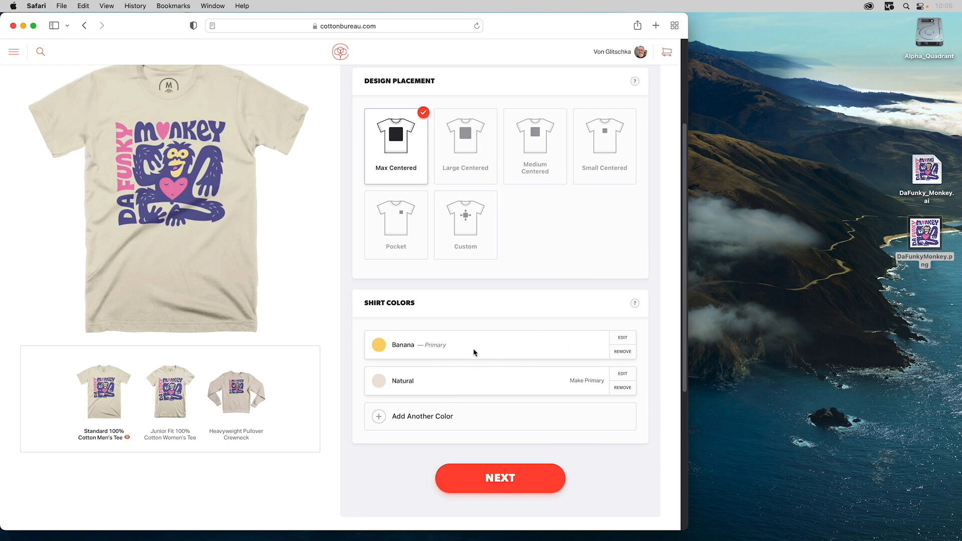
{"action": "left_click", "coordinate": [622, 352]}
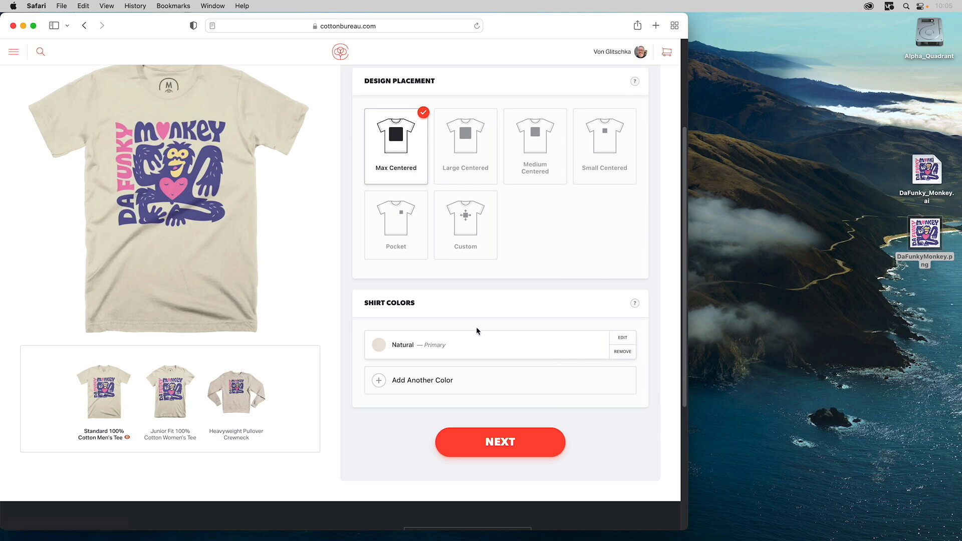
- Add Banana as the second shirt color and preview it on the Standard 100% Cotton Men's Tee
{"action": "left_click", "coordinate": [405, 380]}
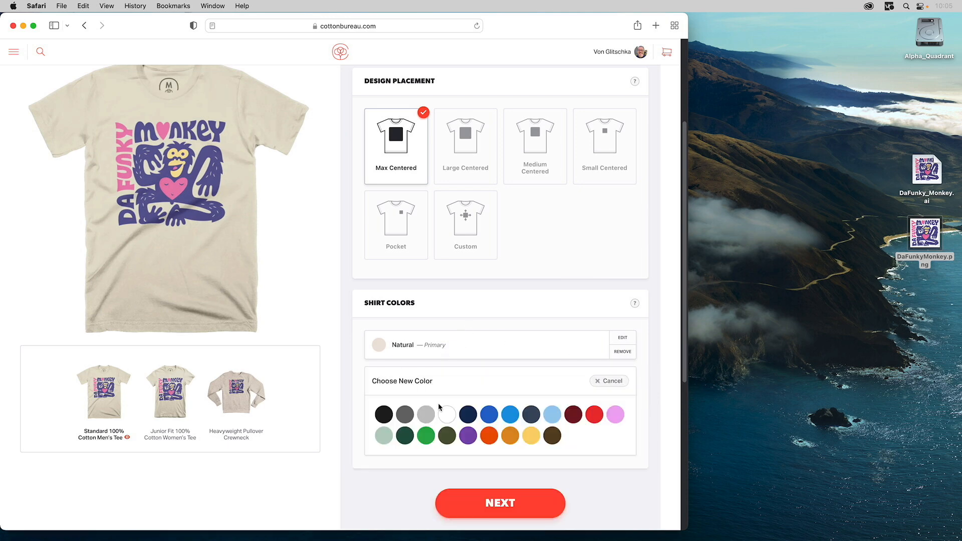
{"action": "left_click", "coordinate": [531, 435]}
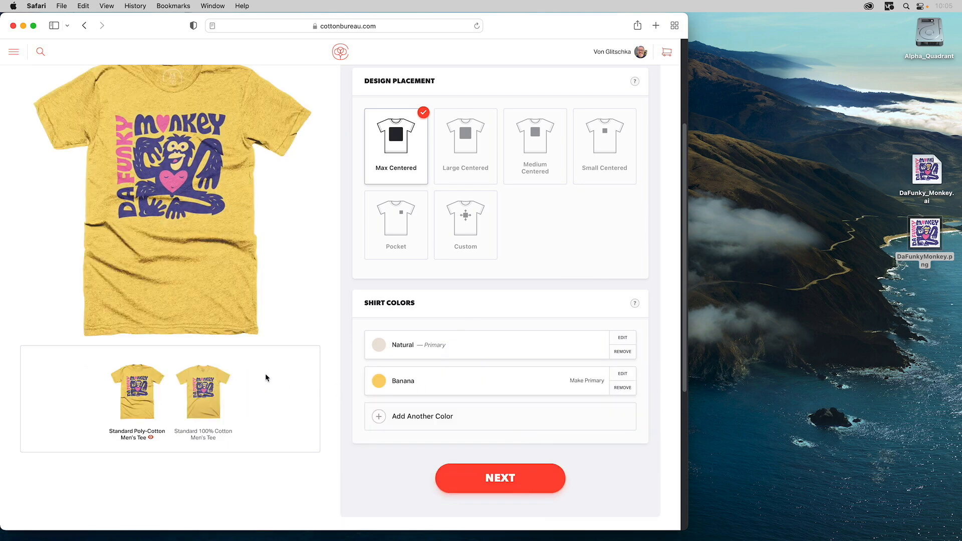
{"action": "left_click", "coordinate": [207, 387]}
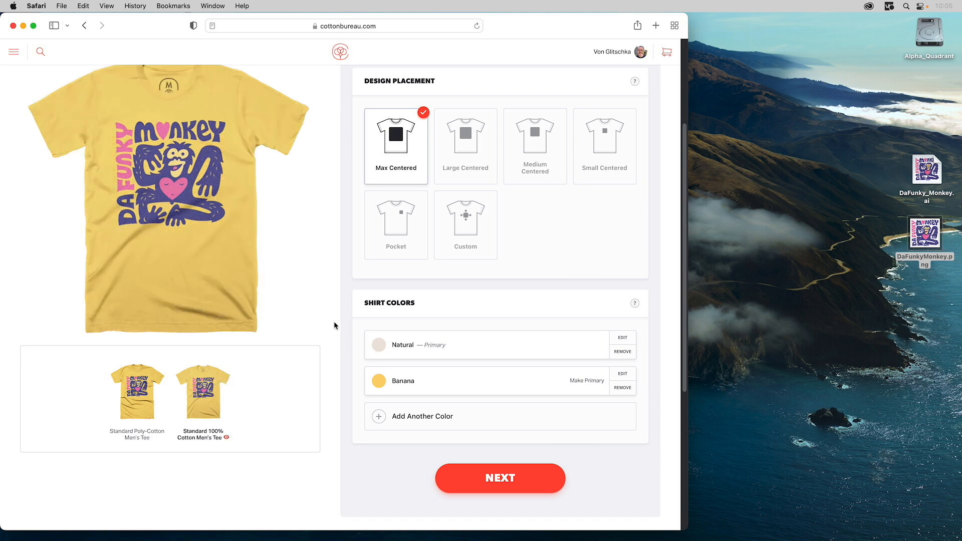
- Try Mint and Light Blue as a third shirt color, removing each one after previewing it
{"action": "left_click", "coordinate": [434, 417]}
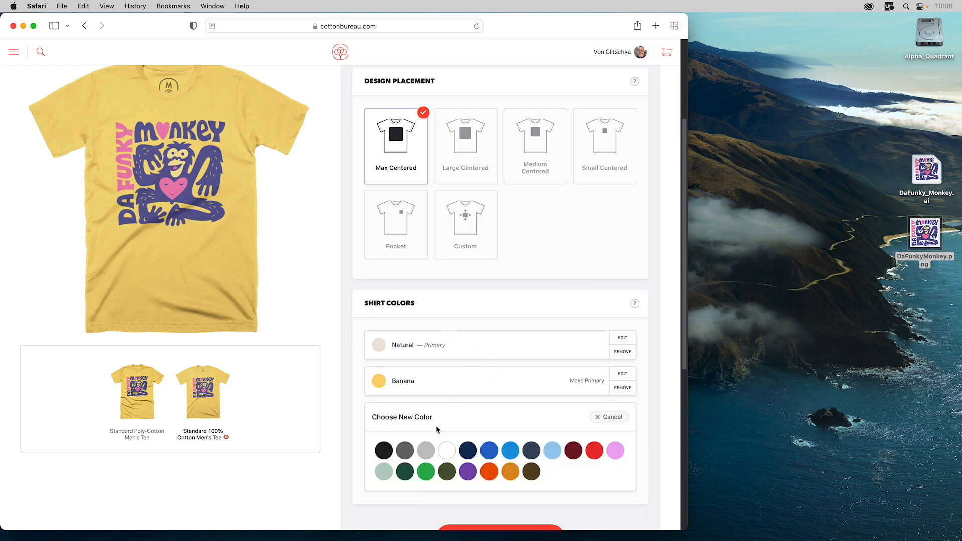
{"action": "left_click", "coordinate": [383, 474]}
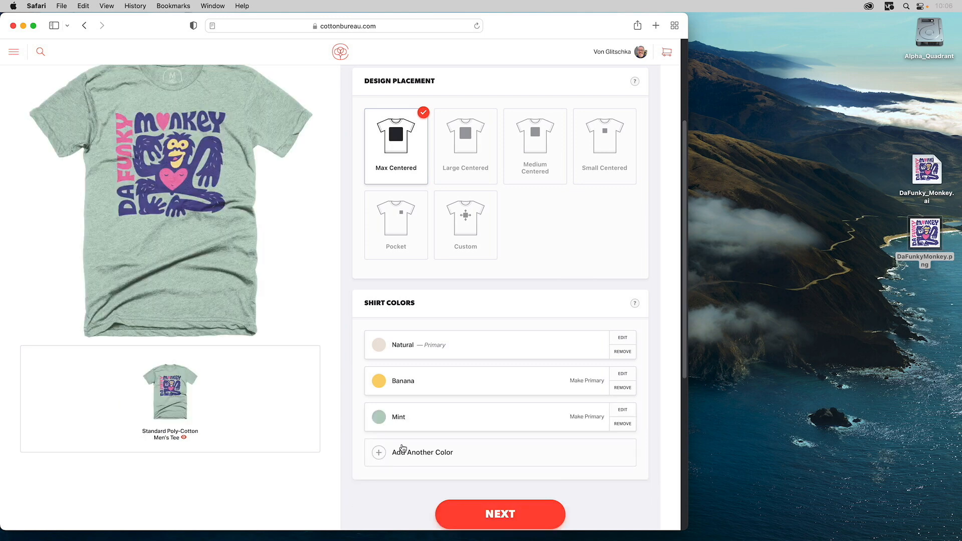
{"action": "left_click", "coordinate": [621, 423]}
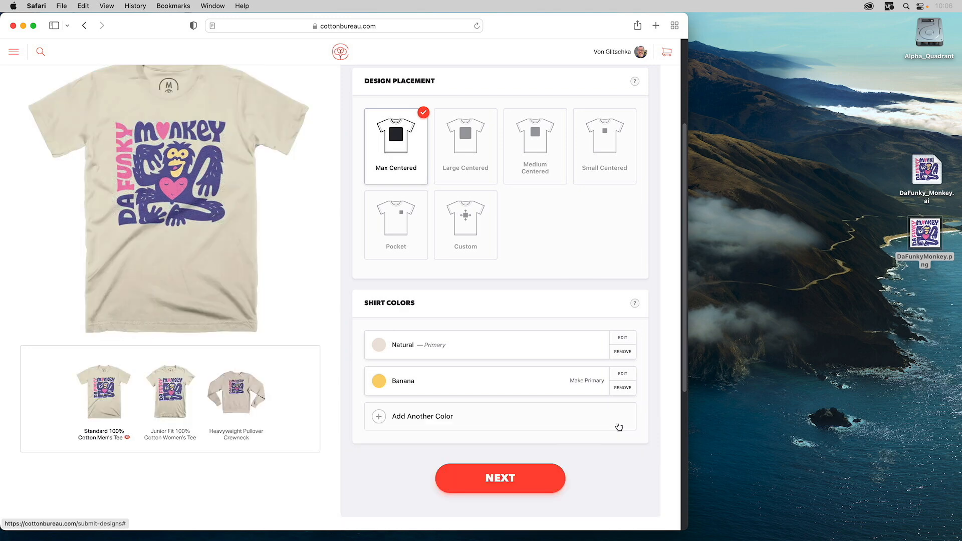
{"action": "left_click", "coordinate": [435, 421]}
{"action": "left_click", "coordinate": [552, 449]}
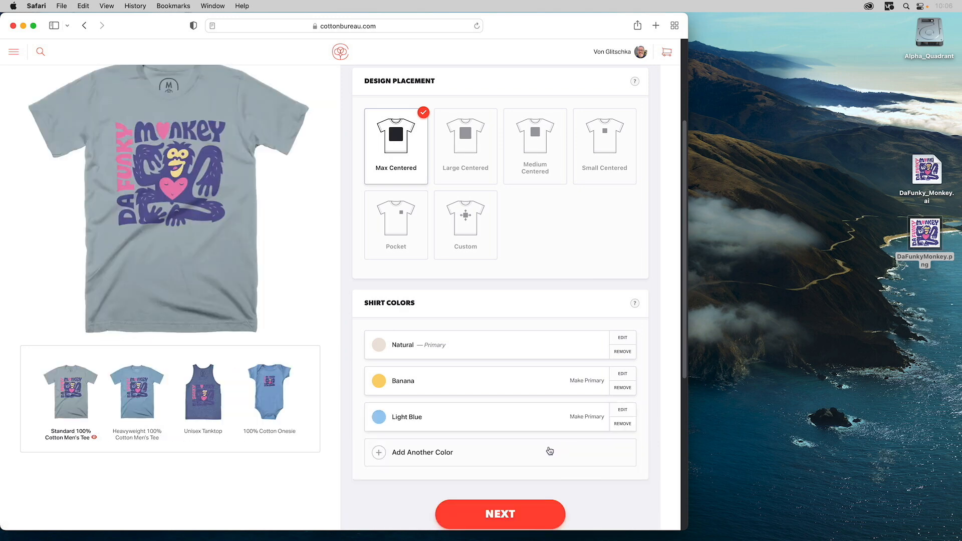
{"action": "left_click", "coordinate": [621, 424]}
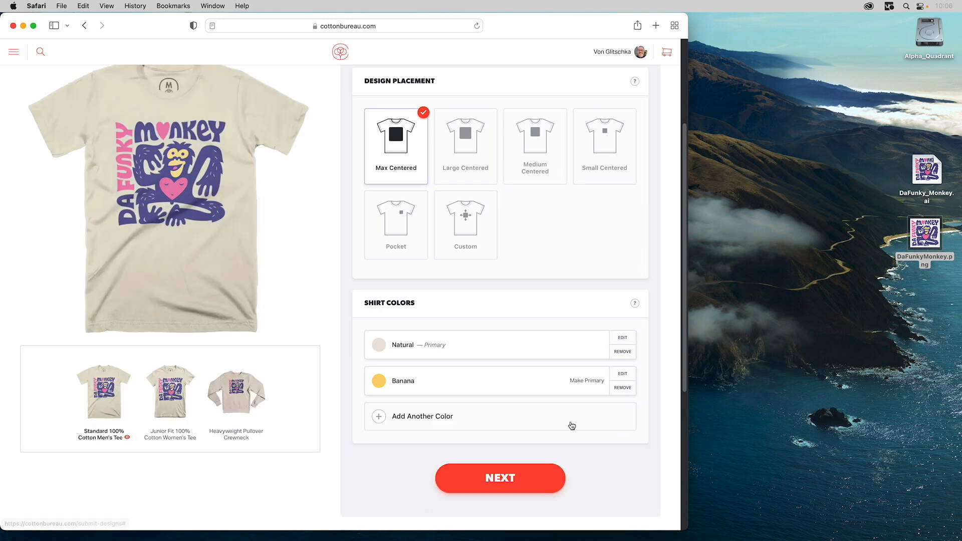
- Review the Natural garment previews and remaining color choices, and continue to the product details with only Natural and Banana
{"action": "left_click", "coordinate": [477, 422]}
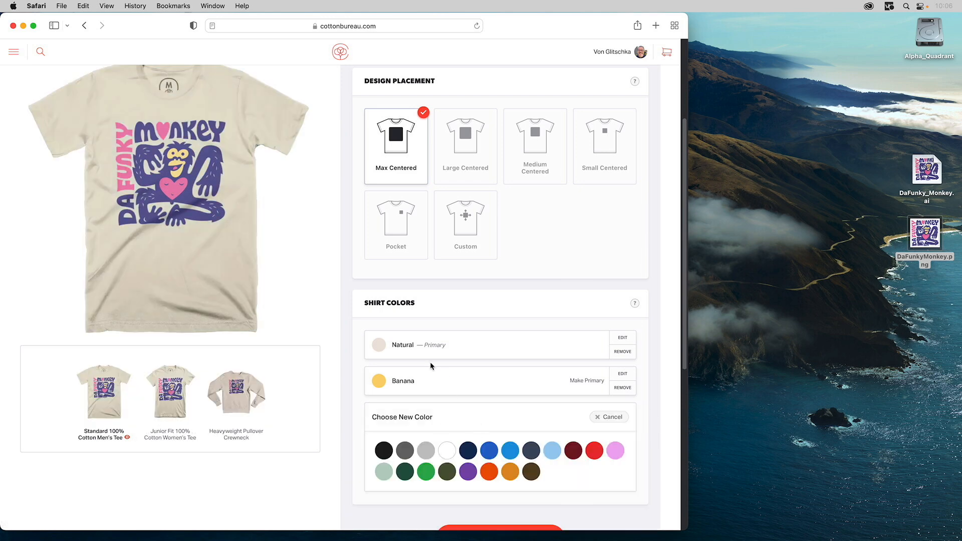
{"action": "scroll", "coordinate": [432, 329], "scroll_direction": "down", "scroll_amount": 5}
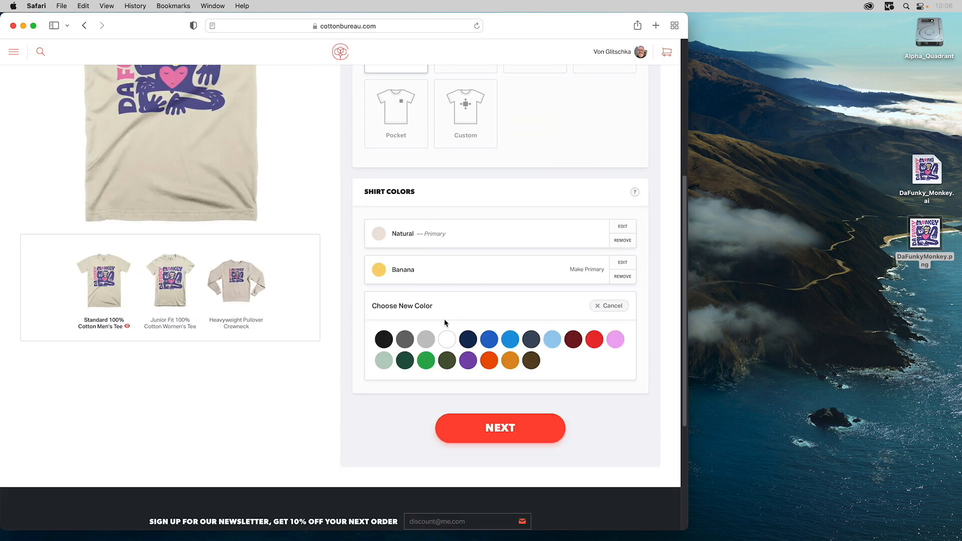
{"action": "scroll", "coordinate": [484, 415], "scroll_direction": "up", "scroll_amount": 4}
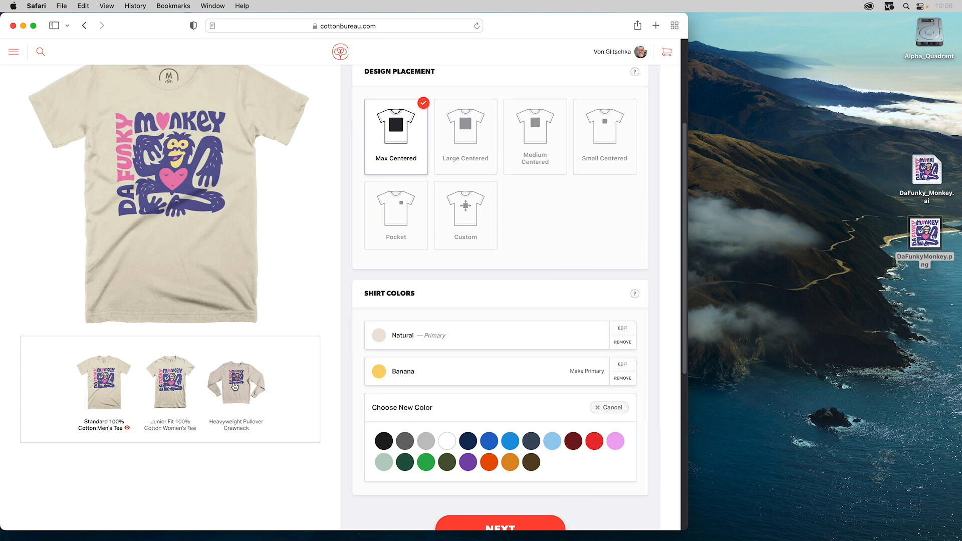
{"action": "scroll", "coordinate": [269, 378], "scroll_direction": "up", "scroll_amount": 2}
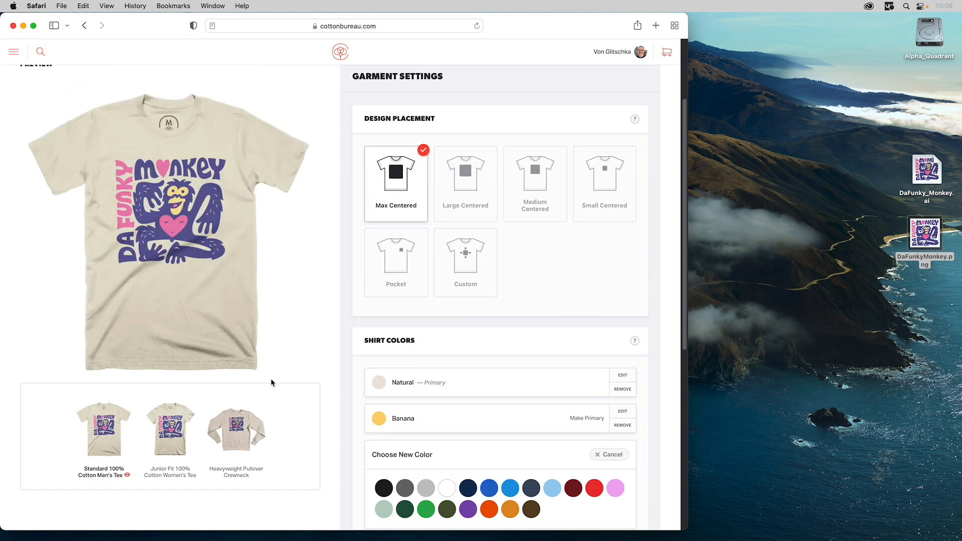
{"action": "scroll", "coordinate": [387, 386], "scroll_direction": "down", "scroll_amount": 5}
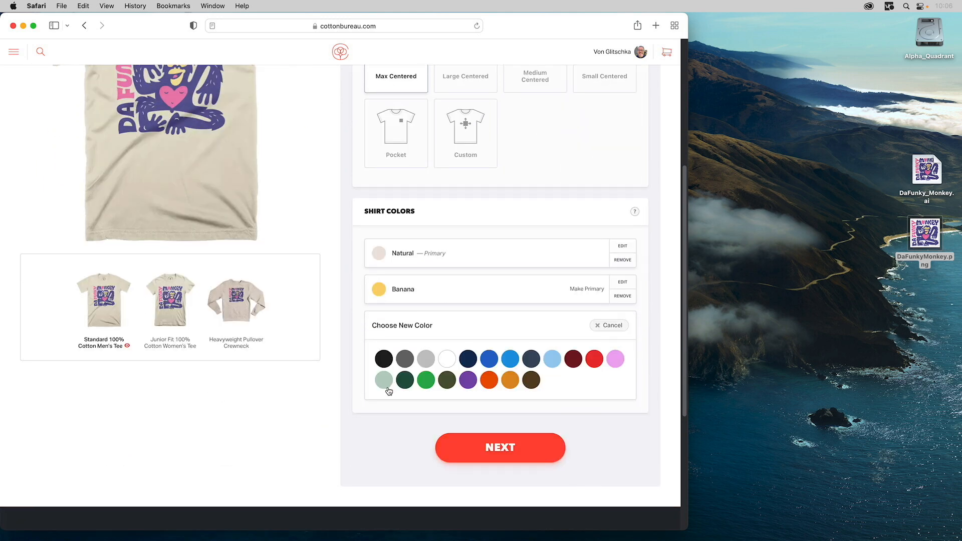
{"action": "left_click", "coordinate": [499, 449]}
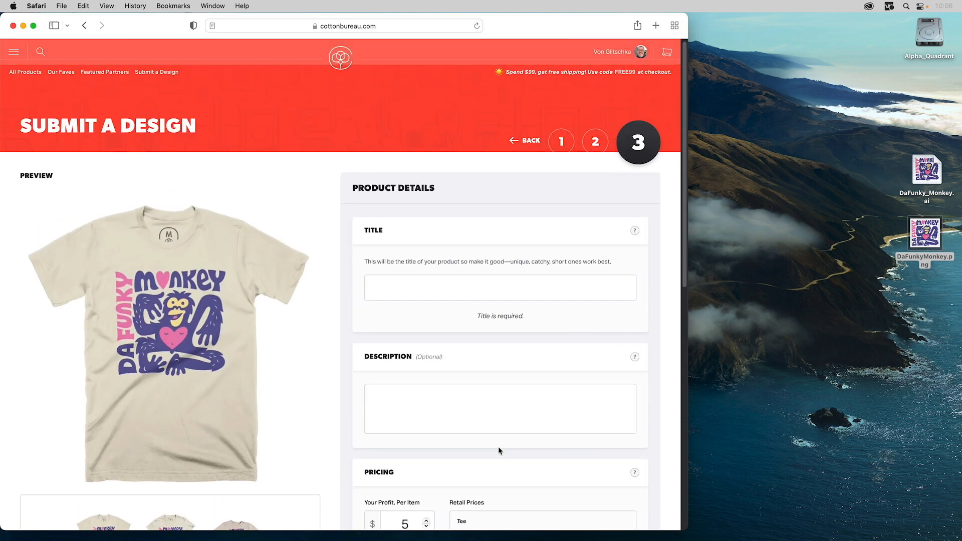
- Enter "Da Funky Monkey" as the product title
{"action": "left_click", "coordinate": [408, 288]}
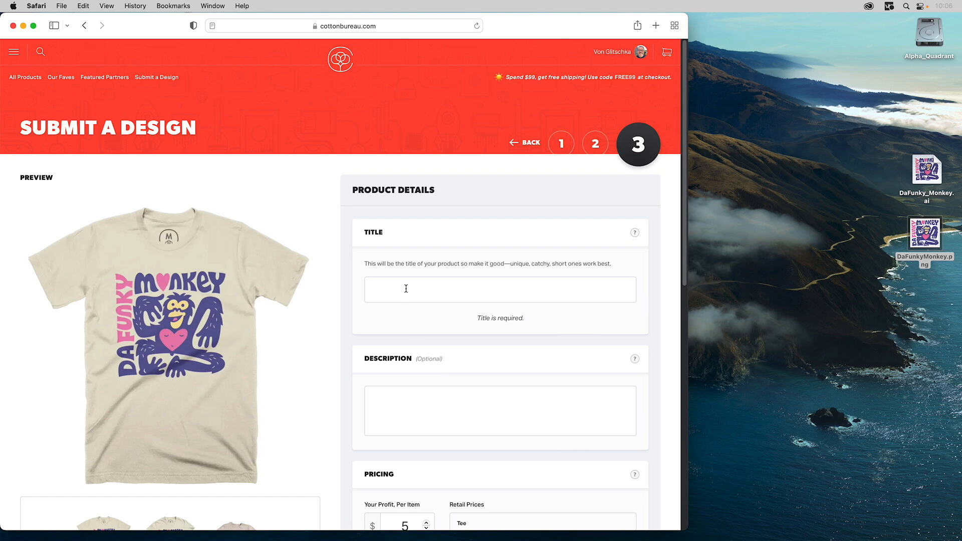
{"action": "type", "text": "D"}
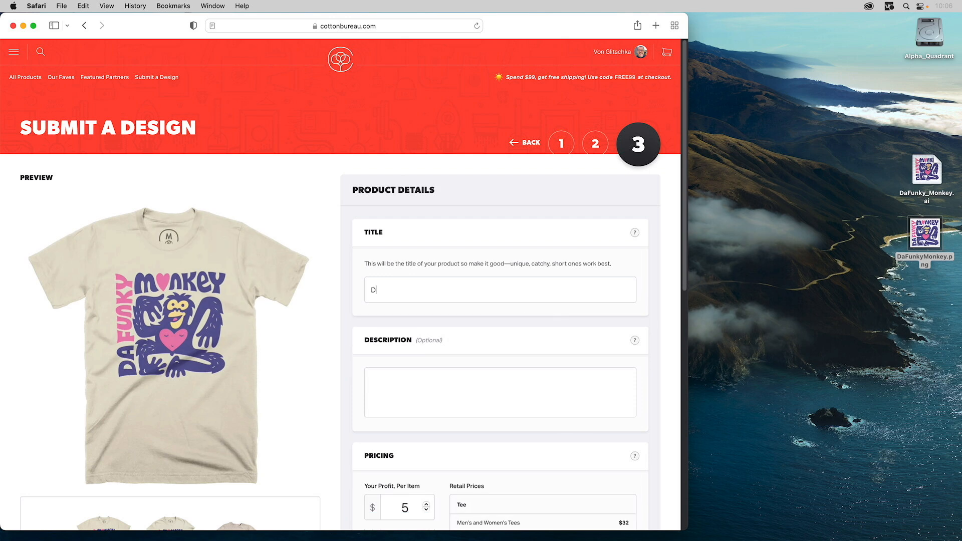
{"action": "type", "text": "a Funky MOn"}
{"action": "key", "text": "BackSpace"}
{"action": "type", "text": "onkey"}
- Enter "Get your primal on!" as the product description
{"action": "left_click", "coordinate": [391, 375]}
{"action": "type", "text": "Get your primal"}
{"action": "key", "text": "BackSpace"}
{"action": "key", "text": "BackSpace"}
{"action": "key", "text": "BackSpace"}
{"action": "key", "text": "BackSpace"}
{"action": "key", "text": "BackSpace"}
{"action": "key", "text": "BackSpace"}
{"action": "key", "text": "BackSpace"}
{"action": "type", "text": "primal on"}
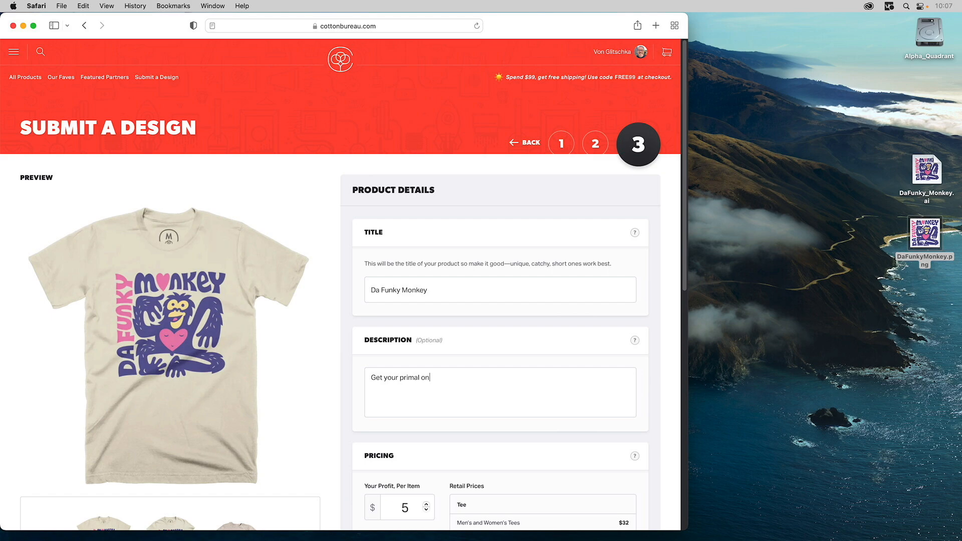
{"action": "type", "text": "!"}
- Review the per-item profit and retail prices, leave them at their defaults, and submit the finished product
{"action": "scroll", "coordinate": [474, 365], "scroll_direction": "down", "scroll_amount": 5}
{"action": "scroll", "coordinate": [495, 359], "scroll_direction": "down", "scroll_amount": 1}
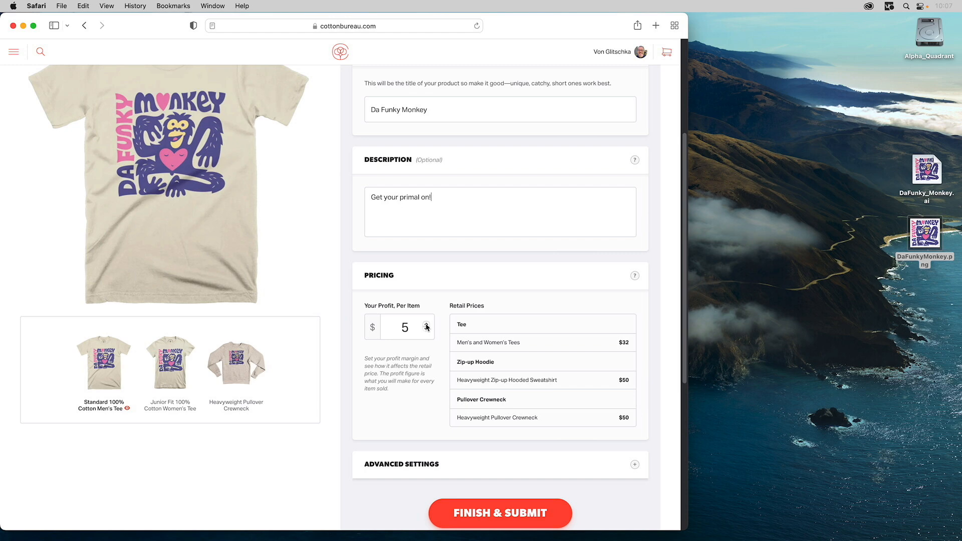
{"action": "scroll", "coordinate": [484, 383], "scroll_direction": "down", "scroll_amount": 2}
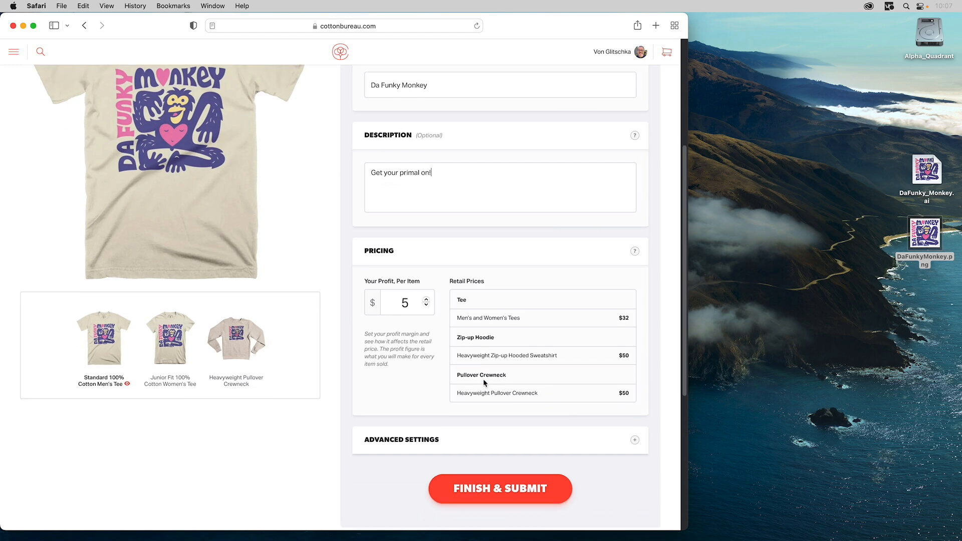
{"action": "scroll", "coordinate": [482, 379], "scroll_direction": "down", "scroll_amount": 2}
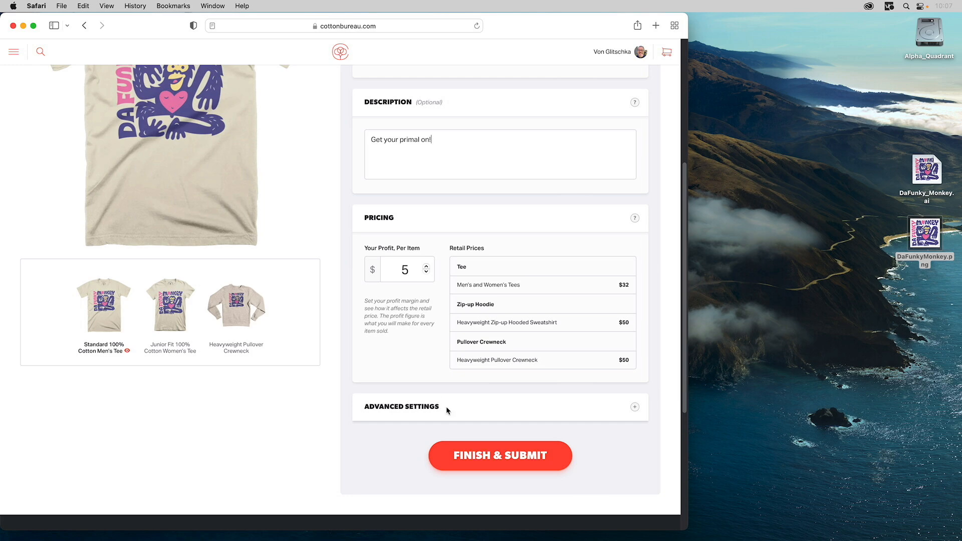
{"action": "left_click", "coordinate": [483, 456]}
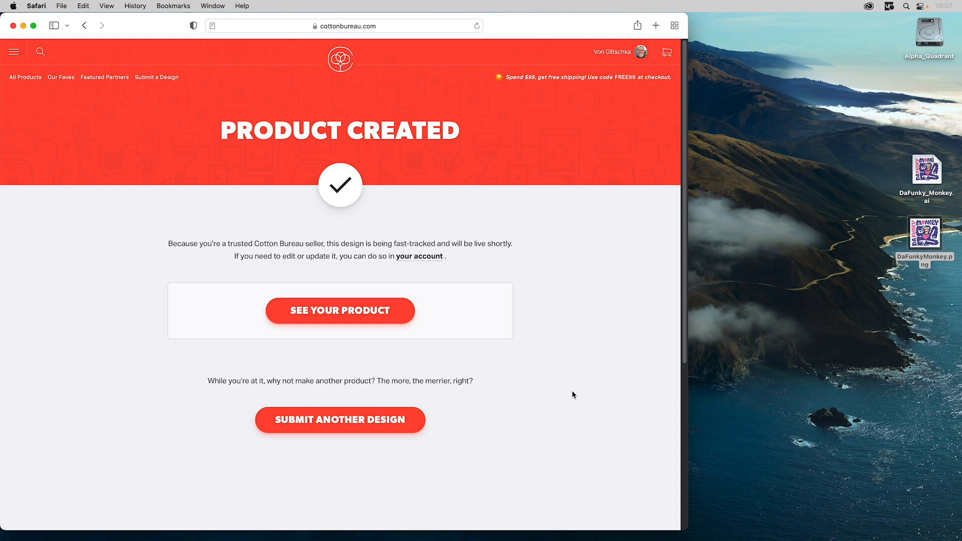
- Open the seller account's product list and locate the Da Funky Monkey shirt among the on-demand products
{"action": "left_click", "coordinate": [641, 51]}
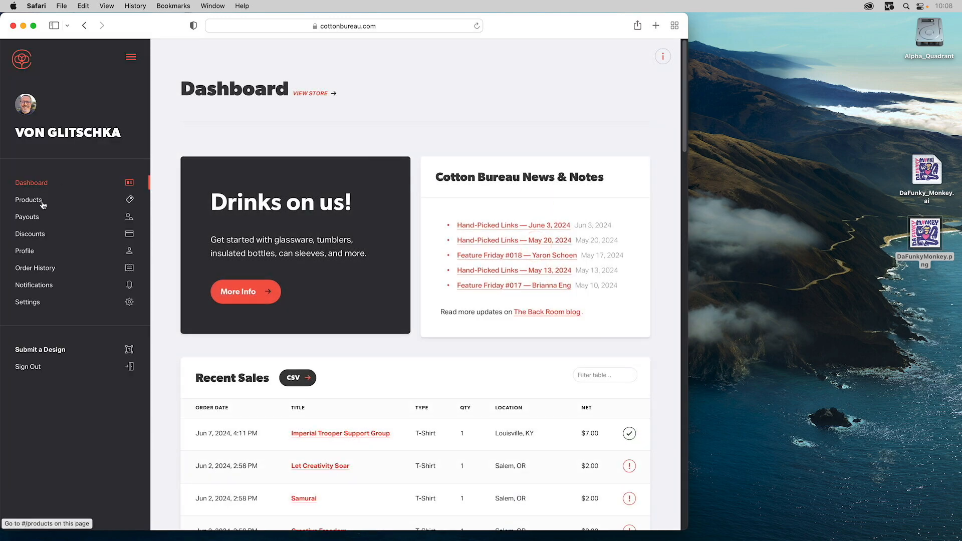
{"action": "left_click", "coordinate": [42, 201]}
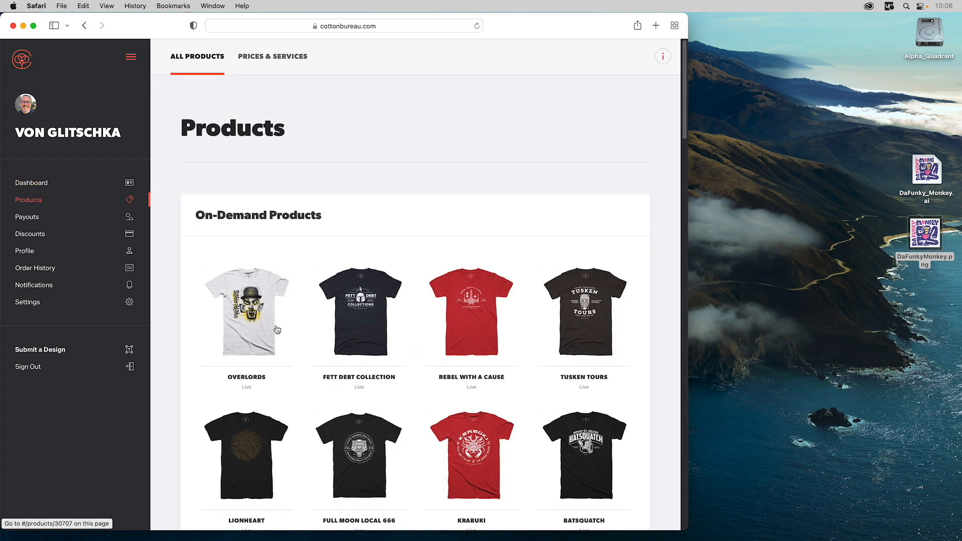
{"action": "scroll", "coordinate": [278, 329], "scroll_direction": "down", "scroll_amount": 10}
{"action": "scroll", "coordinate": [384, 338], "scroll_direction": "down", "scroll_amount": 15}
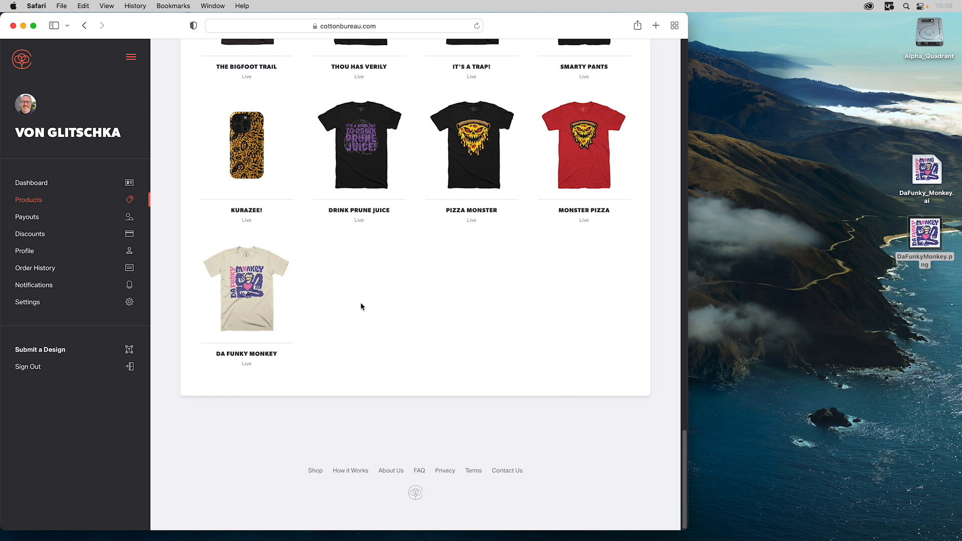
- Open the Let Creativity Soar product, examine its sales figures and editable details, and return to the product list
{"action": "scroll", "coordinate": [549, 243], "scroll_direction": "up", "scroll_amount": 6}
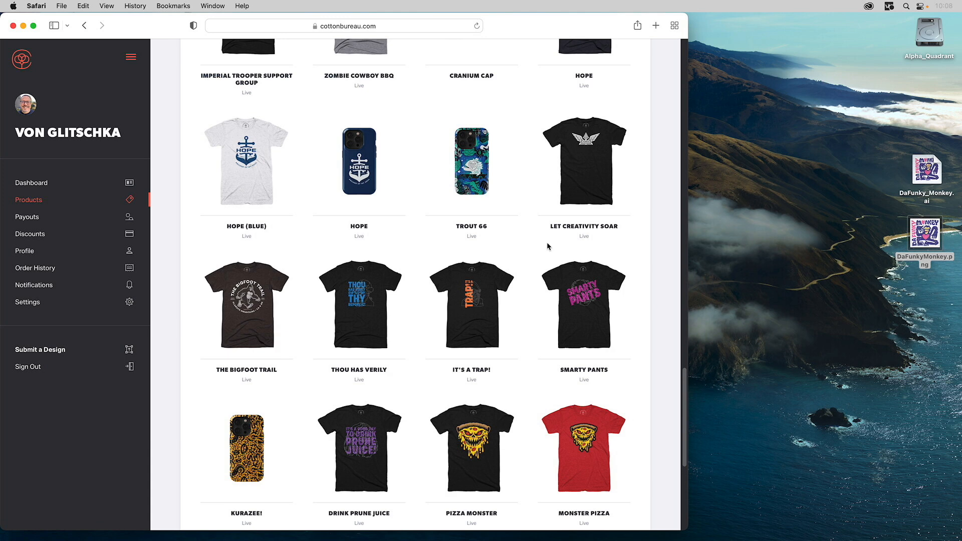
{"action": "left_click", "coordinate": [596, 154]}
{"action": "scroll", "coordinate": [427, 362], "scroll_direction": "down", "scroll_amount": 3}
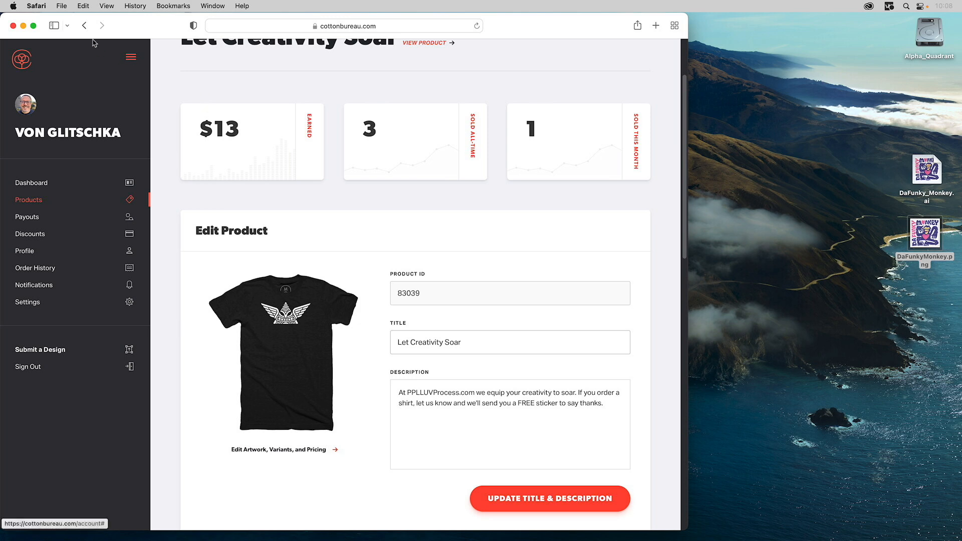
{"action": "left_click", "coordinate": [85, 26]}
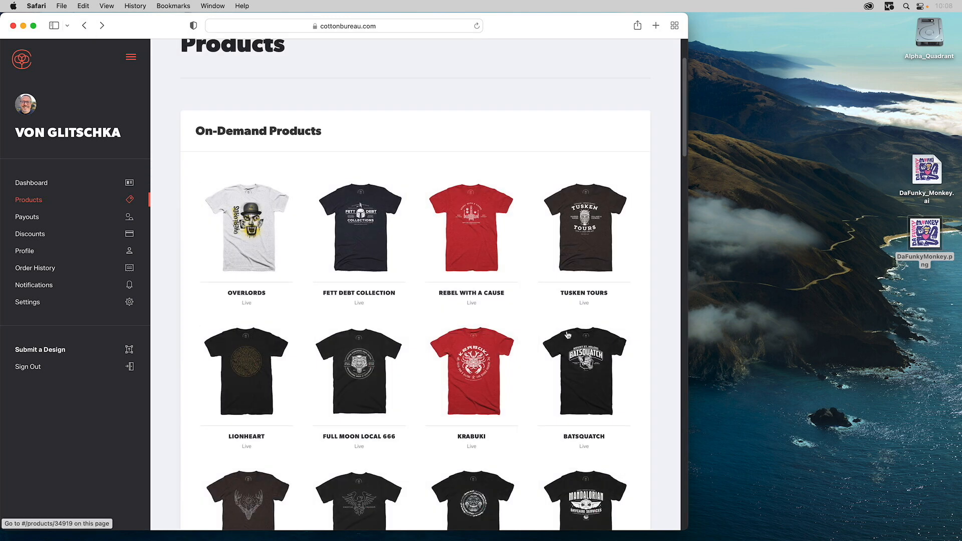
- Open the Tusken Tours product, check its earnings and sales figures, and return to browsing the product list
{"action": "scroll", "coordinate": [567, 335], "scroll_direction": "down", "scroll_amount": 4}
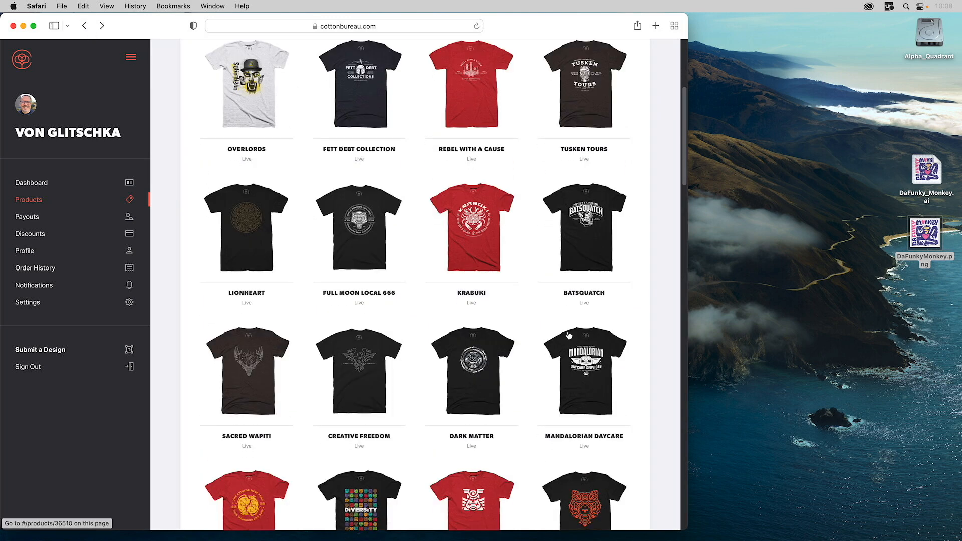
{"action": "left_click", "coordinate": [587, 102]}
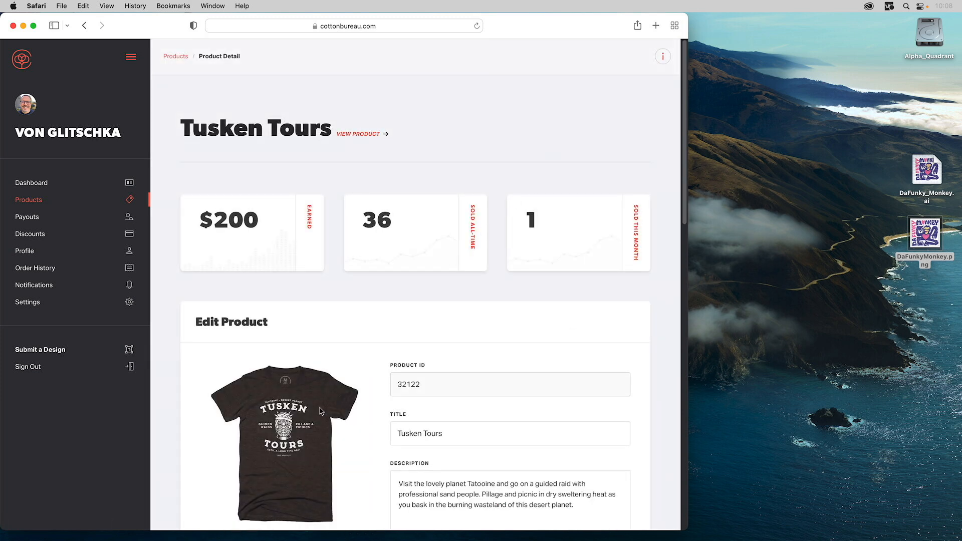
{"action": "scroll", "coordinate": [284, 431], "scroll_direction": "down", "scroll_amount": 1}
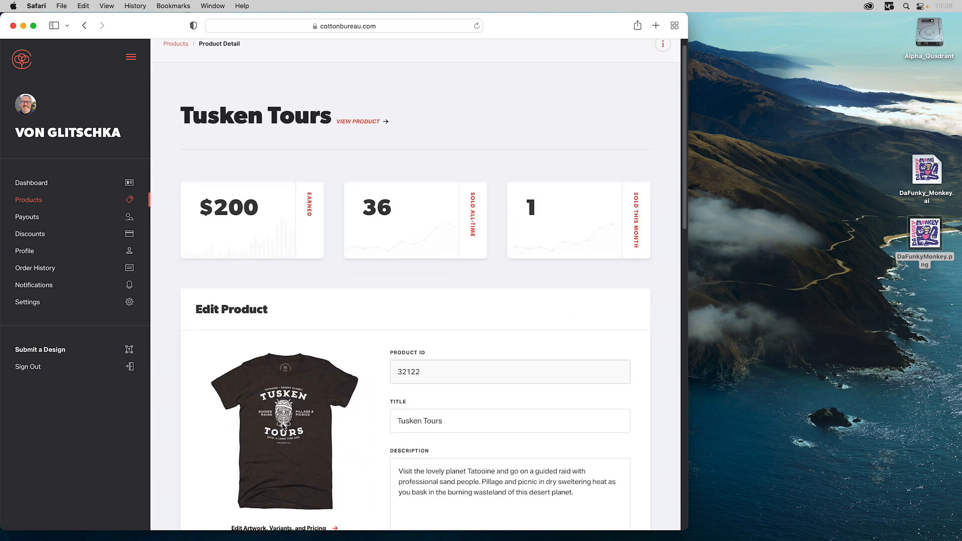
{"action": "left_click", "coordinate": [84, 26]}
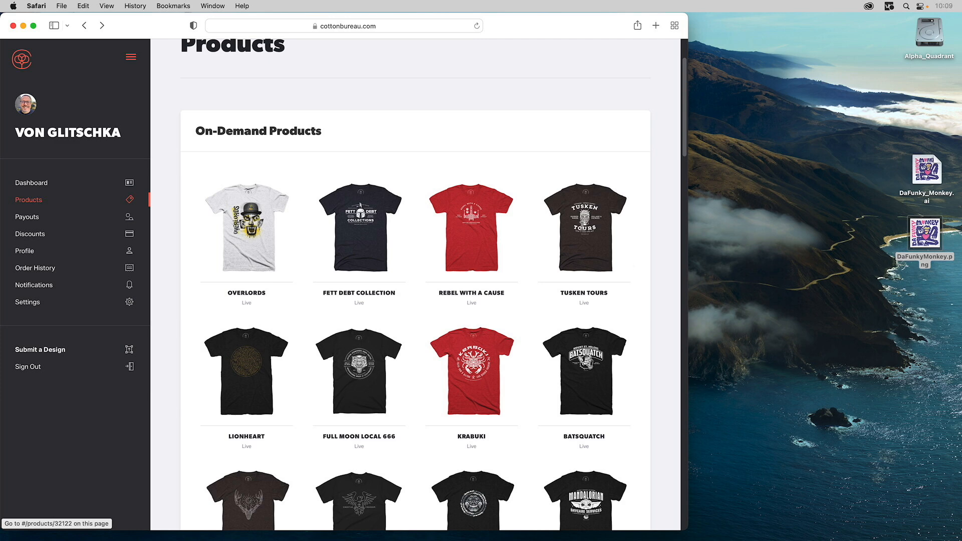
{"action": "scroll", "coordinate": [582, 227], "scroll_direction": "down", "scroll_amount": 4}
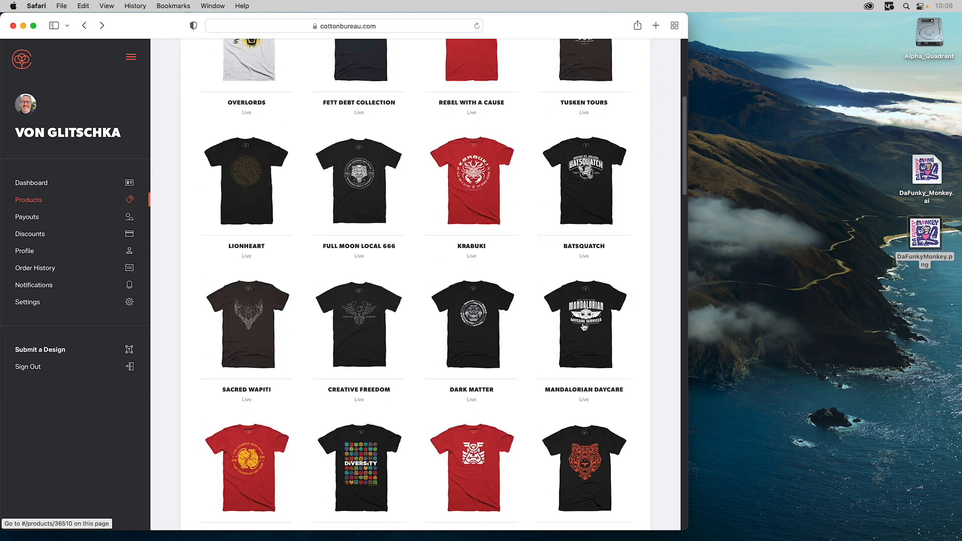